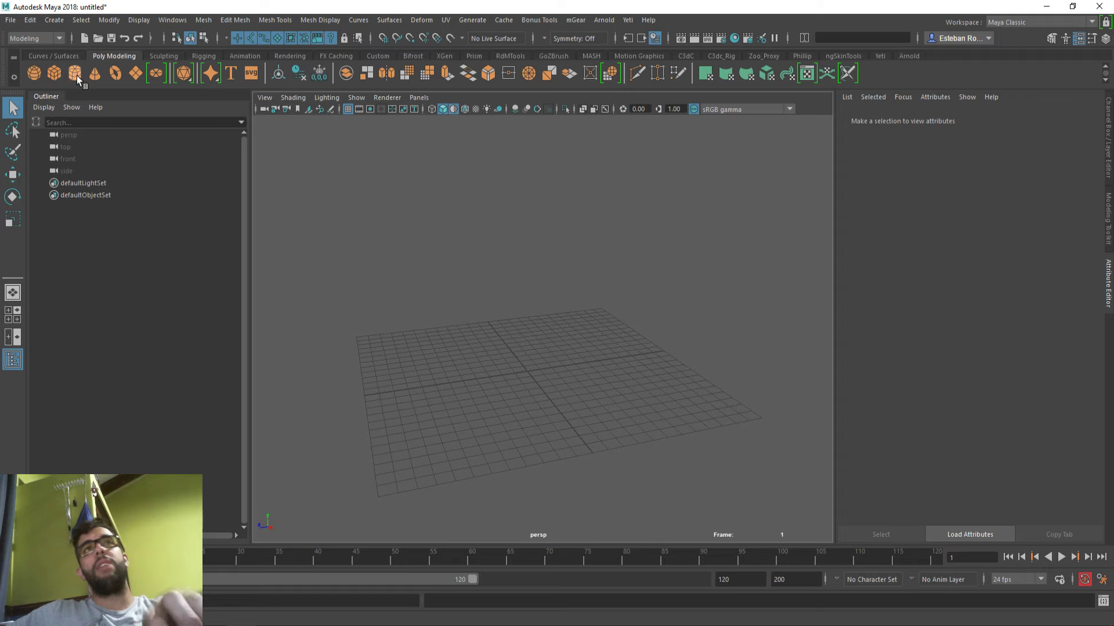
Step: Create a polygon cylinder at the origin
{"action": "left_click", "coordinate": [75, 73]}
{"action": "key", "text": "r"}
{"action": "left_click_drag", "start_coordinate": [529, 371], "coordinate": [642, 381]}
{"action": "key", "text": "ctrl+z"}
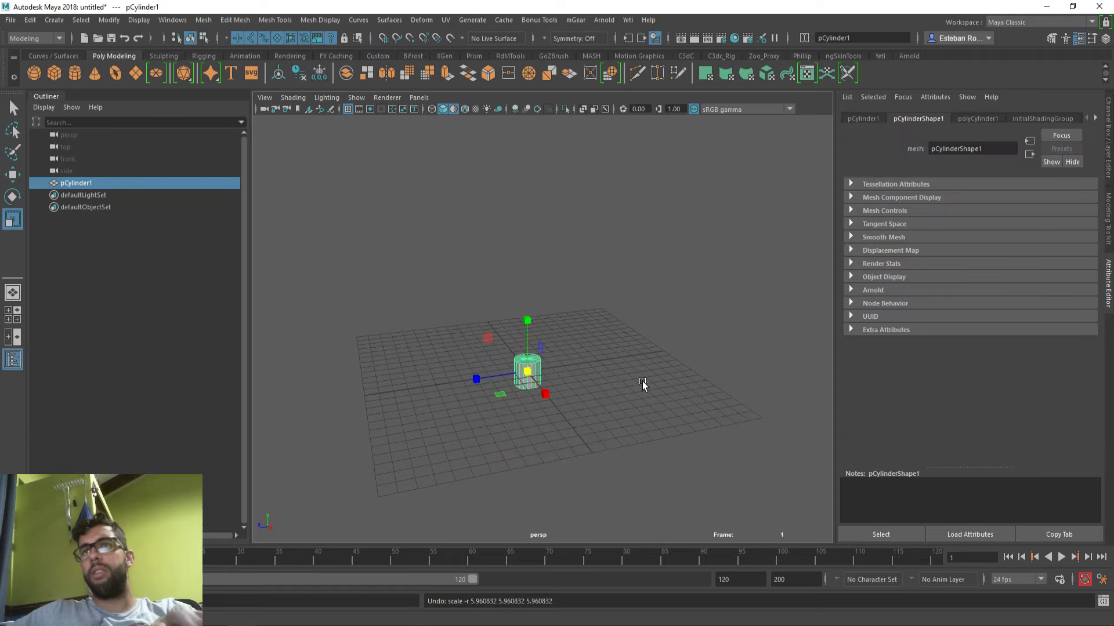
Step: Show the cylinder's channel attributes and set its height to 27.9
{"action": "key", "text": "ctrl+a"}
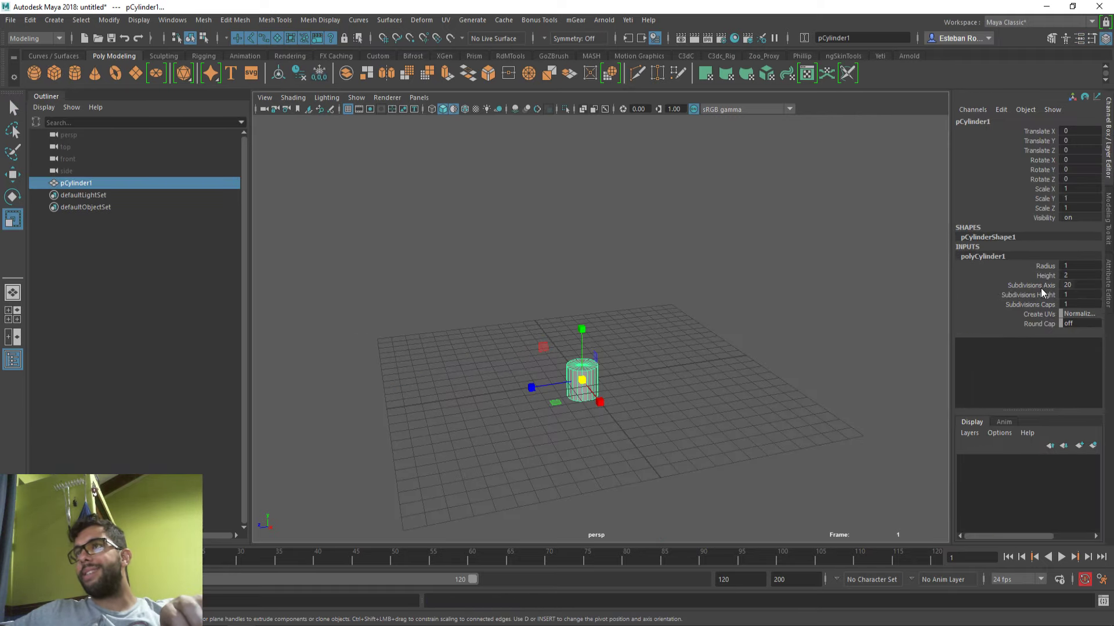
{"action": "left_click", "coordinate": [1043, 285]}
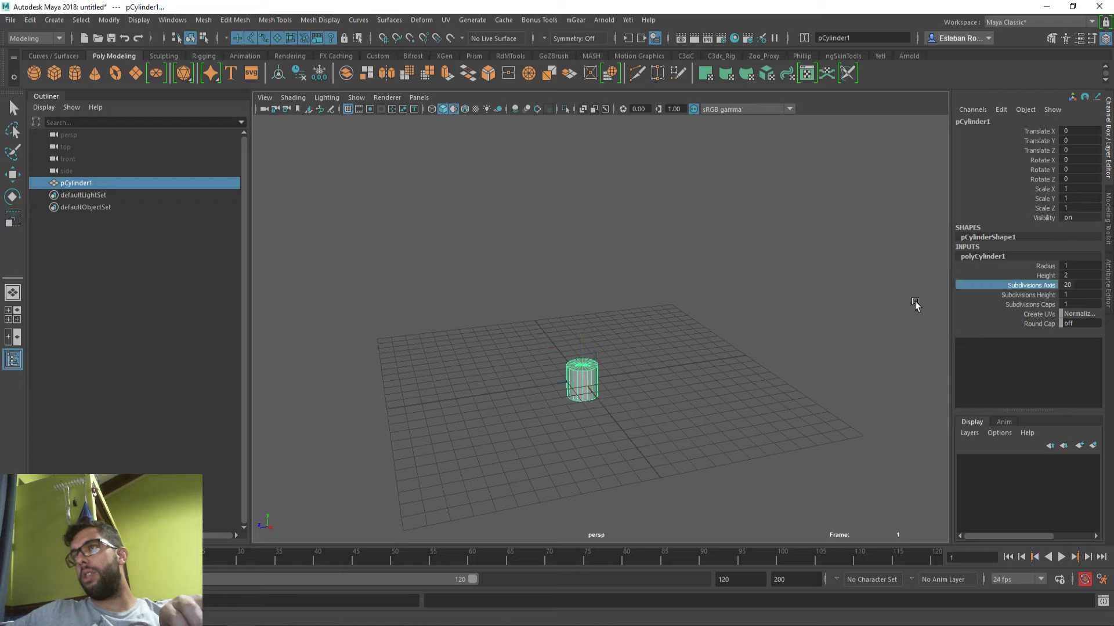
{"action": "middle_click_drag", "start_coordinate": [739, 298], "coordinate": [850, 320], "text": "alt"}
{"action": "left_click", "coordinate": [1046, 275]}
Step: Lay the cylinder horizontally along the Z axis with Rotate X at 90 and Rotate Y and Z at 0
{"action": "key", "text": "e"}
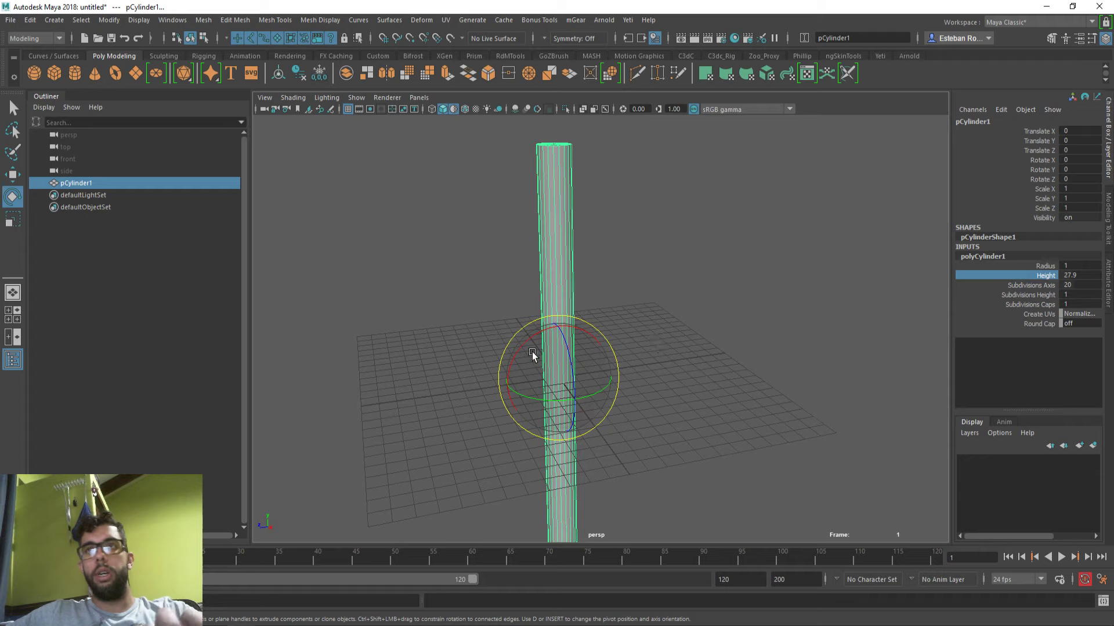
{"action": "left_click_drag", "start_coordinate": [530, 353], "coordinate": [598, 335]}
{"action": "left_click_drag", "start_coordinate": [1071, 161], "coordinate": [1072, 180]}
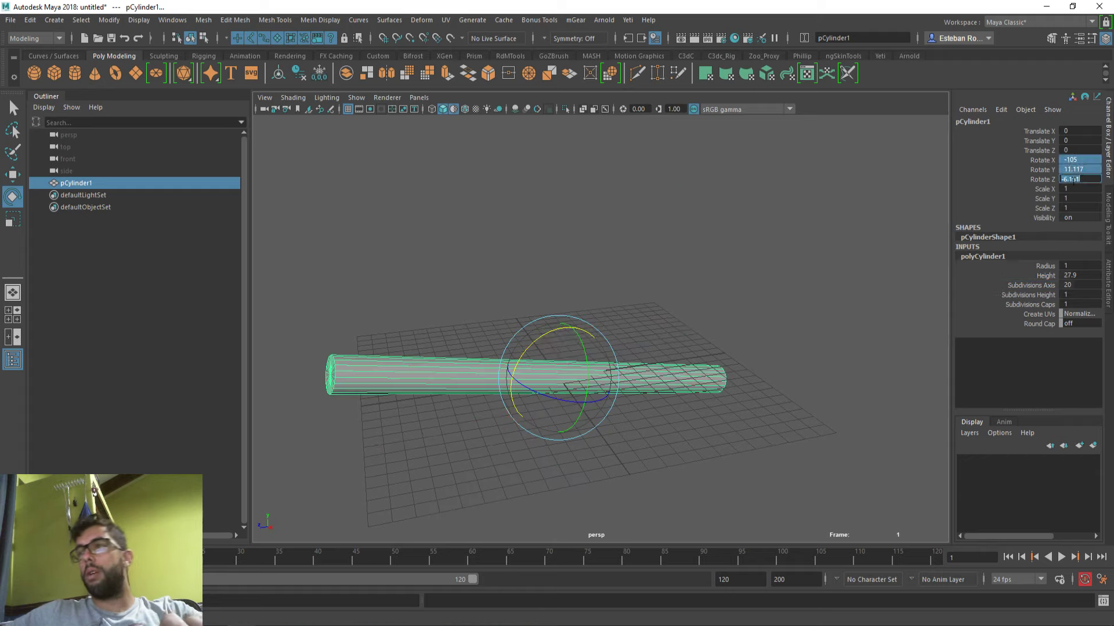
{"action": "type", "text": "0"}
{"action": "key", "text": "Return"}
{"action": "left_click_drag", "start_coordinate": [525, 343], "coordinate": [622, 328]}
{"action": "double_click", "coordinate": [1086, 161]}
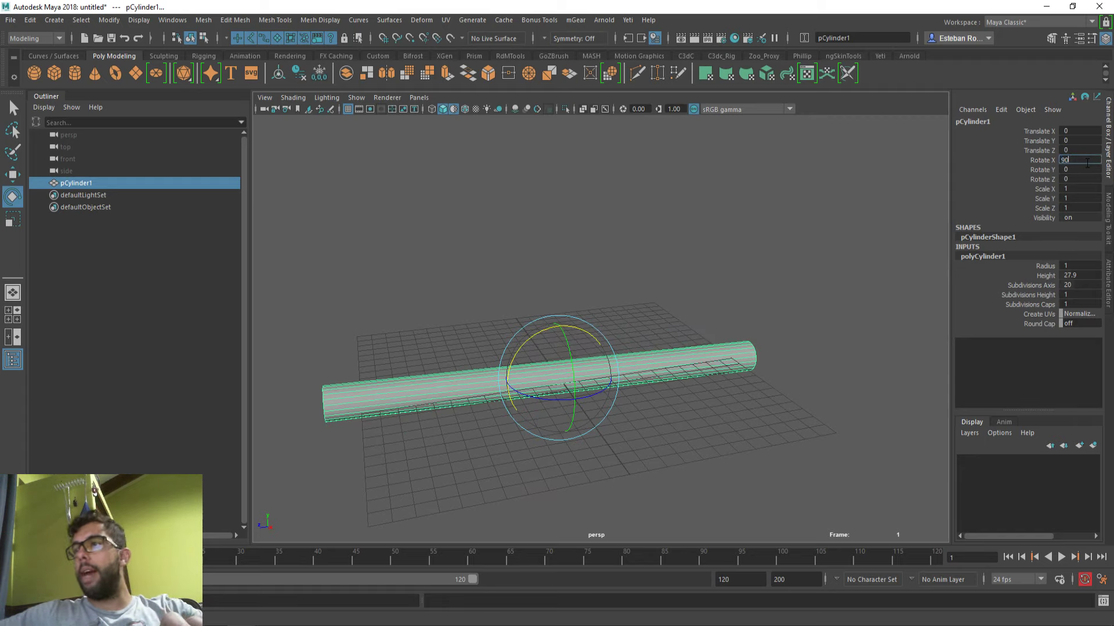
{"action": "key", "text": "Return"}
Step: Set the cylinder's height subdivisions to 28 and delete its construction history
{"action": "left_click", "coordinate": [1041, 295]}
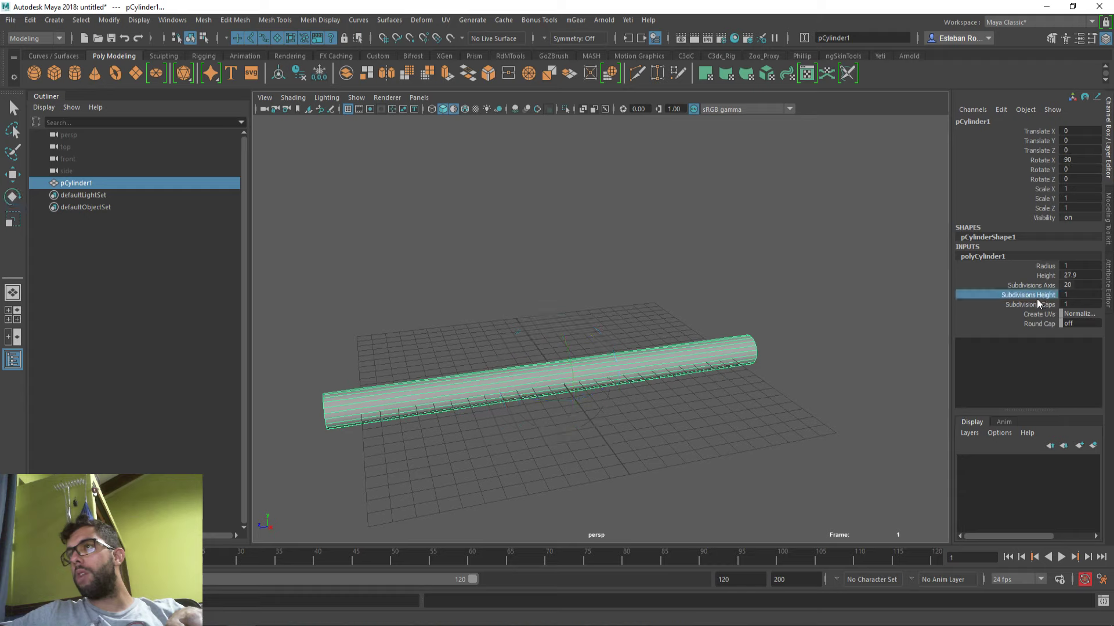
{"action": "left_click_drag", "start_coordinate": [721, 438], "coordinate": [696, 422], "text": "alt"}
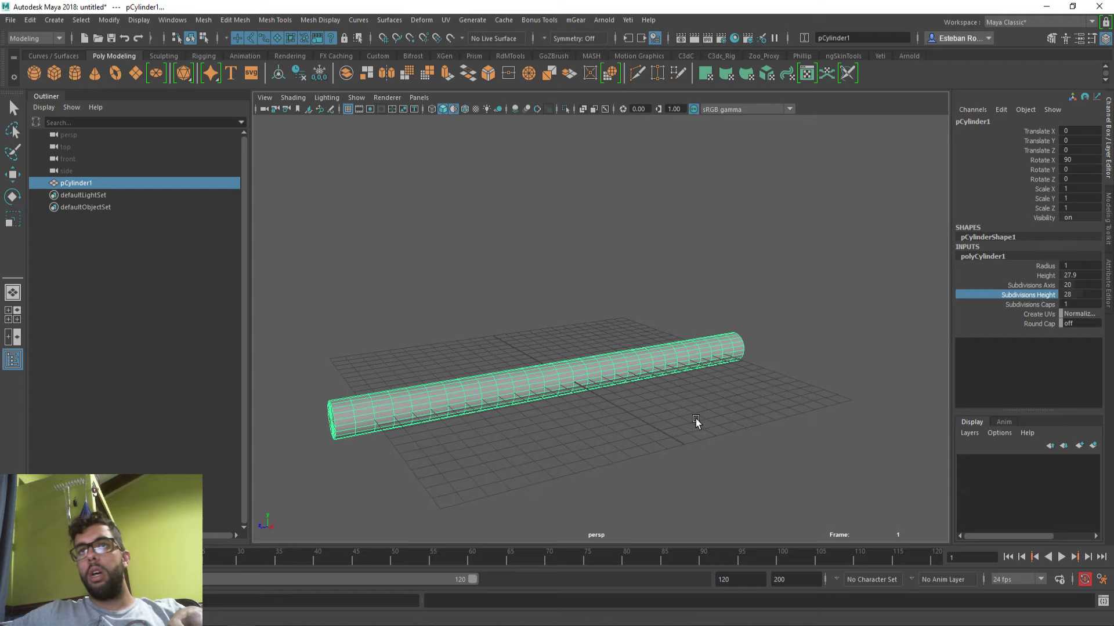
{"action": "key", "text": "e"}
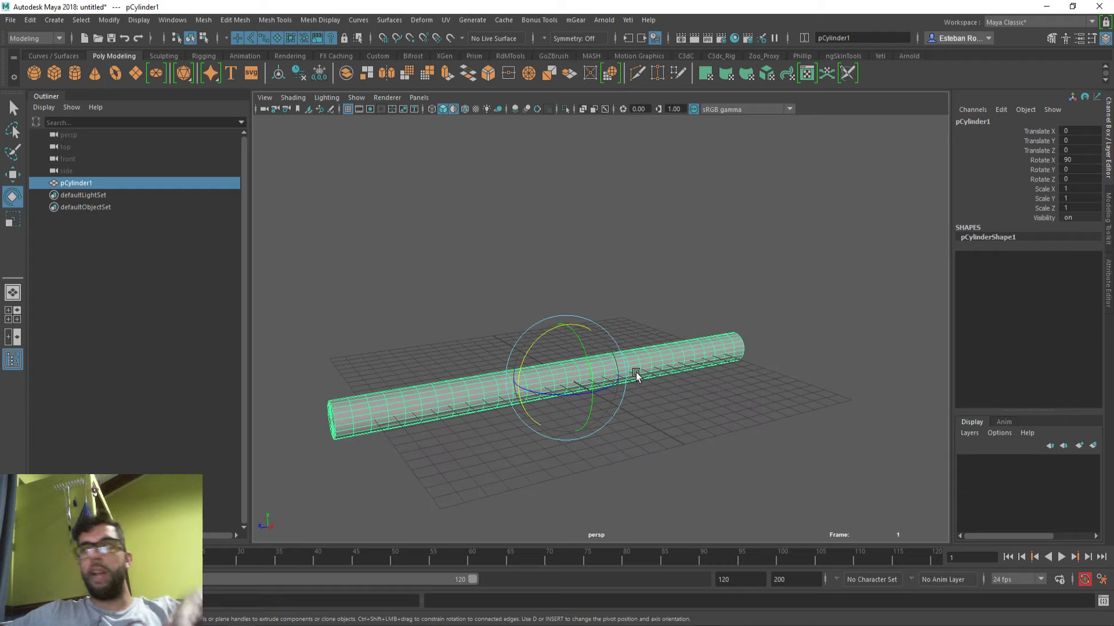
Step: Switch to a full-size side view that shows the whole length of the cylinder
{"action": "left_click_drag", "start_coordinate": [636, 373], "coordinate": [502, 283], "text": "alt"}
{"action": "key", "text": "space"}
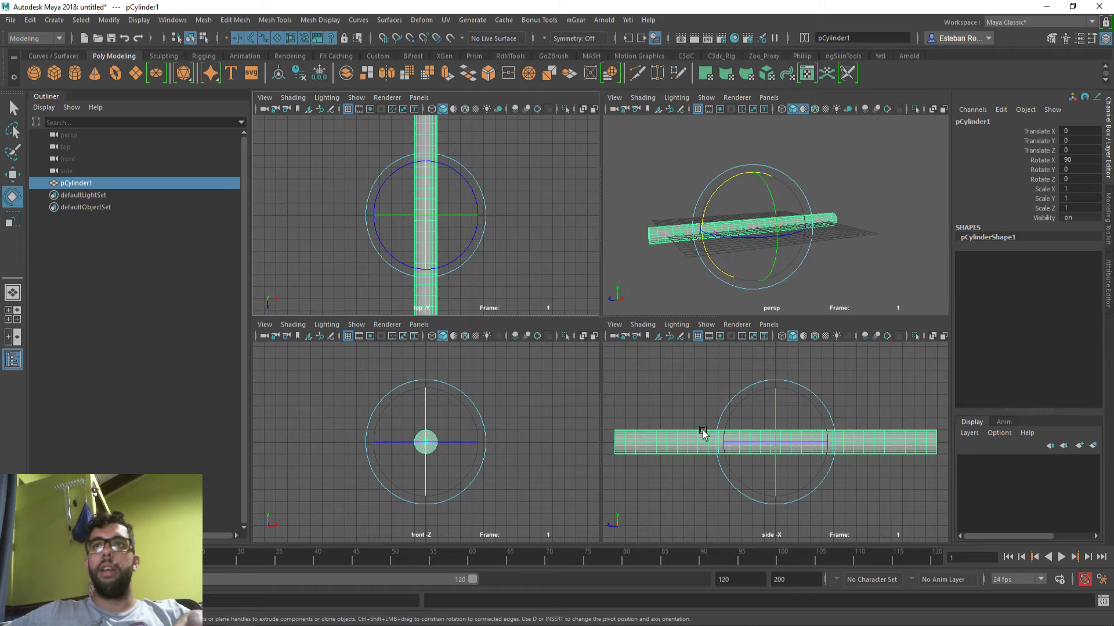
{"action": "key", "text": "space"}
{"action": "right_click_drag", "start_coordinate": [648, 358], "coordinate": [642, 345], "text": "alt"}
{"action": "middle_click_drag", "start_coordinate": [643, 344], "coordinate": [615, 338], "text": "alt"}
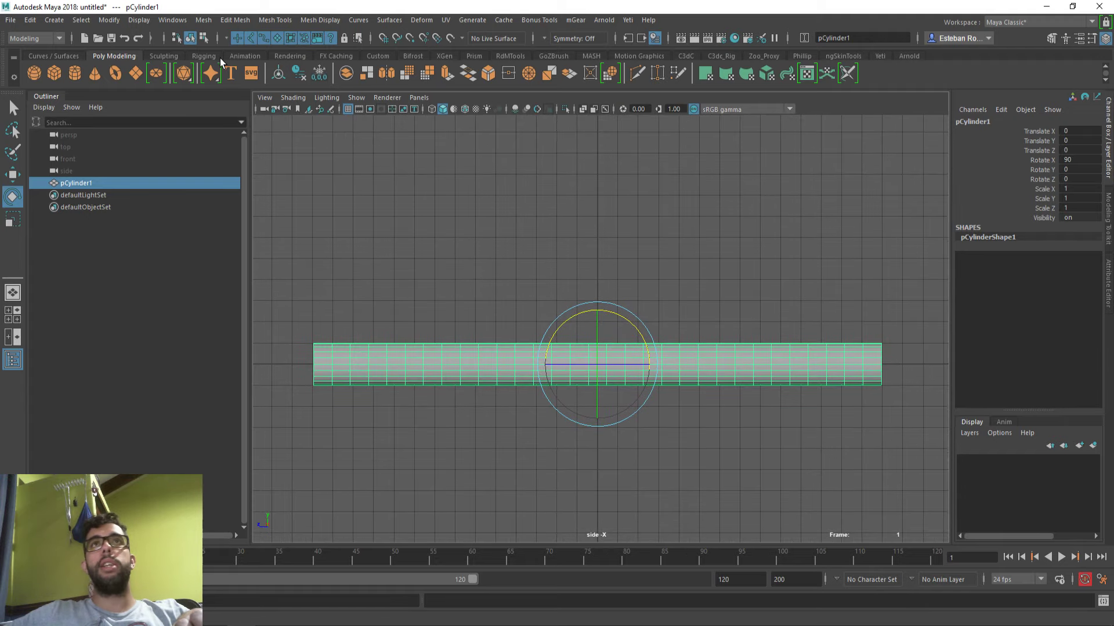
Step: Open RdM Tools with its Rigging Tools page showing and place its window away from most of the cylinder
{"action": "left_click", "coordinate": [204, 56]}
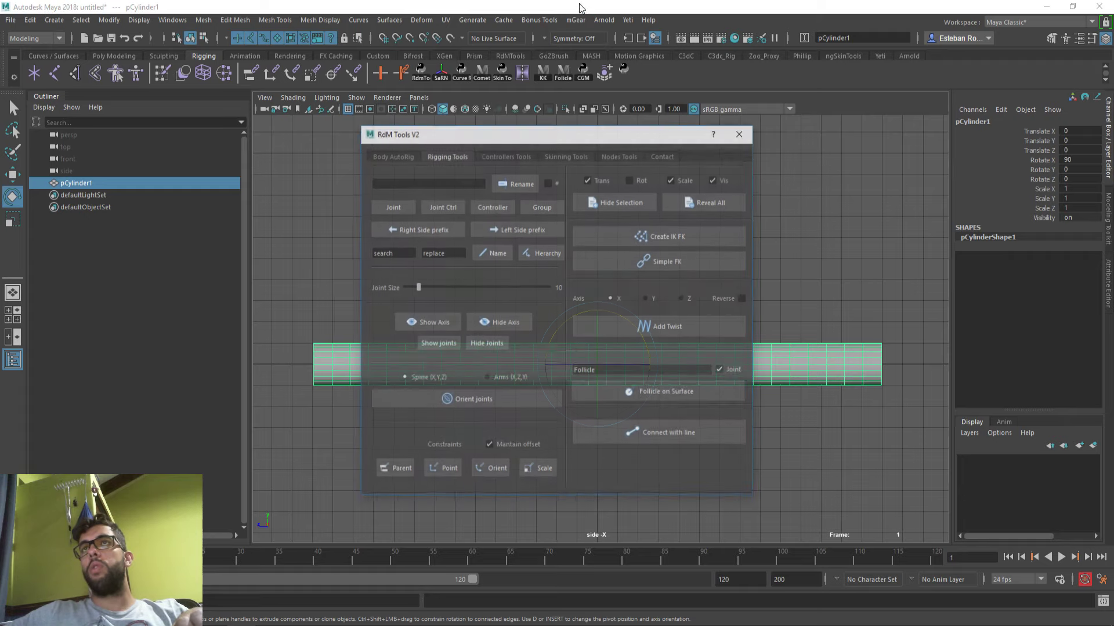
{"action": "left_click_drag", "start_coordinate": [525, 138], "coordinate": [865, 85]}
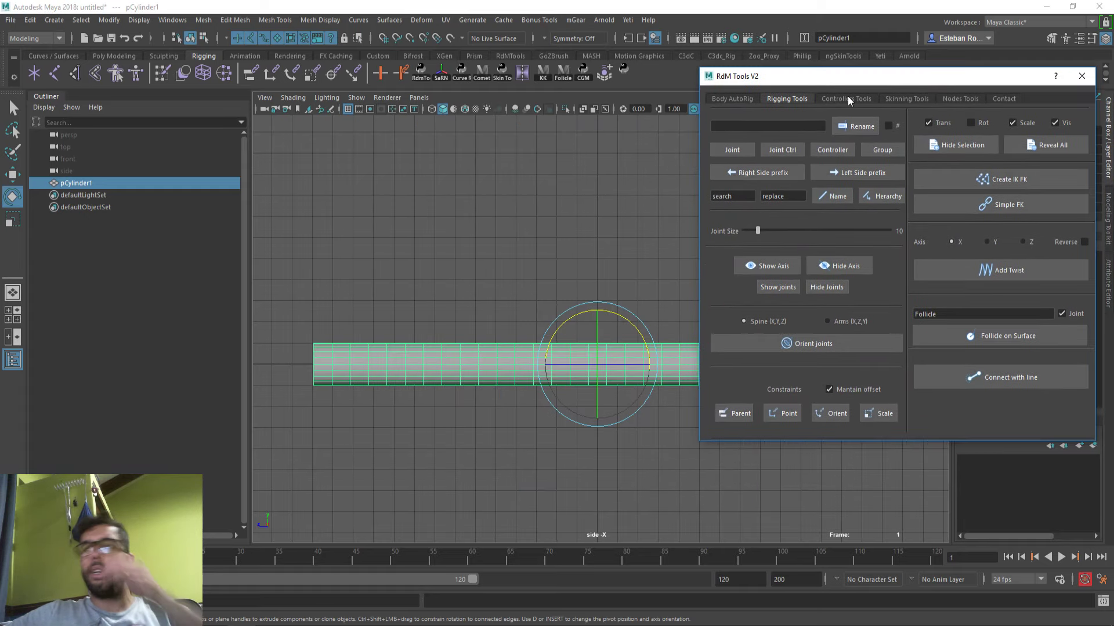
{"action": "left_click", "coordinate": [959, 98]}
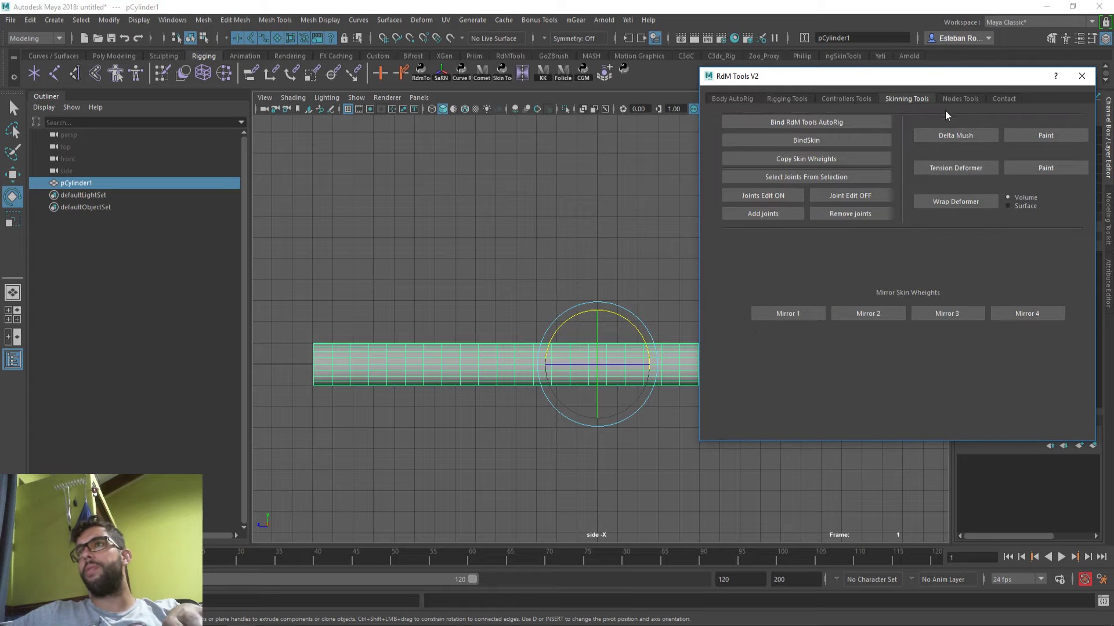
{"action": "left_click", "coordinate": [789, 98]}
{"action": "left_click", "coordinate": [732, 99]}
{"action": "left_click", "coordinate": [799, 98]}
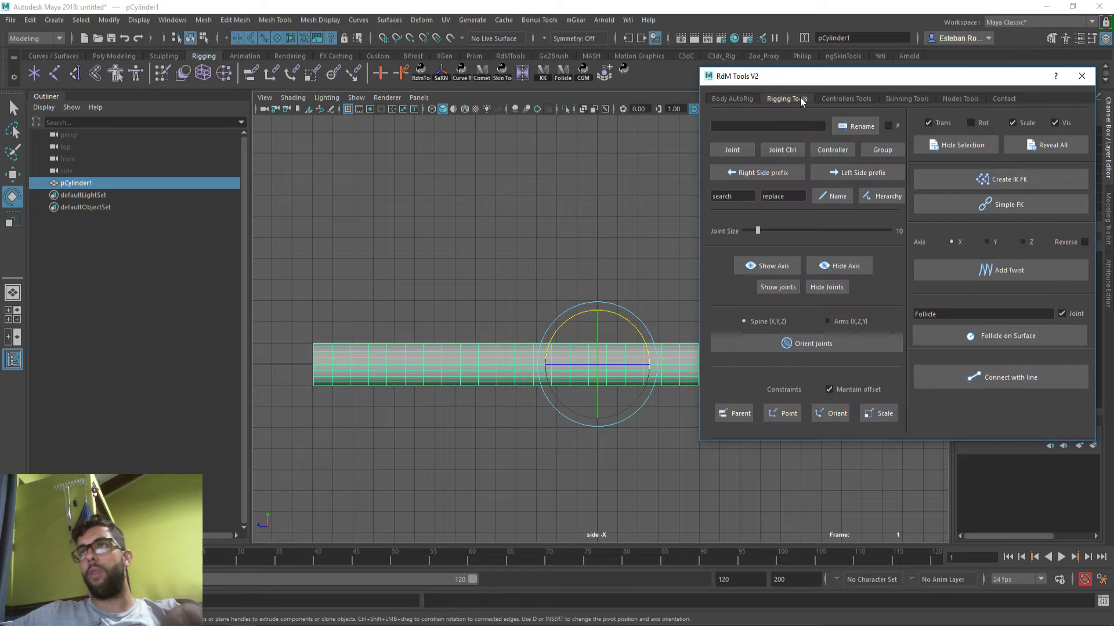
{"action": "left_click_drag", "start_coordinate": [819, 77], "coordinate": [865, 65]}
Step: Place the first joint of a chain on the cylinder's centre axis at its +Z end
{"action": "left_click", "coordinate": [611, 156]}
{"action": "middle_click_drag", "start_coordinate": [612, 156], "coordinate": [548, 174], "text": "alt"}
{"action": "right_click_drag", "start_coordinate": [576, 189], "coordinate": [366, 181], "text": "alt"}
{"action": "middle_click_drag", "start_coordinate": [490, 204], "coordinate": [517, 254], "text": "alt"}
{"action": "right_click_drag", "start_coordinate": [516, 253], "coordinate": [342, 244], "text": "alt"}
{"action": "middle_click_drag", "start_coordinate": [291, 251], "coordinate": [333, 199], "text": "alt"}
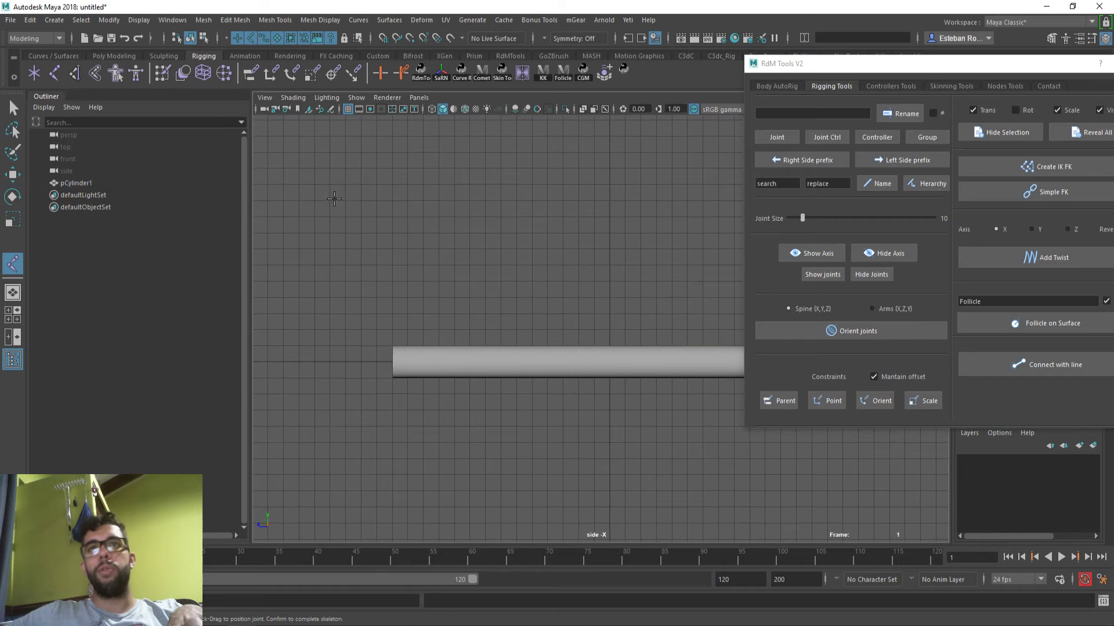
{"action": "right_click_drag", "start_coordinate": [333, 199], "coordinate": [440, 271], "text": "alt"}
{"action": "middle_click_drag", "start_coordinate": [440, 271], "coordinate": [440, 254], "text": "alt"}
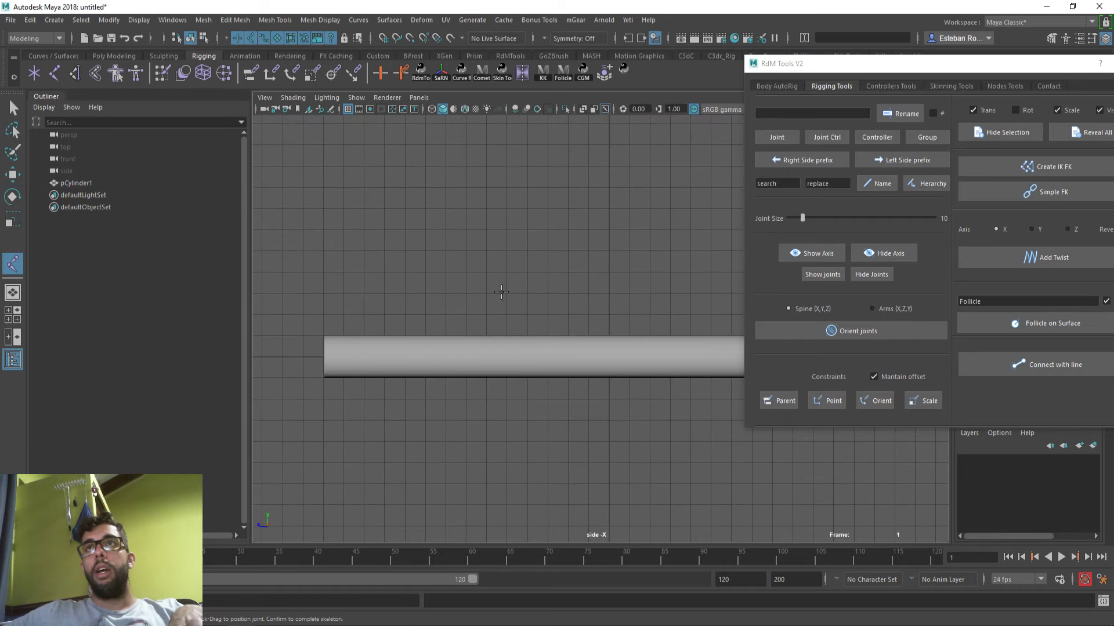
{"action": "left_click", "coordinate": [324, 357]}
Step: Add three closely spaced joints along the cylinder's axis and set the joint display size to 23
{"action": "left_click", "coordinate": [358, 358]}
{"action": "left_click", "coordinate": [401, 357]}
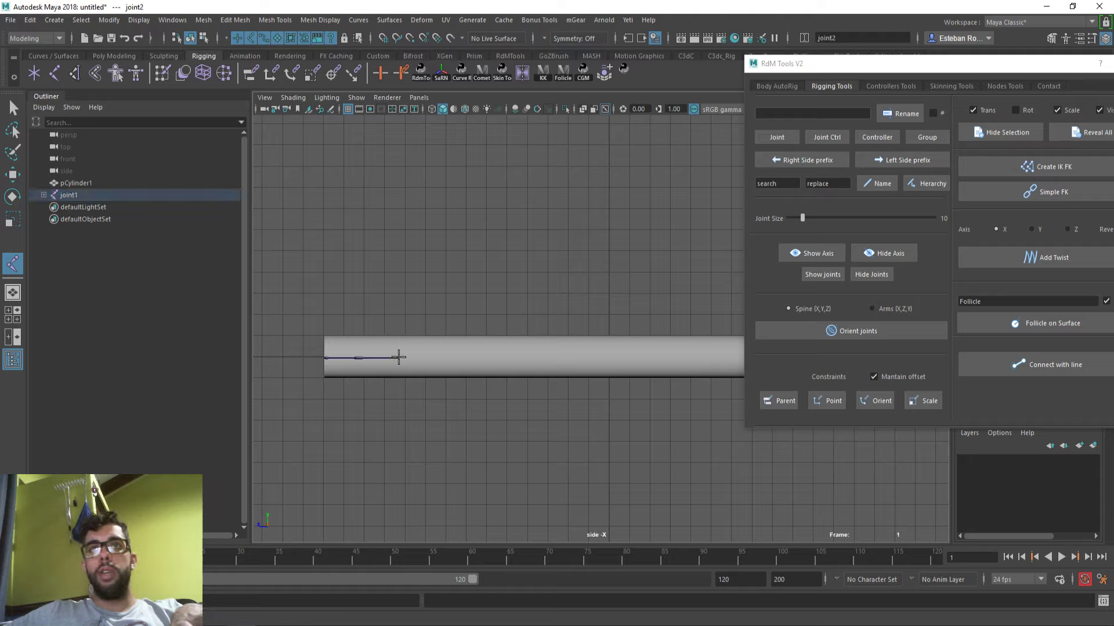
{"action": "left_click", "coordinate": [432, 358]}
{"action": "left_click_drag", "start_coordinate": [804, 218], "coordinate": [819, 221]}
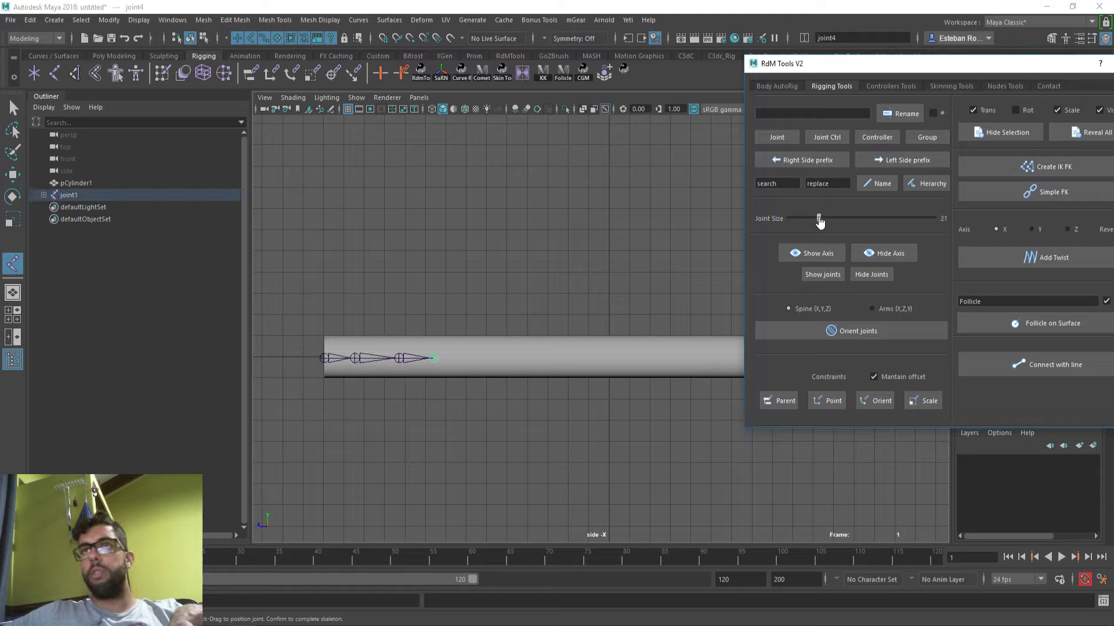
Step: Undo the last three joints, keeping only the first one at the cylinder's end
{"action": "key", "text": "ctrl+z"}
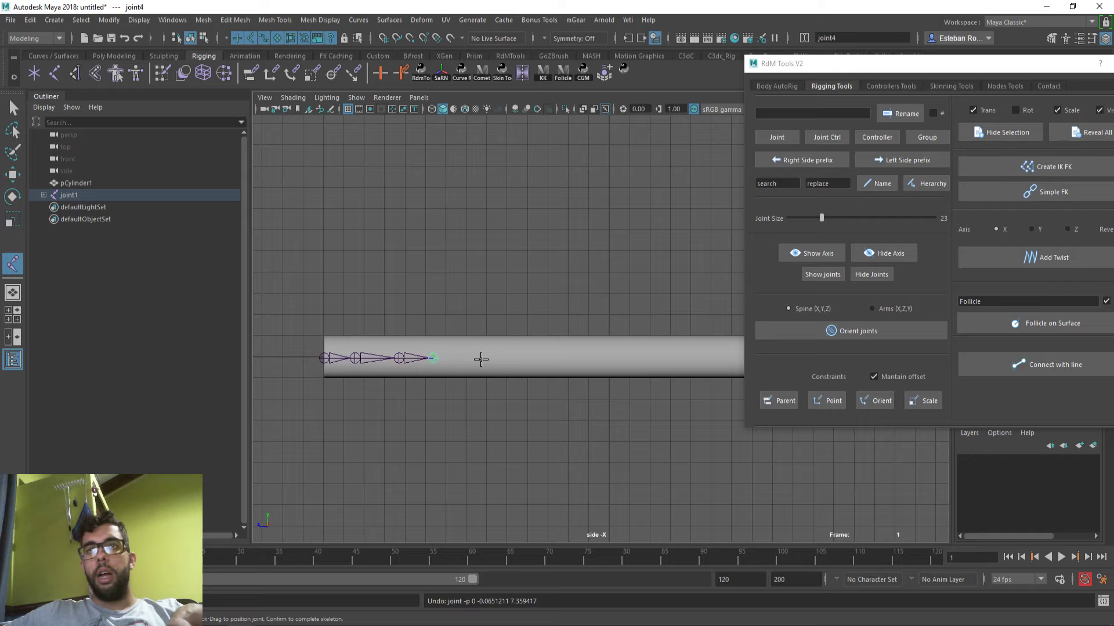
{"action": "key", "text": "ctrl+z"}
{"action": "middle_click_drag", "start_coordinate": [490, 337], "coordinate": [475, 447], "text": "alt"}
{"action": "key", "text": "ctrl+z"}
{"action": "scroll", "coordinate": [535, 342], "scroll_direction": "down", "scroll_amount": 1}
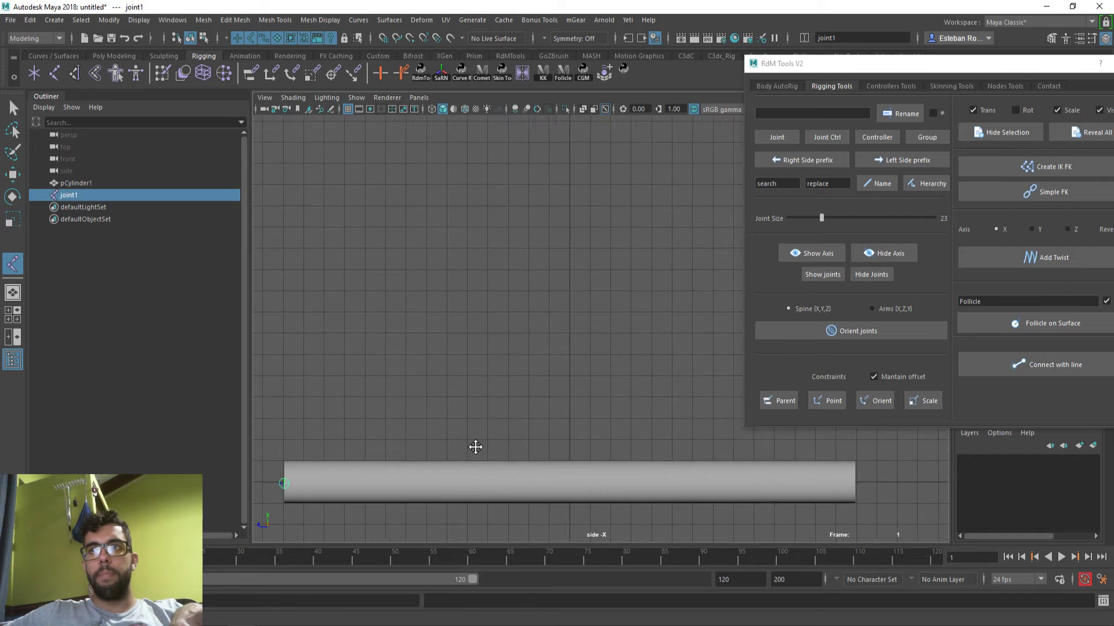
Step: Place ten more joints along the cylinder's centre axis up to its far end and finish the chain
{"action": "left_click", "coordinate": [347, 482]}
{"action": "left_click", "coordinate": [420, 483]}
{"action": "left_click", "coordinate": [500, 483]}
{"action": "left_click", "coordinate": [559, 483]}
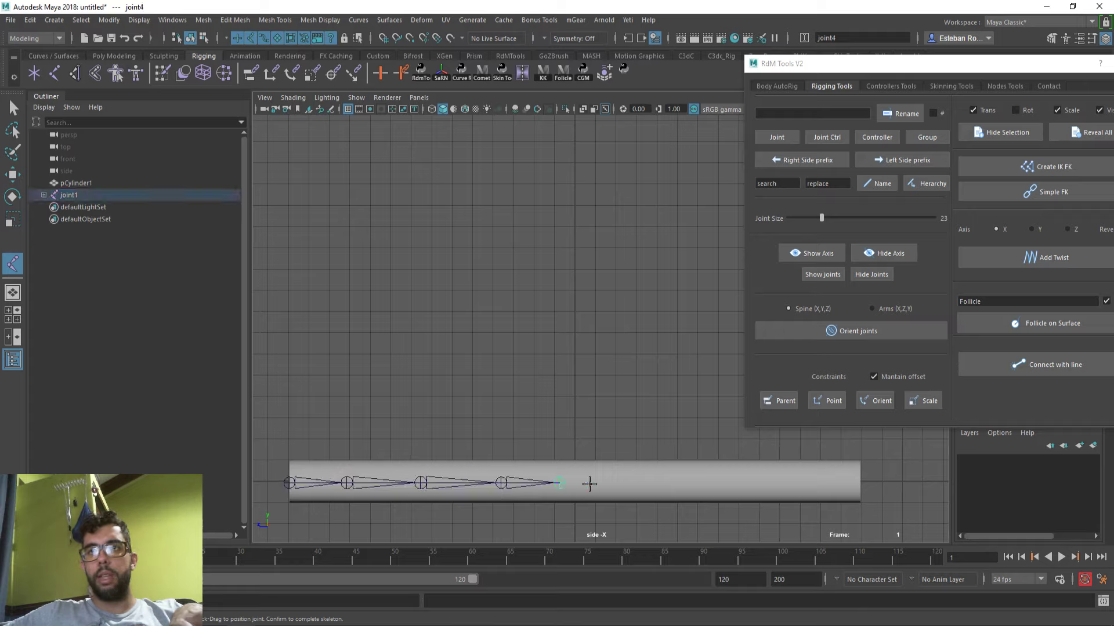
{"action": "left_click", "coordinate": [616, 482]}
{"action": "left_click", "coordinate": [668, 483]}
{"action": "left_click", "coordinate": [718, 483]}
{"action": "left_click", "coordinate": [771, 483]}
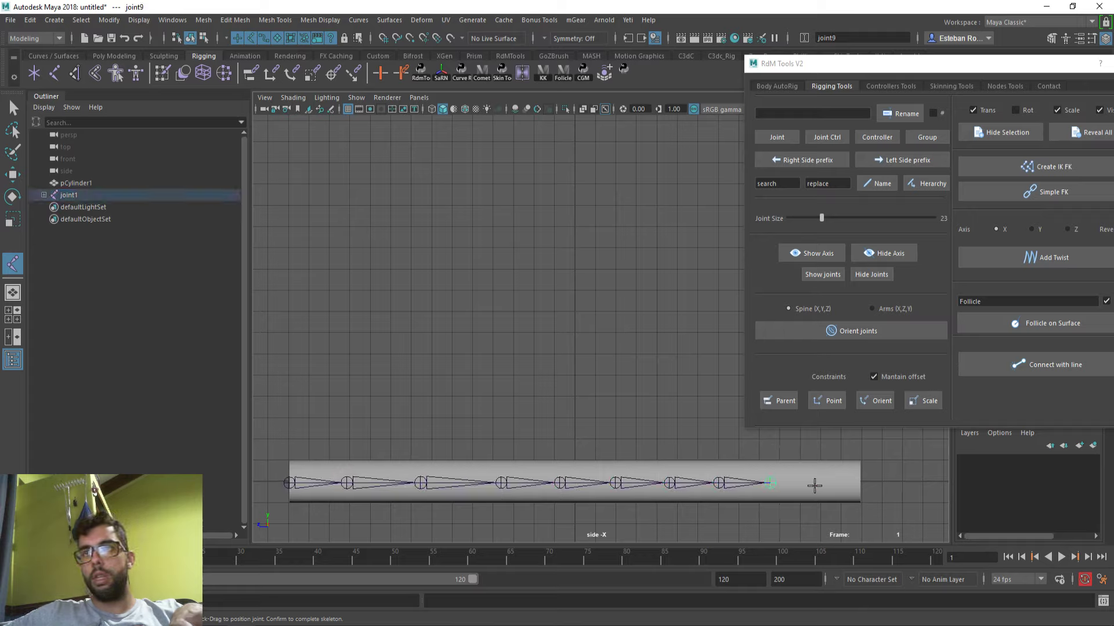
{"action": "left_click", "coordinate": [866, 482]}
{"action": "key", "text": "Return"}
Step: Expand the joint hierarchy, select joint1 through joint11, and set their Translate X to 2.5 for even spacing
{"action": "key", "text": "e"}
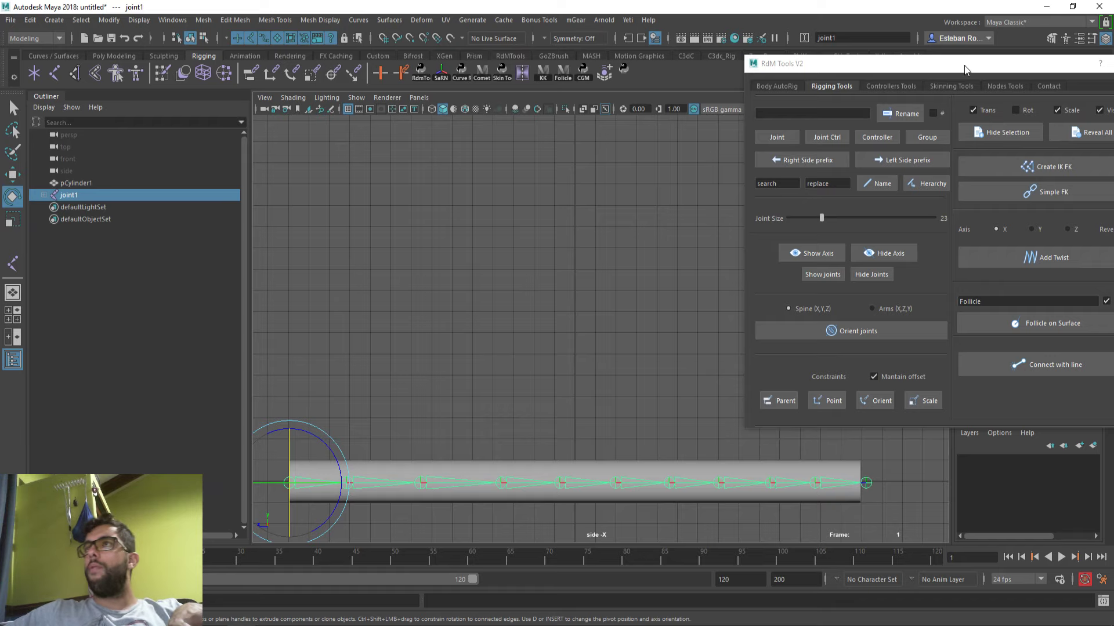
{"action": "left_click_drag", "start_coordinate": [967, 70], "coordinate": [1113, 87]}
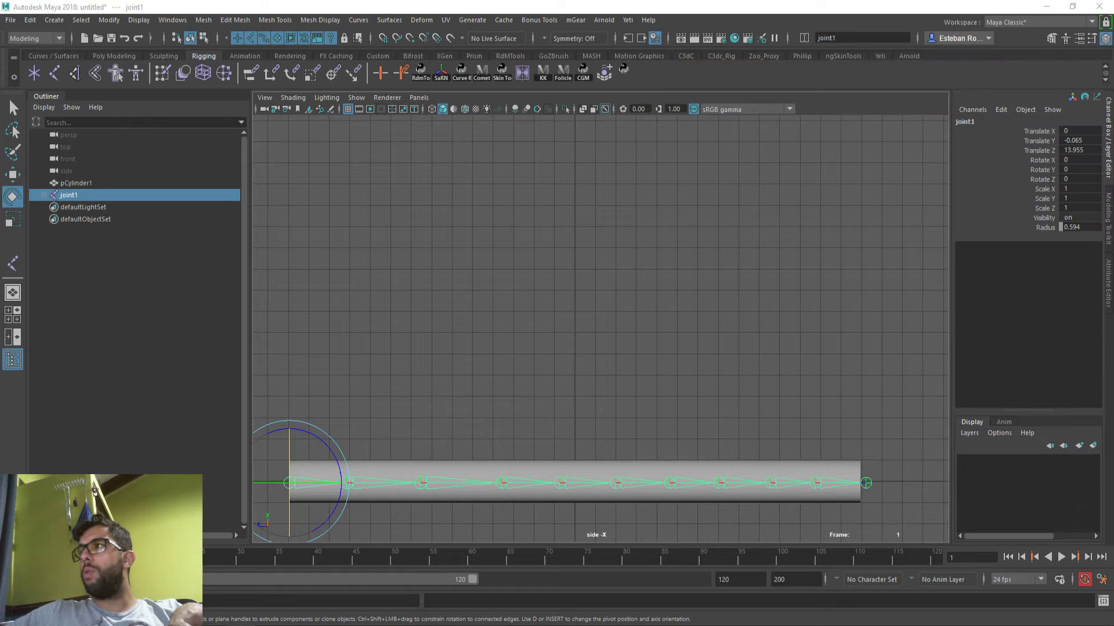
{"action": "key", "text": "f"}
{"action": "left_click", "coordinate": [42, 196], "text": "shift"}
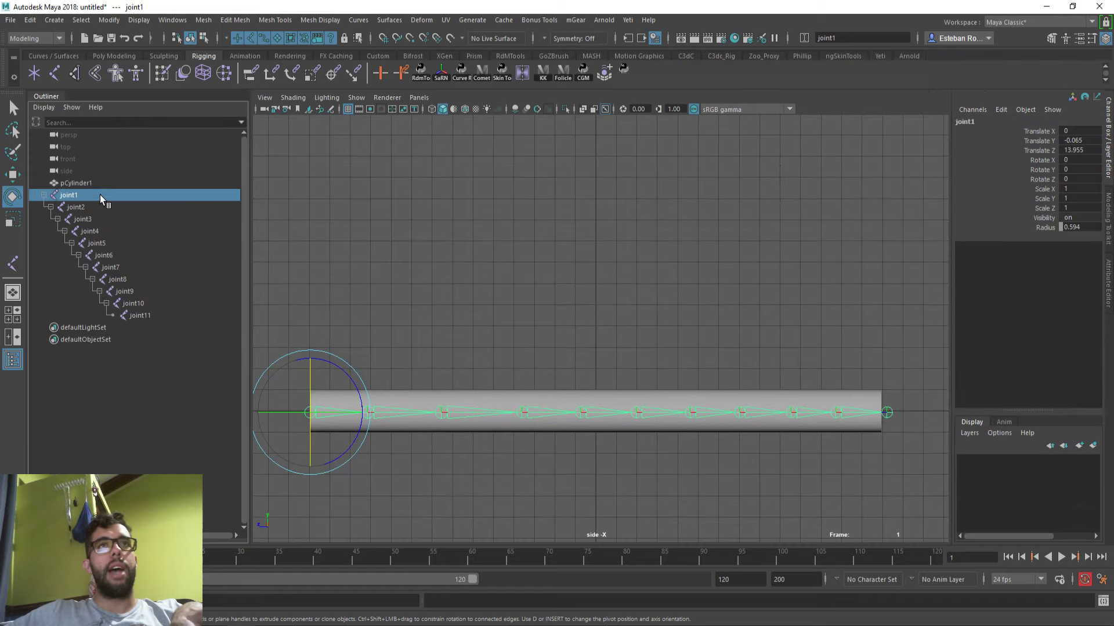
{"action": "left_click_drag", "start_coordinate": [100, 195], "coordinate": [164, 316]}
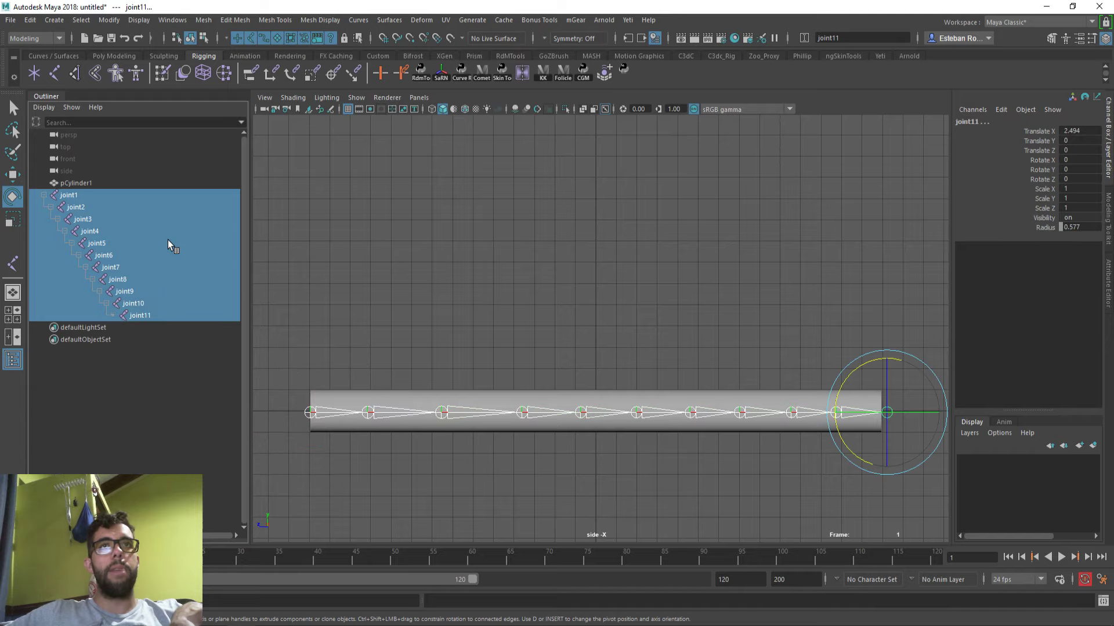
{"action": "left_click", "coordinate": [1094, 132]}
{"action": "type", "text": "2.5"}
{"action": "key", "text": "Return"}
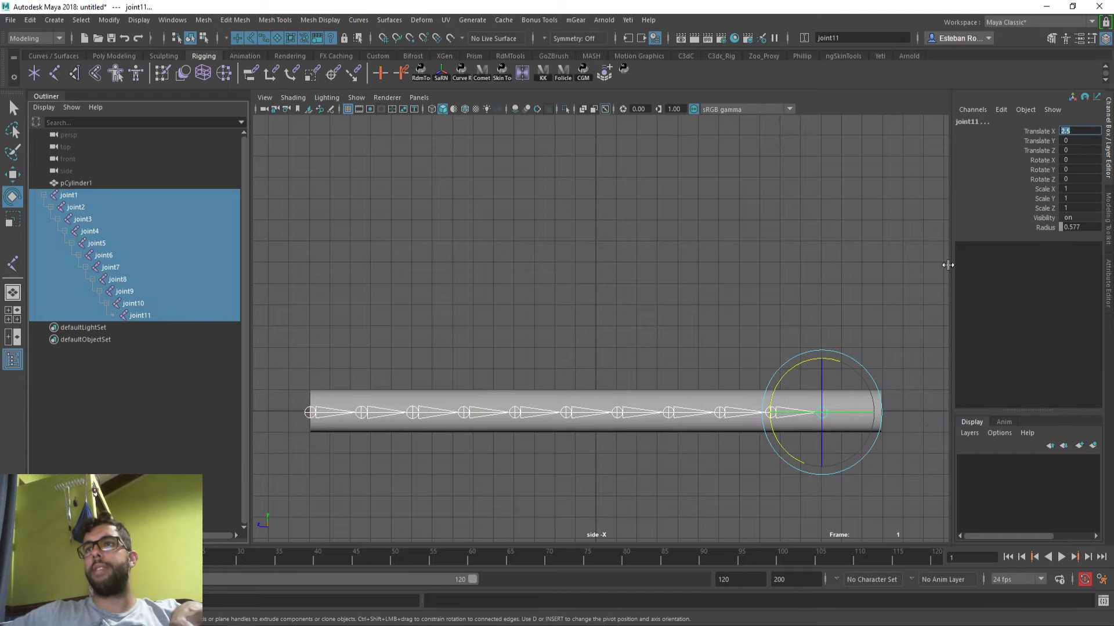
Step: Widen the even spacing of the selected joints by setting their Translate X to 3
{"action": "middle_click_drag", "start_coordinate": [737, 264], "coordinate": [688, 234], "text": "alt"}
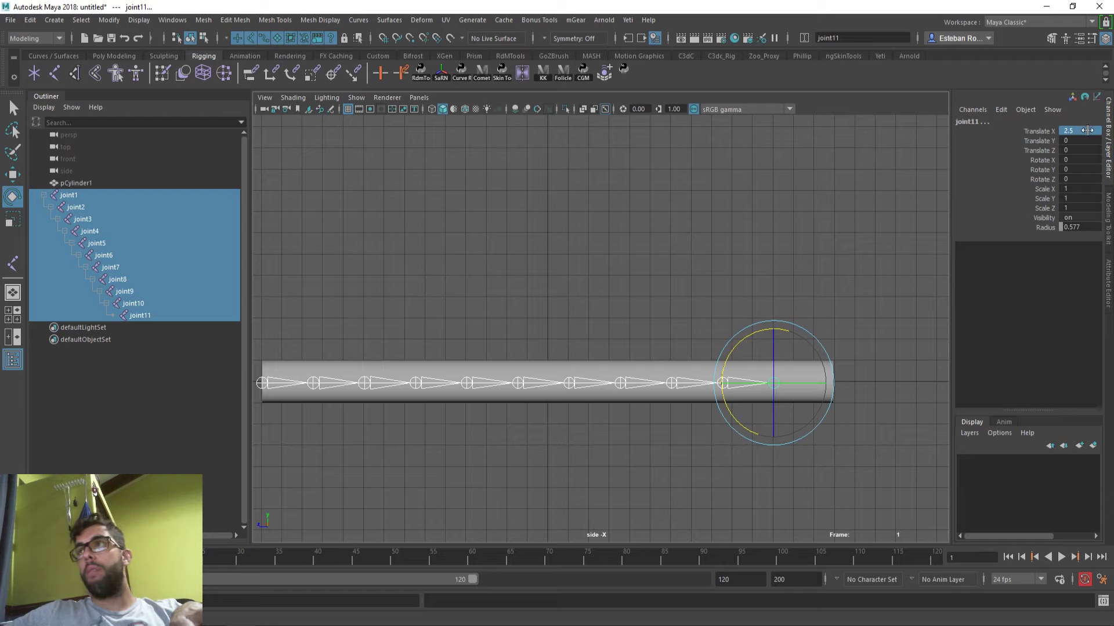
{"action": "type", "text": "3"}
{"action": "key", "text": "Return"}
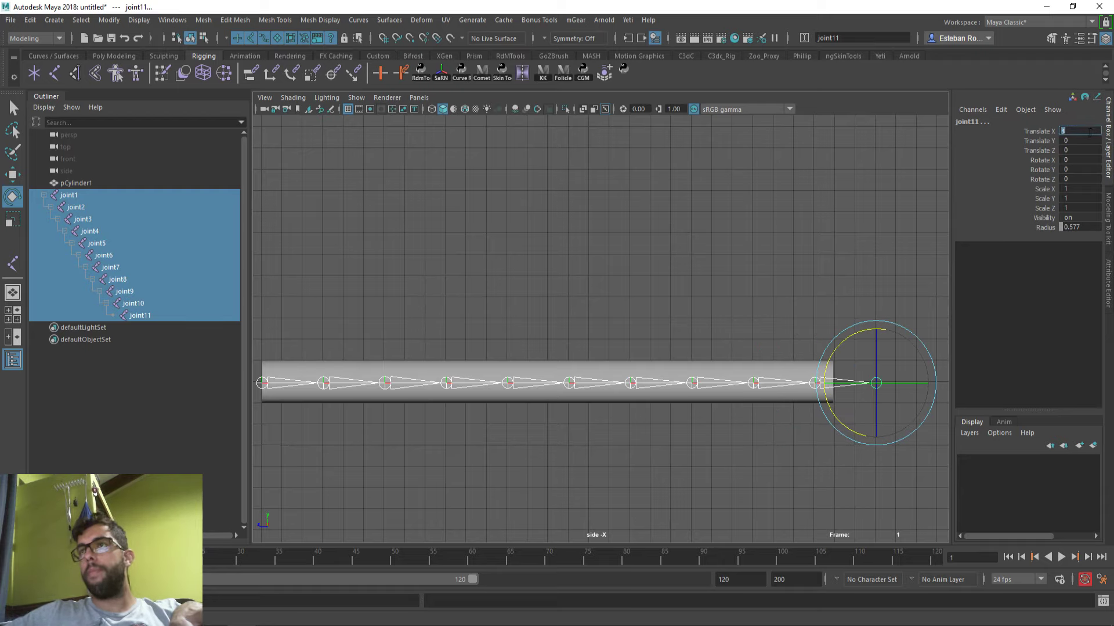
Step: Delete joint11, the end joint lying beyond the cylinder
{"action": "left_click", "coordinate": [905, 394]}
{"action": "left_click", "coordinate": [877, 385]}
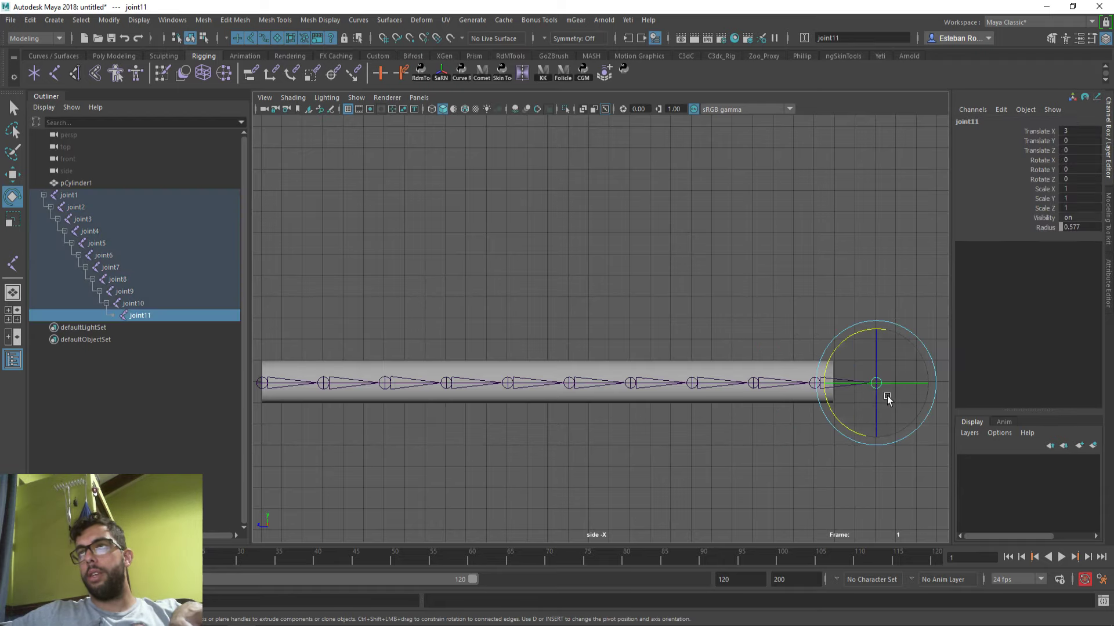
{"action": "key", "text": "Delete"}
Step: Move joint10 along X to the cylinder's far end, to a Translate X of about 3.9
{"action": "left_click", "coordinate": [816, 384]}
{"action": "key", "text": "q"}
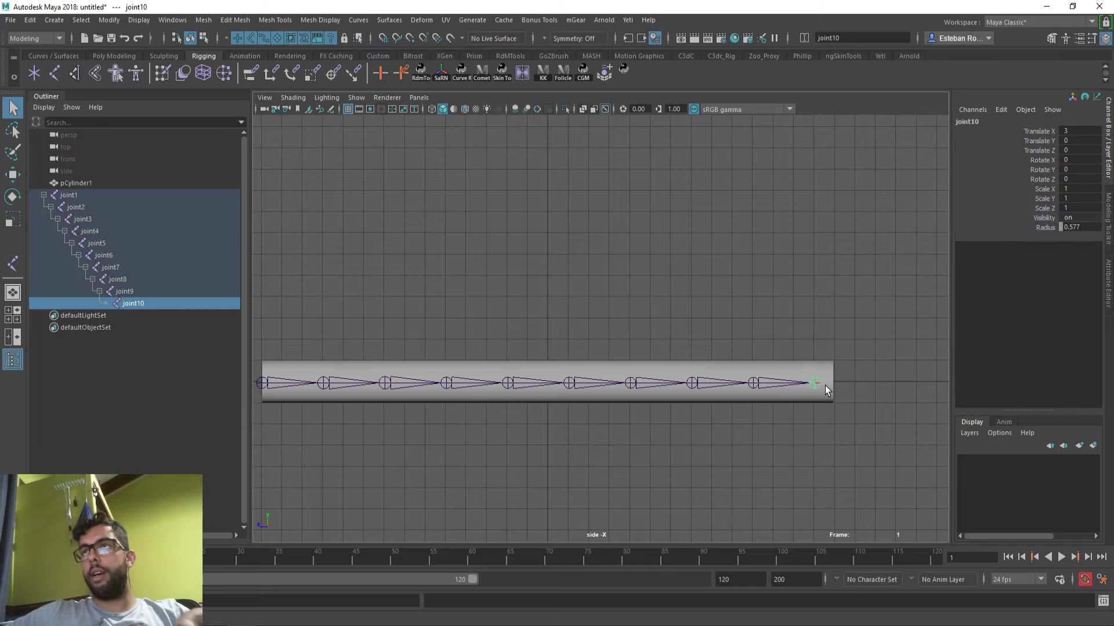
{"action": "key", "text": "w"}
{"action": "left_click_drag", "start_coordinate": [856, 390], "coordinate": [887, 383]}
{"action": "scroll", "coordinate": [649, 378], "scroll_direction": "down", "scroll_amount": 1}
{"action": "middle_click_drag", "start_coordinate": [653, 377], "coordinate": [690, 375], "text": "alt"}
{"action": "left_click_drag", "start_coordinate": [429, 282], "coordinate": [435, 278], "text": "alt"}
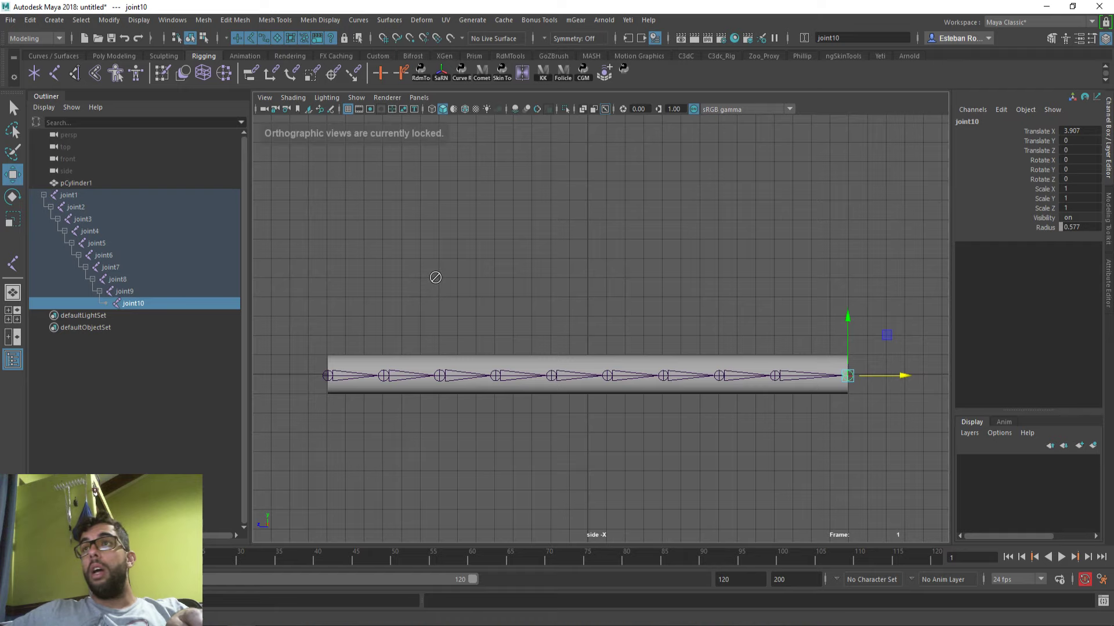
Step: Select the whole joint chain from joint1 to joint10 and open the RdM Tools rigging tools for renaming
{"action": "middle_click_drag", "start_coordinate": [526, 306], "coordinate": [552, 295], "text": "alt"}
{"action": "left_click", "coordinate": [386, 366]}
{"action": "left_click", "coordinate": [383, 366]}
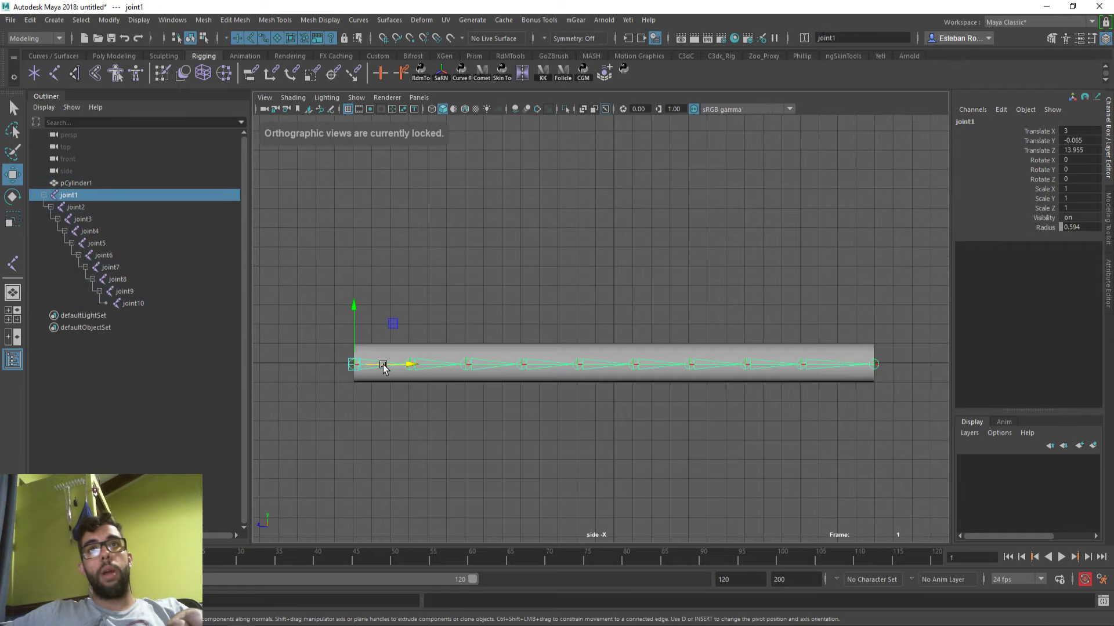
{"action": "left_click", "coordinate": [159, 304], "text": "shift"}
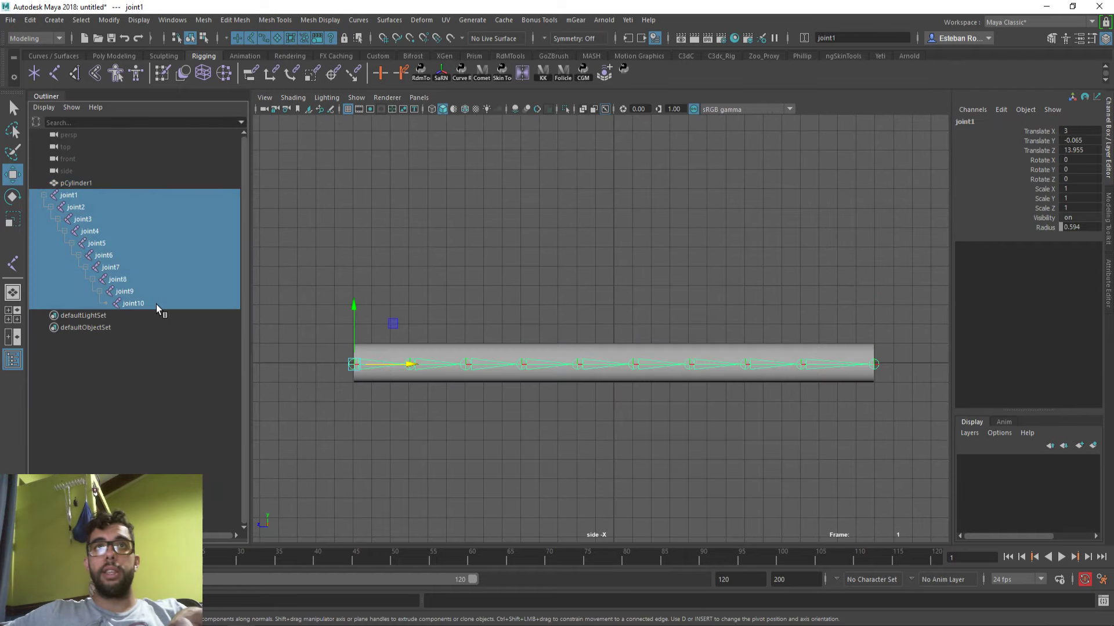
{"action": "left_click", "coordinate": [623, 69]}
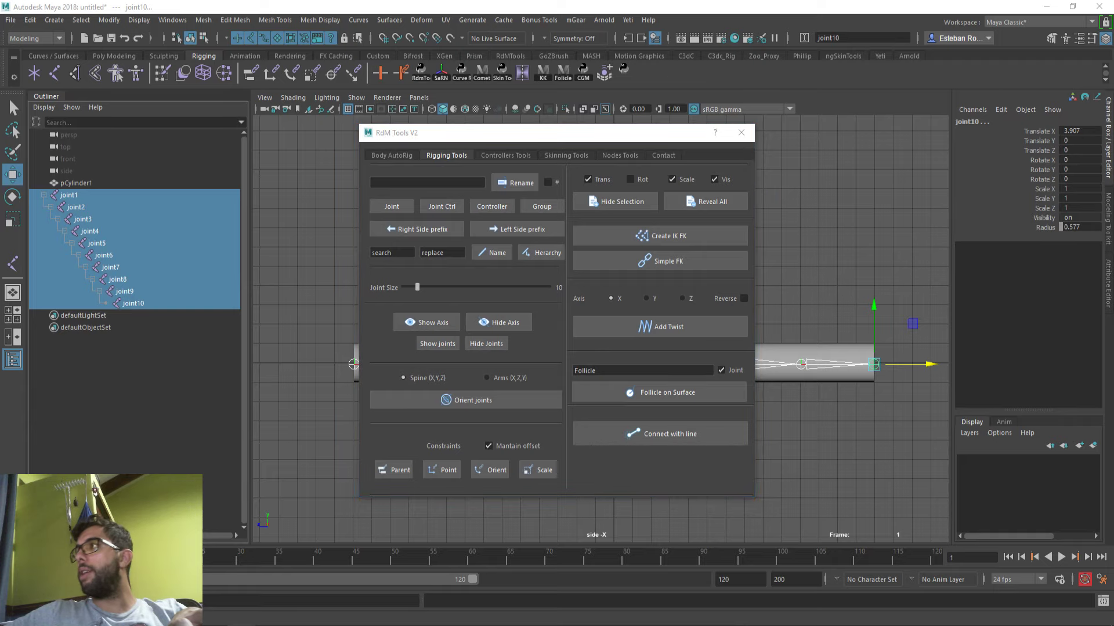
{"action": "left_click_drag", "start_coordinate": [595, 132], "coordinate": [939, 113]}
Step: Batch-rename the selected joints to Tail with sequential numbering and add the joint suffix
{"action": "left_click", "coordinate": [812, 163]}
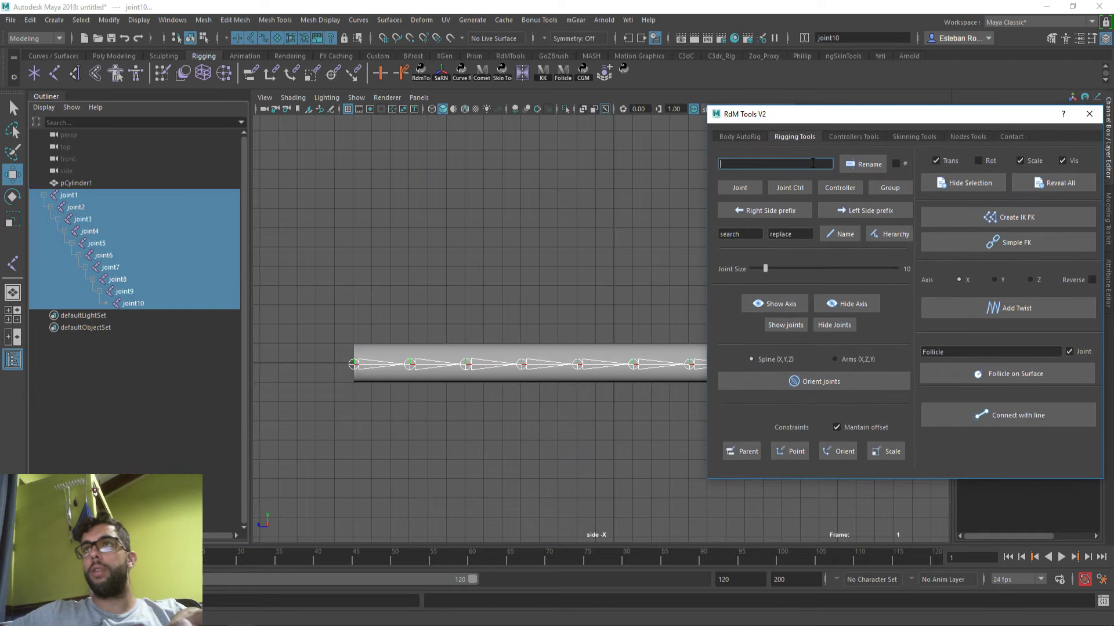
{"action": "type", "text": "Tail"}
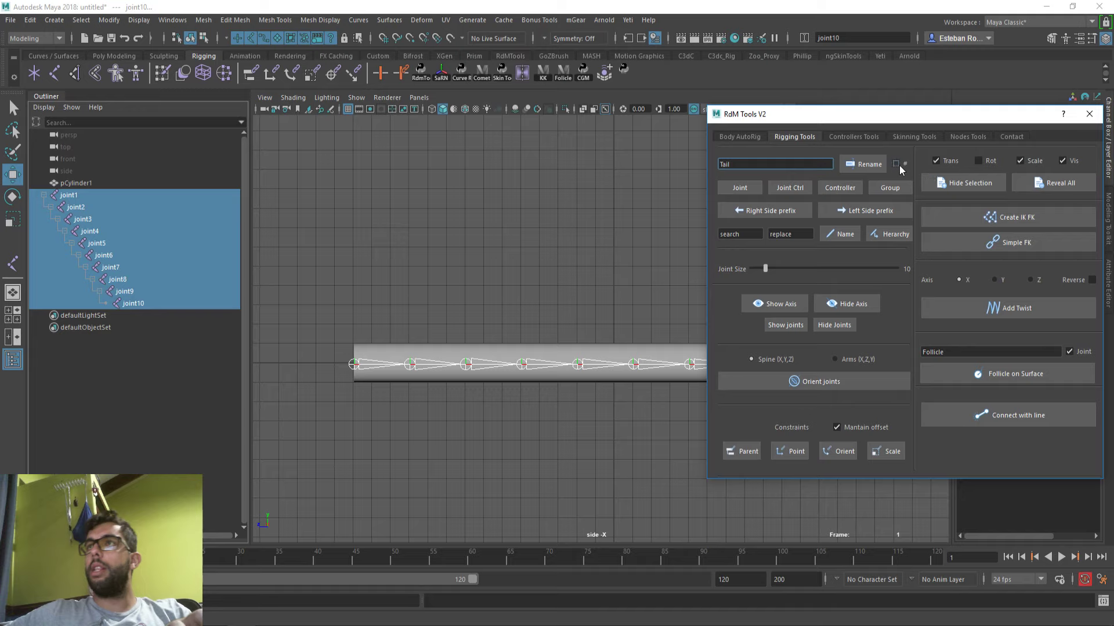
{"action": "left_click", "coordinate": [897, 165]}
{"action": "left_click", "coordinate": [864, 164]}
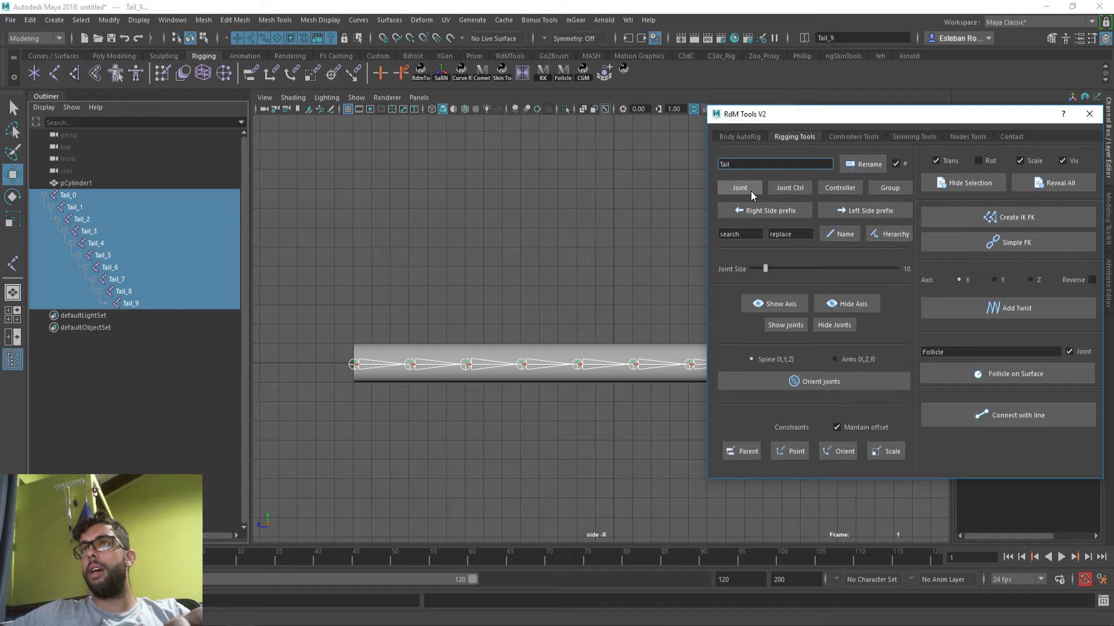
{"action": "left_click", "coordinate": [751, 193]}
Step: Draw an EP curve with five edit points along the joint chain, from the first joint to the last
{"action": "middle_click_drag", "start_coordinate": [609, 255], "coordinate": [534, 284], "text": "alt"}
{"action": "right_click_drag", "start_coordinate": [535, 283], "coordinate": [592, 222], "text": "alt"}
{"action": "left_click_drag", "start_coordinate": [861, 114], "coordinate": [1059, 58]}
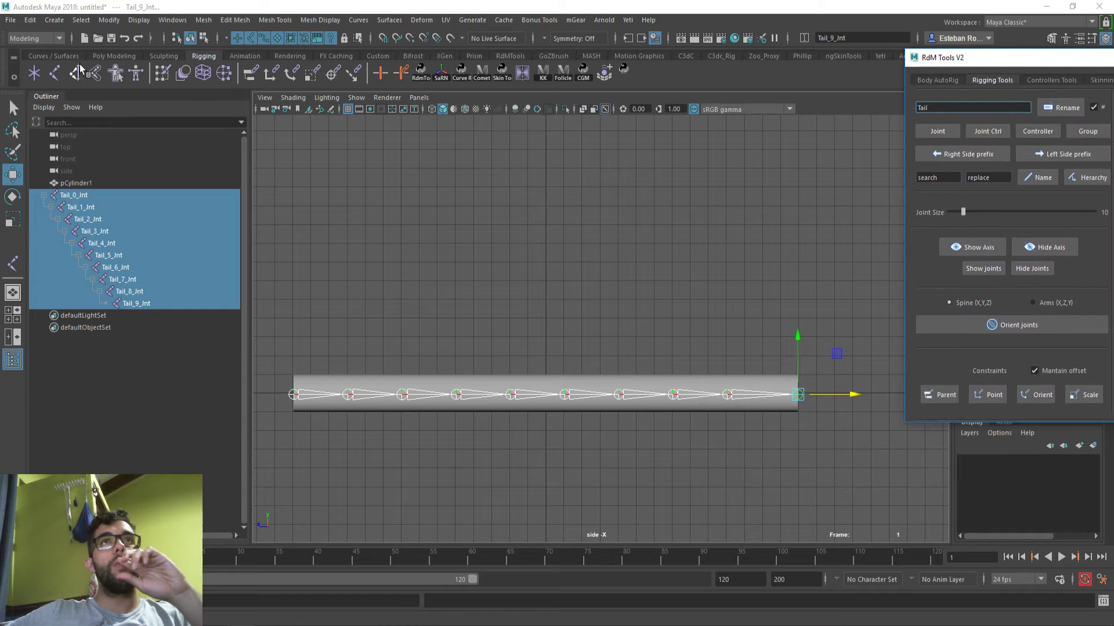
{"action": "left_click", "coordinate": [54, 55]}
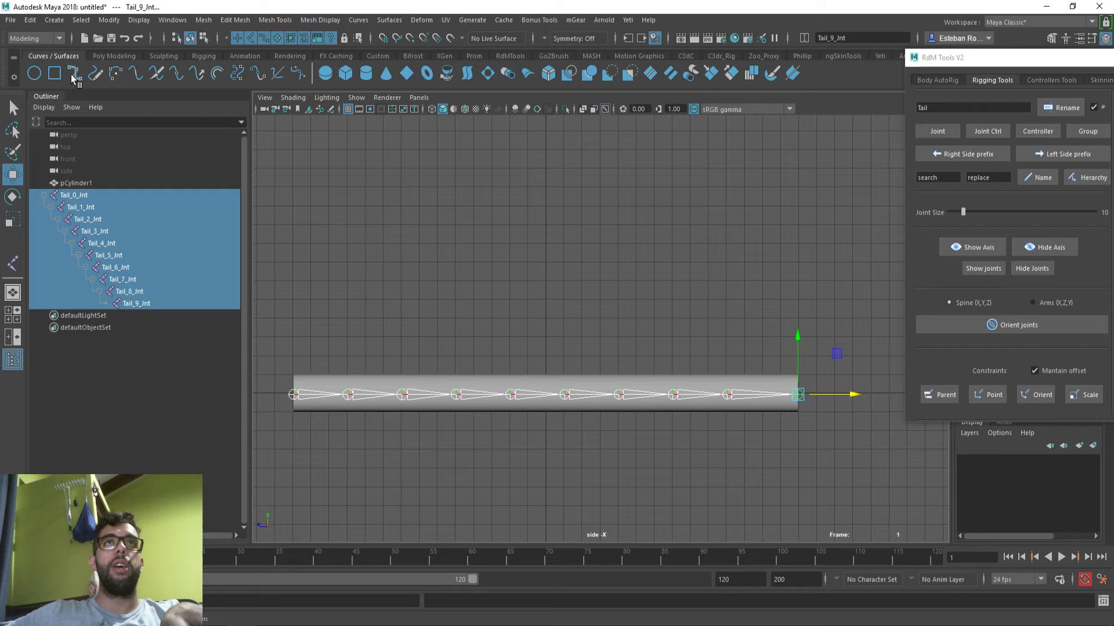
{"action": "left_click", "coordinate": [75, 73]}
{"action": "middle_click_drag", "start_coordinate": [350, 321], "coordinate": [387, 243], "text": "alt"}
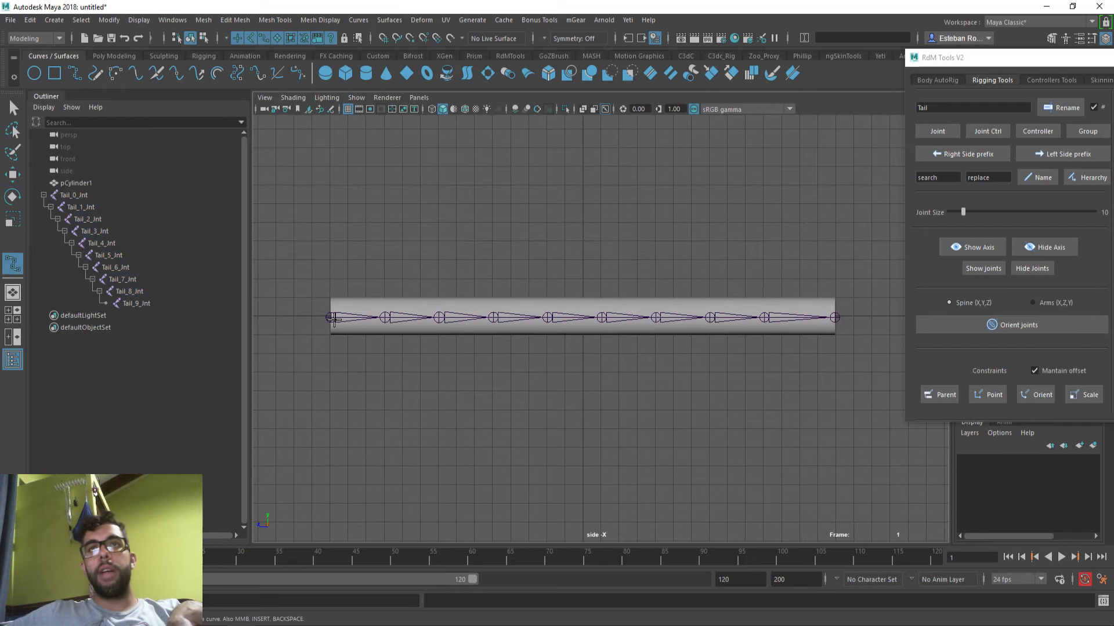
{"action": "left_click", "coordinate": [334, 318]}
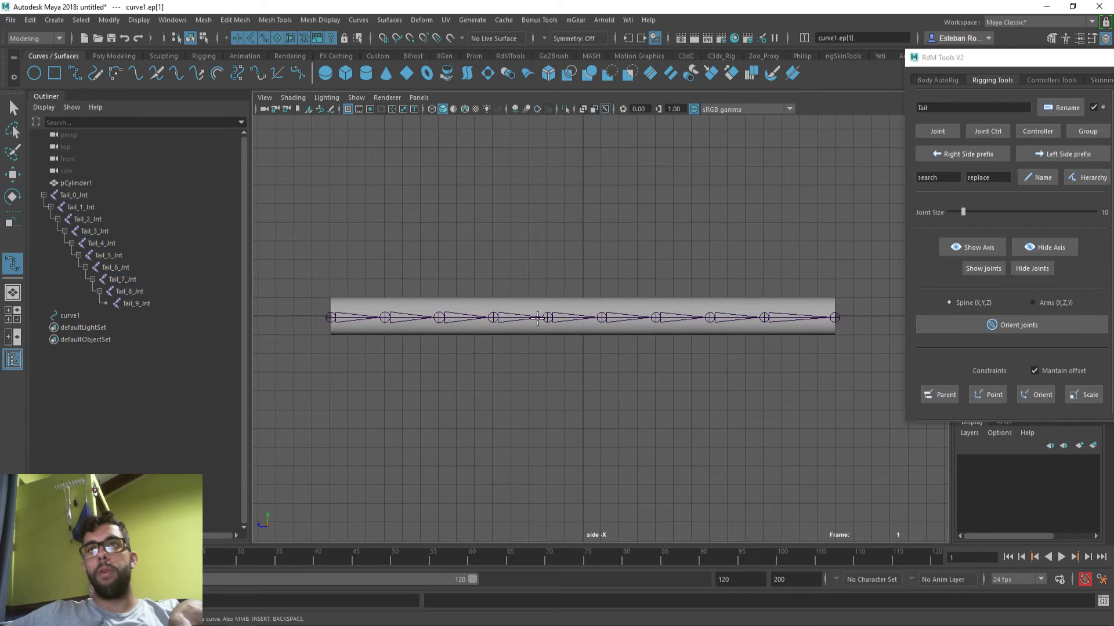
{"action": "left_click", "coordinate": [547, 317]}
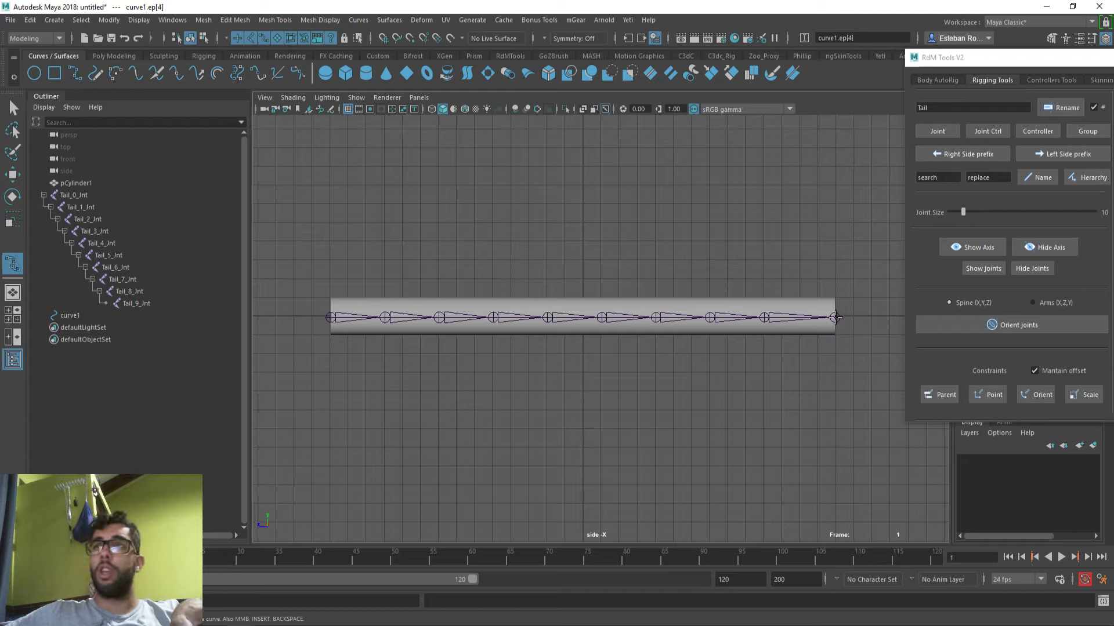
{"action": "key", "text": "w"}
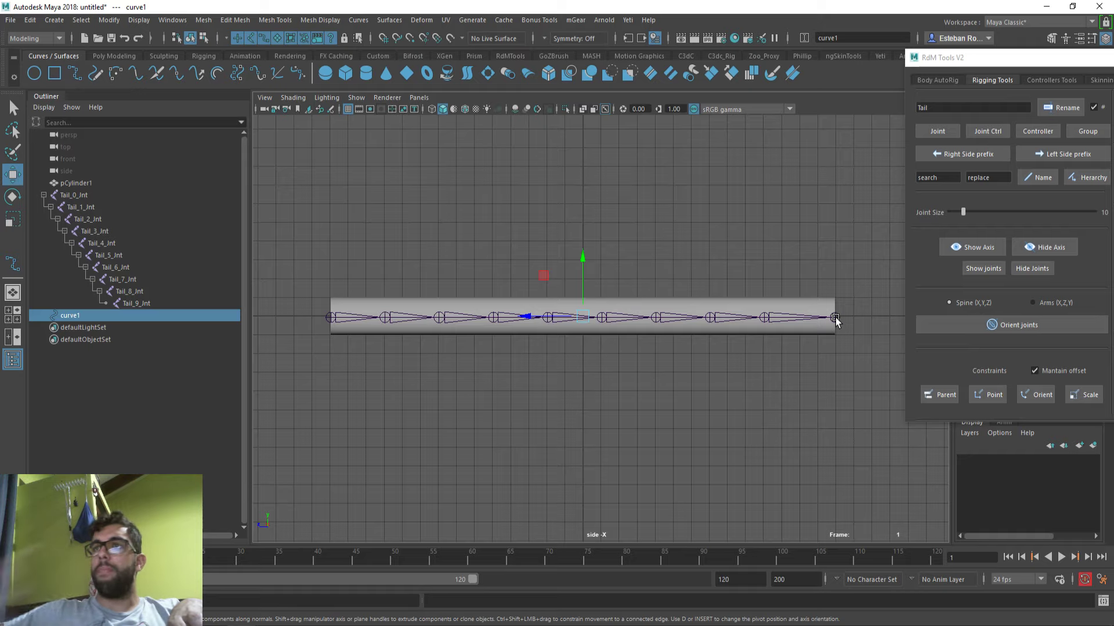
Step: Show the scene in the perspective view and select the root joint Tail_0_Jnt
{"action": "middle_click_drag", "start_coordinate": [701, 339], "coordinate": [715, 341], "text": "alt"}
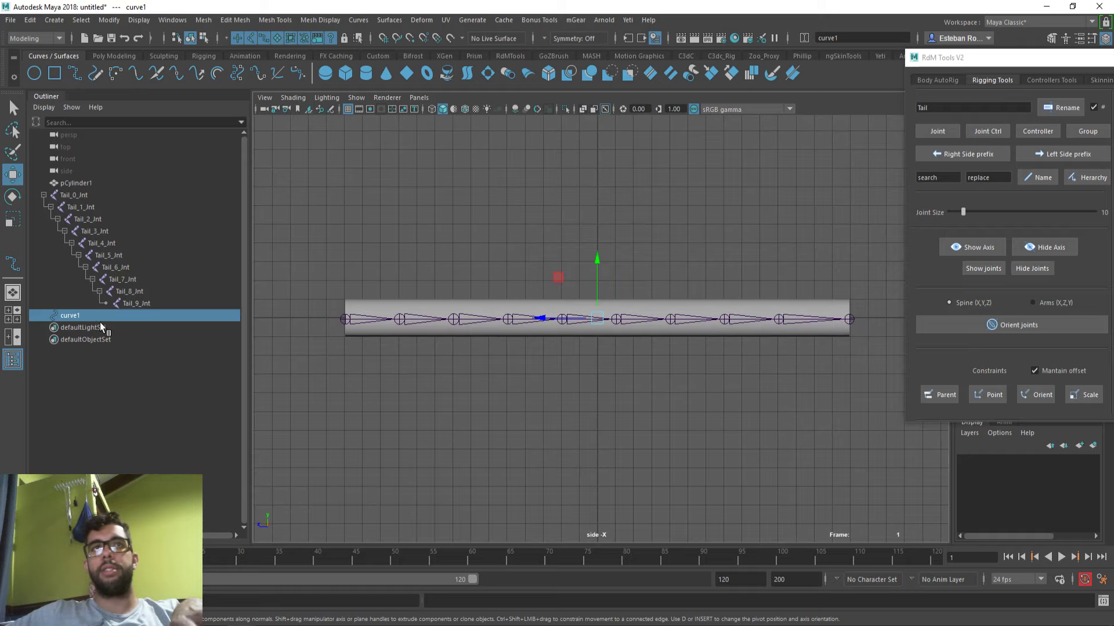
{"action": "key", "text": "space"}
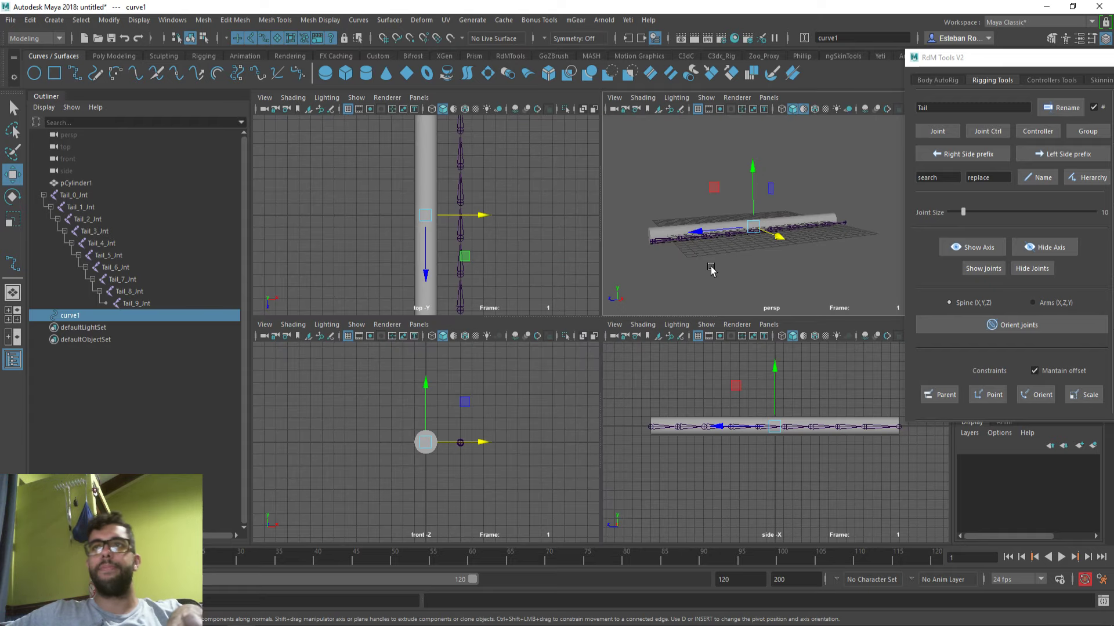
{"action": "key", "text": "space"}
{"action": "left_click_drag", "start_coordinate": [704, 265], "coordinate": [573, 478], "text": "alt"}
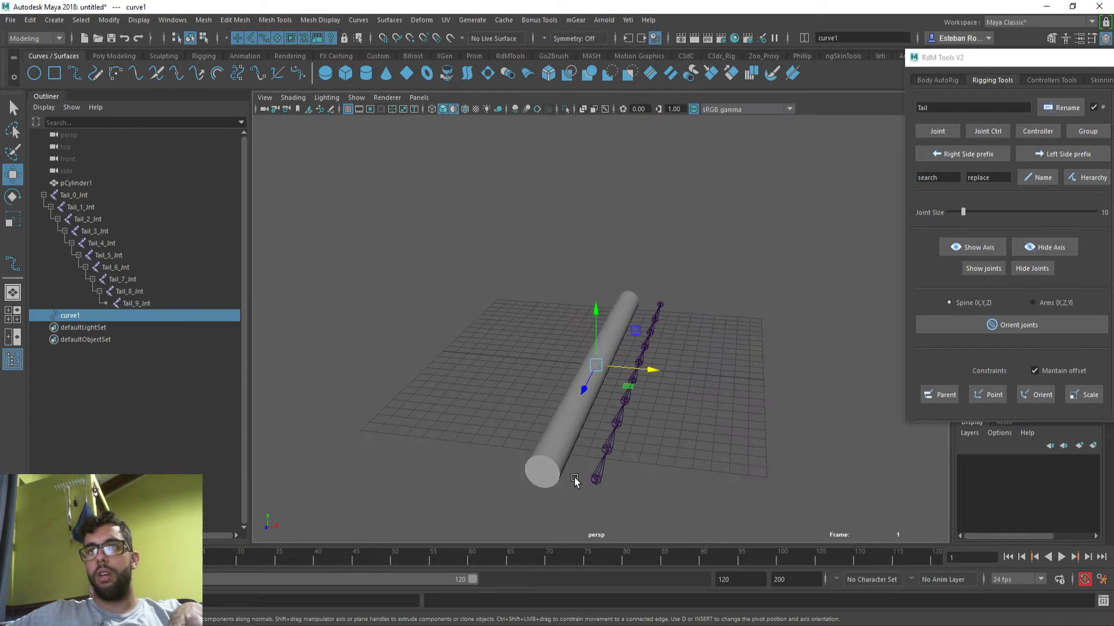
{"action": "left_click", "coordinate": [596, 487]}
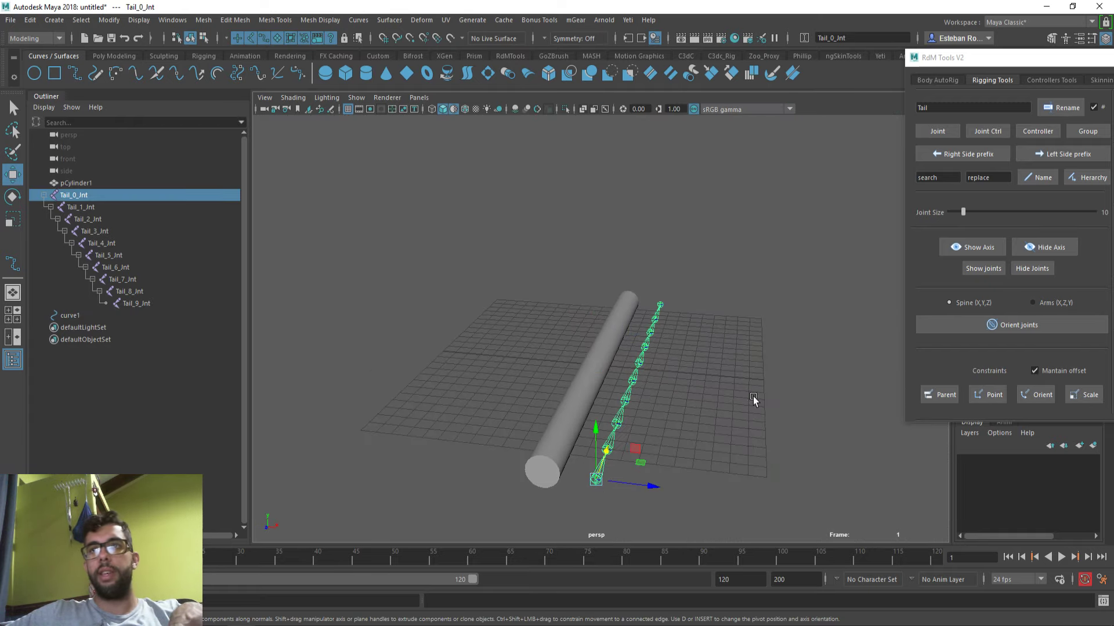
{"action": "left_click_drag", "start_coordinate": [979, 58], "coordinate": [872, 234]}
Step: Try setting the root joint's Translate Z to 0 and undo that change
{"action": "double_click", "coordinate": [1089, 129]}
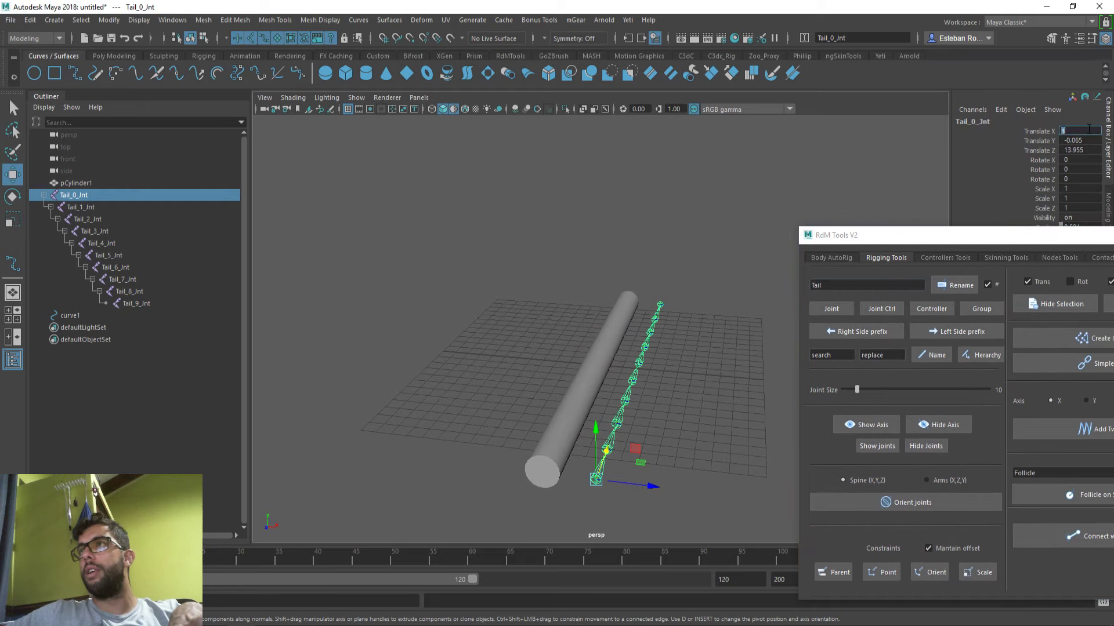
{"action": "key", "text": "Tab"}
{"action": "key", "text": "Tab"}
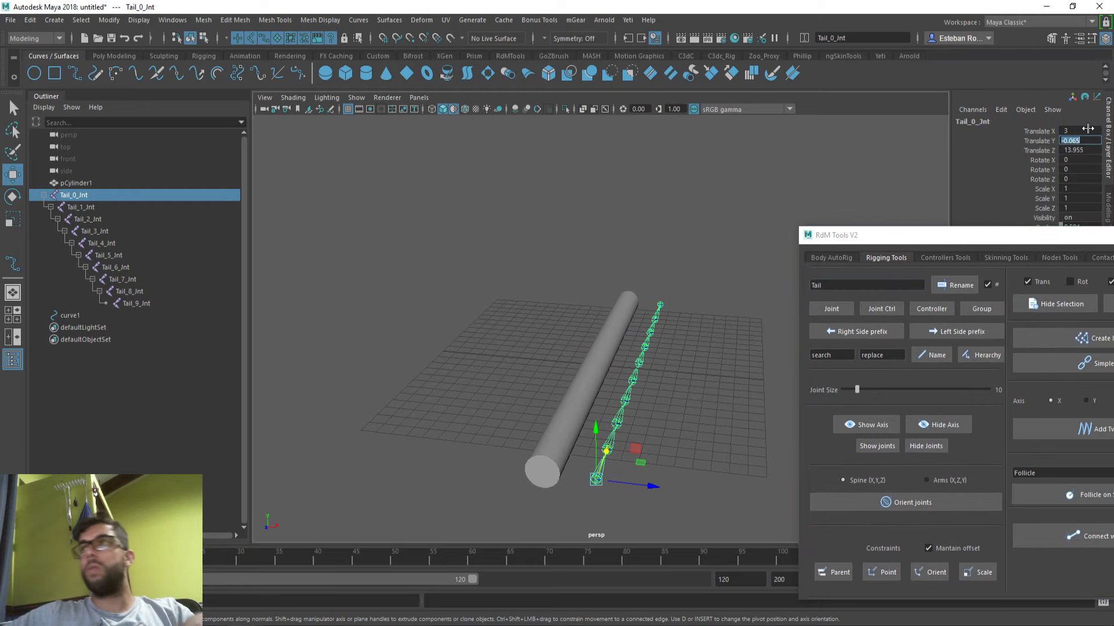
{"action": "type", "text": "0"}
{"action": "key", "text": "Return"}
{"action": "left_click_drag", "start_coordinate": [646, 259], "coordinate": [646, 250], "text": "alt"}
{"action": "key", "text": "ctrl+z"}
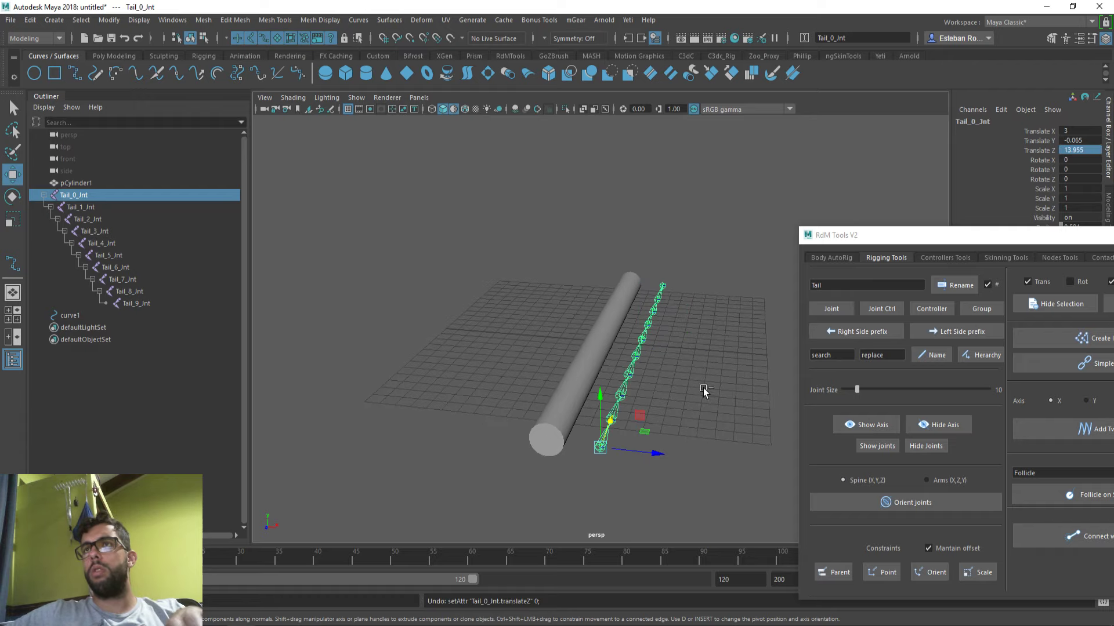
Step: Center Tail_0_Jnt and its chain inside the cylinder by setting Translate X and Translate Y to 0
{"action": "left_click_drag", "start_coordinate": [657, 456], "coordinate": [603, 452]}
{"action": "double_click", "coordinate": [1099, 130]}
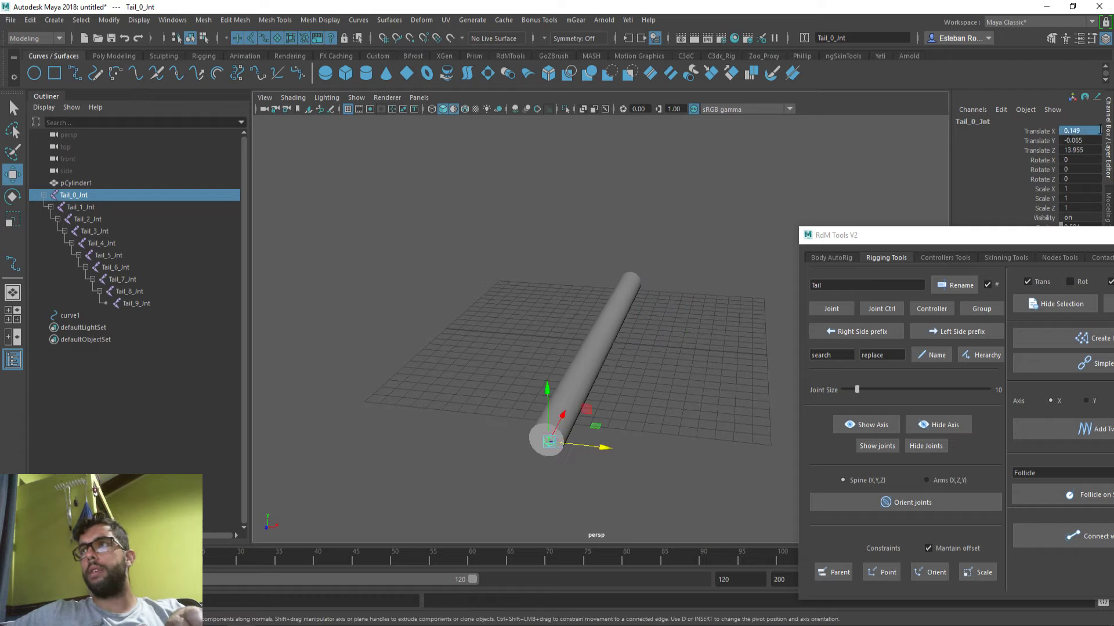
{"action": "type", "text": "0"}
{"action": "left_click_drag", "start_coordinate": [755, 360], "coordinate": [580, 293], "text": "alt"}
{"action": "left_click_drag", "start_coordinate": [1041, 242], "coordinate": [882, 242]}
{"action": "left_click", "coordinate": [1077, 132]}
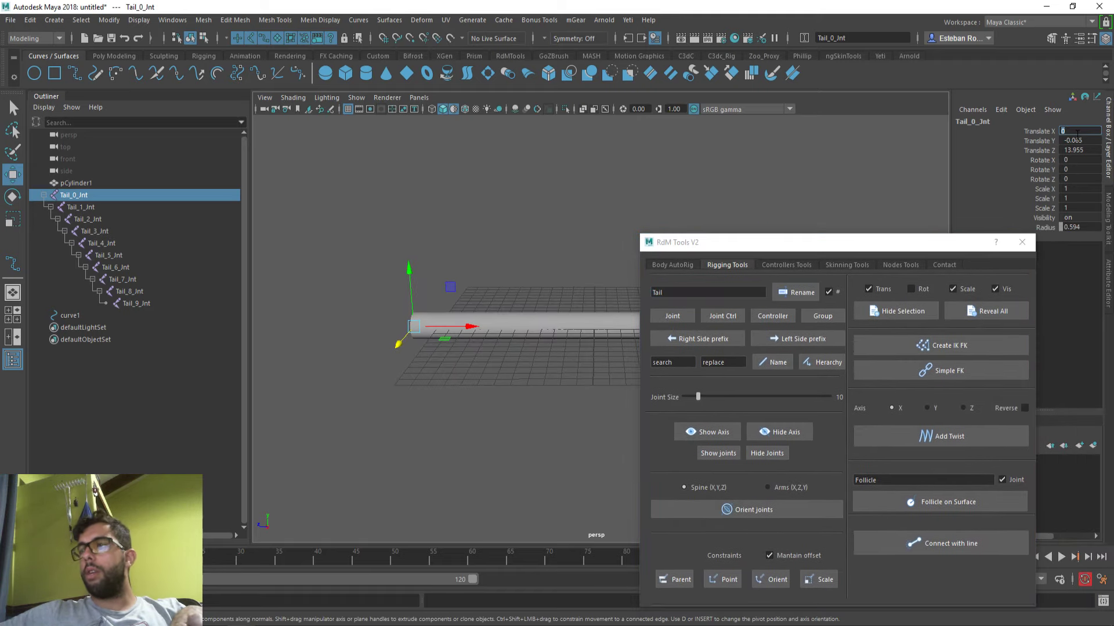
{"action": "key", "text": "Tab"}
{"action": "type", "text": "0"}
{"action": "left_click_drag", "start_coordinate": [464, 286], "coordinate": [516, 273], "text": "alt"}
Step: Rename curve1 as Tail_0_Cv
{"action": "left_click_drag", "start_coordinate": [875, 245], "coordinate": [1108, 244]}
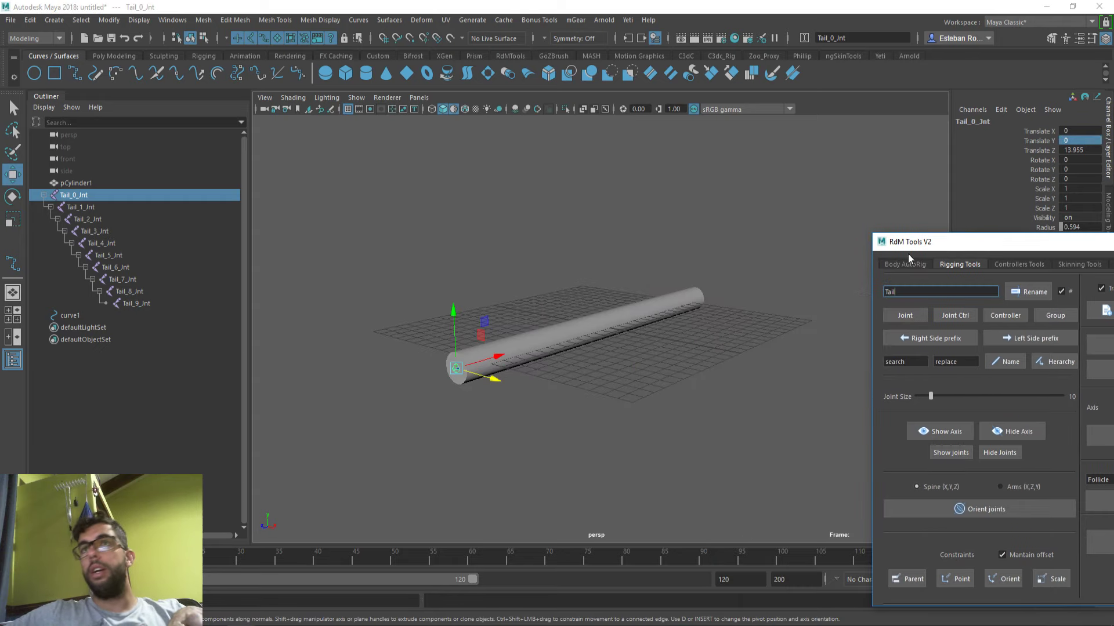
{"action": "left_click_drag", "start_coordinate": [609, 290], "coordinate": [487, 295], "text": "alt"}
{"action": "left_click", "coordinate": [108, 316]}
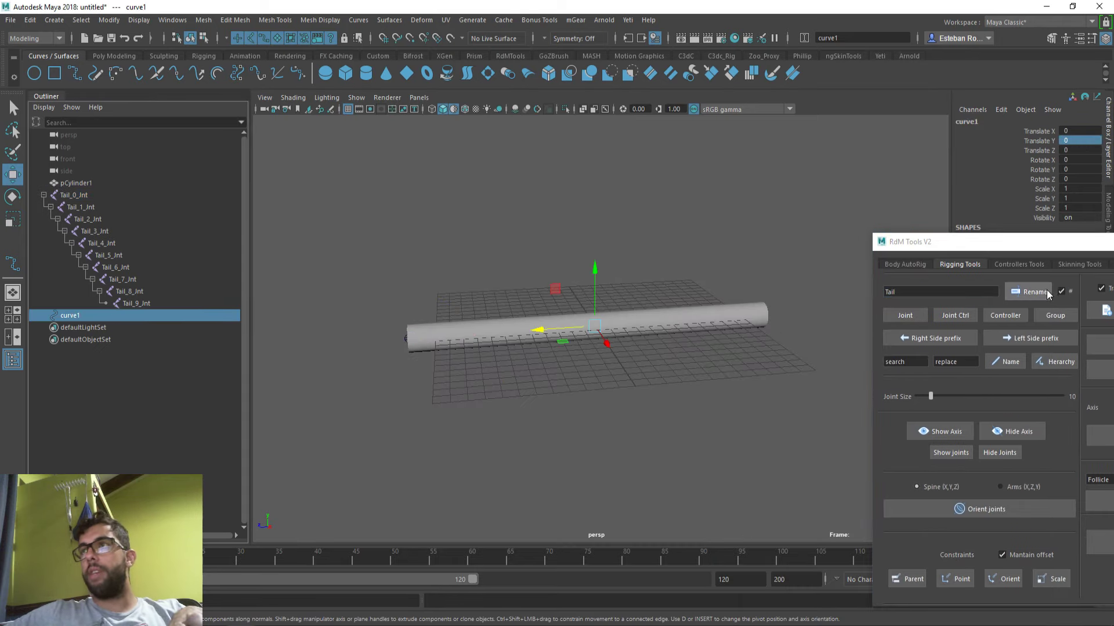
{"action": "left_click", "coordinate": [1030, 291]}
{"action": "left_click", "coordinate": [1013, 322]}
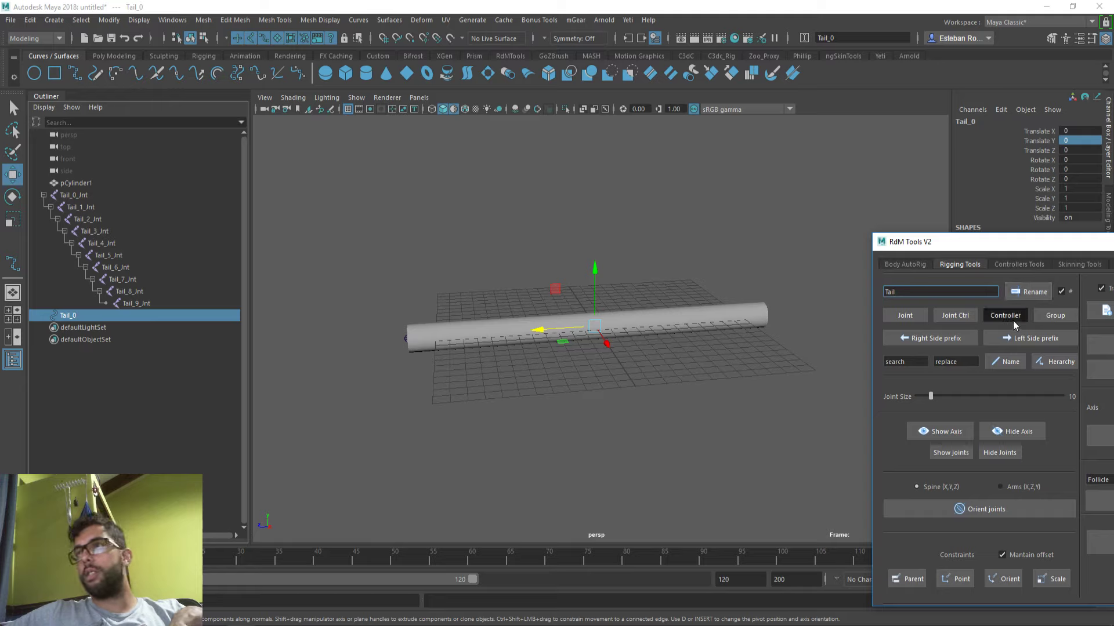
{"action": "double_click", "coordinate": [133, 316]}
{"action": "key", "text": "Right"}
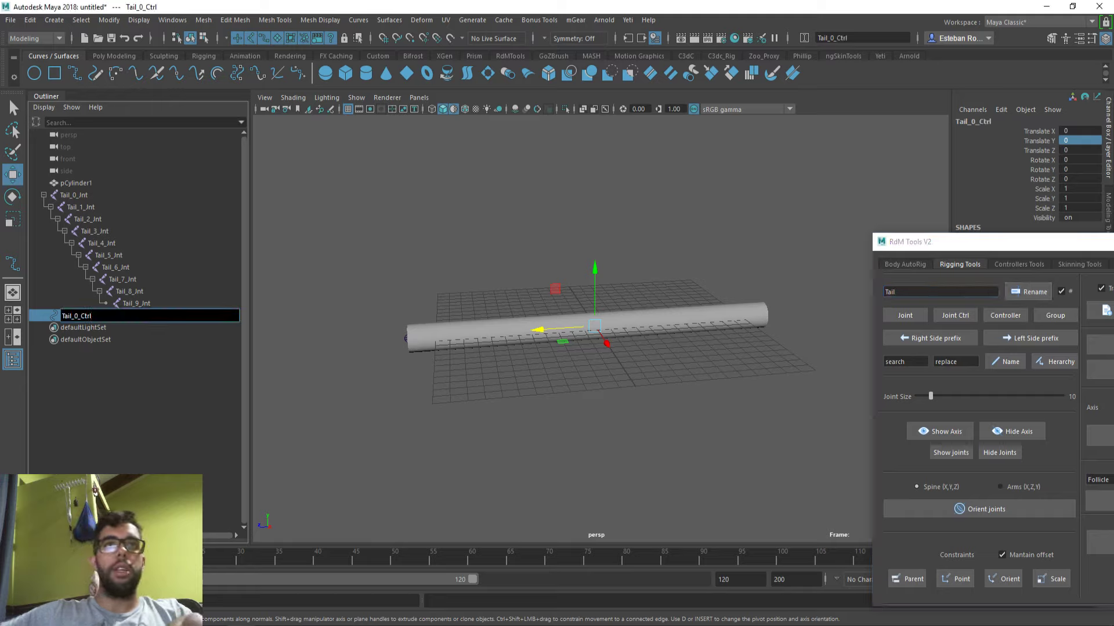
{"action": "key", "text": "BackSpace"}
{"action": "key", "text": "BackSpace"}
{"action": "key", "text": "BackSpace"}
{"action": "key", "text": "Return"}
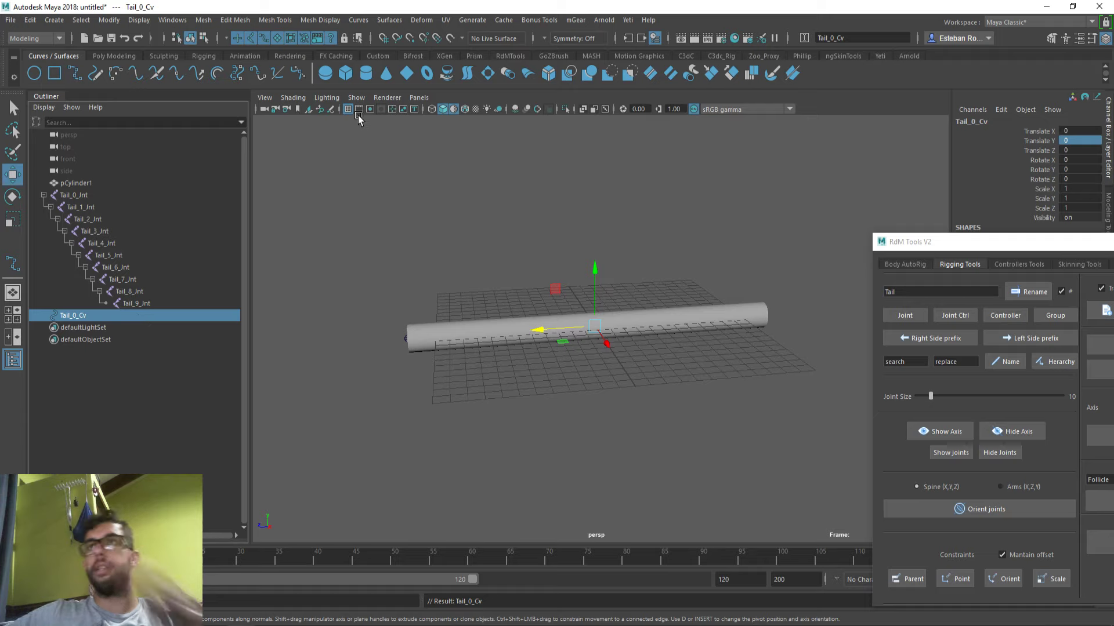
Step: Create an IK spline handle from Tail_0_Jnt to Tail_9_Jnt using the existing Tail_0_Cv curve
{"action": "left_click", "coordinate": [37, 39]}
{"action": "left_click", "coordinate": [26, 59]}
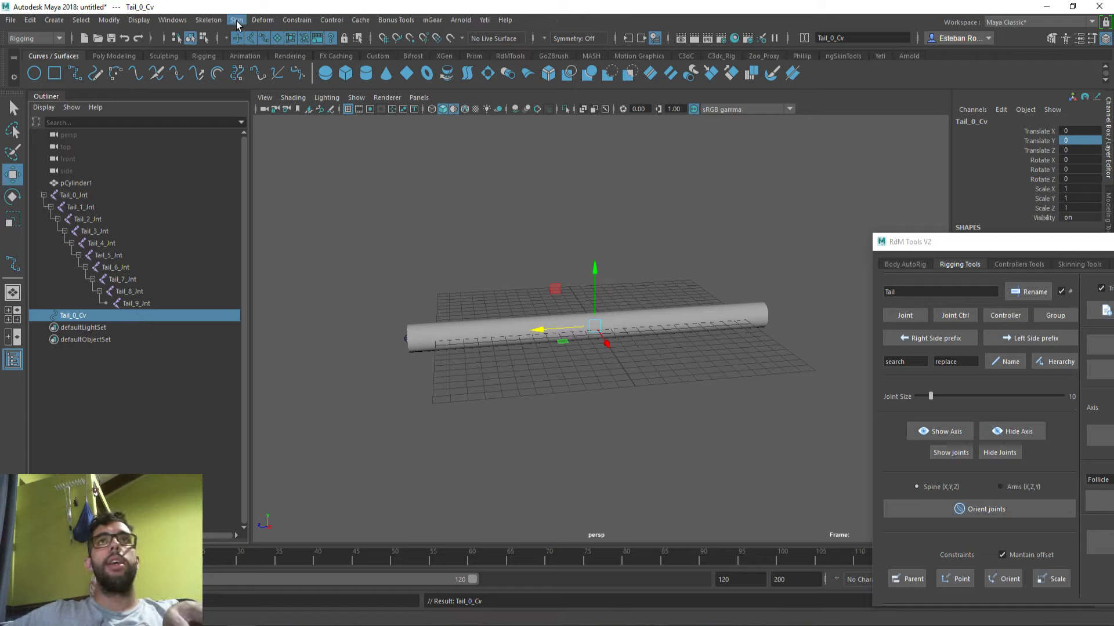
{"action": "left_click", "coordinate": [206, 20]}
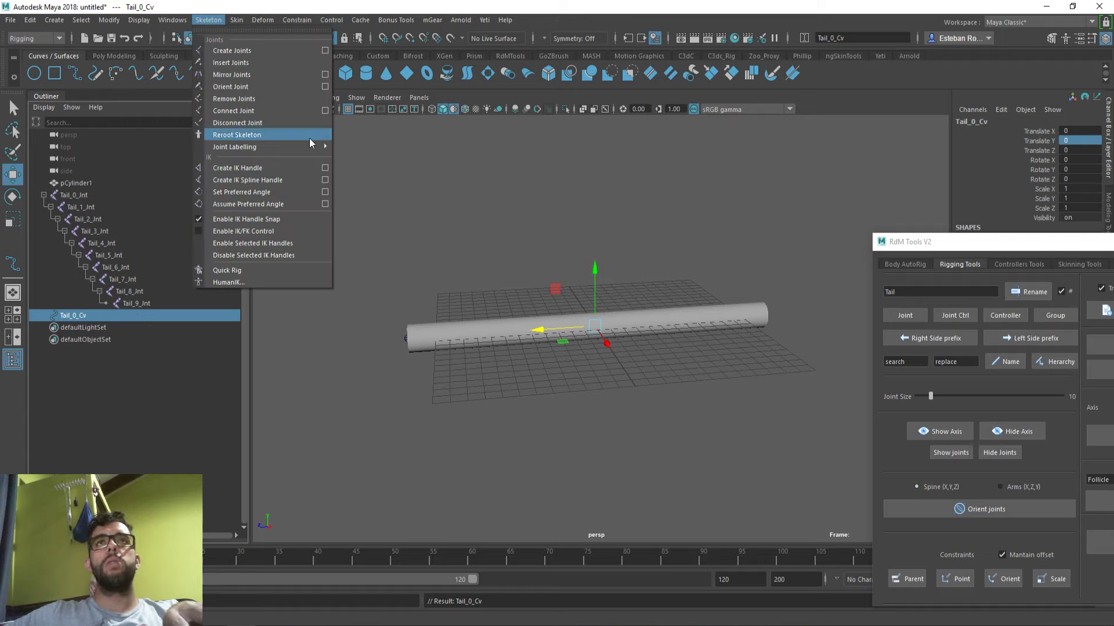
{"action": "left_click", "coordinate": [324, 179]}
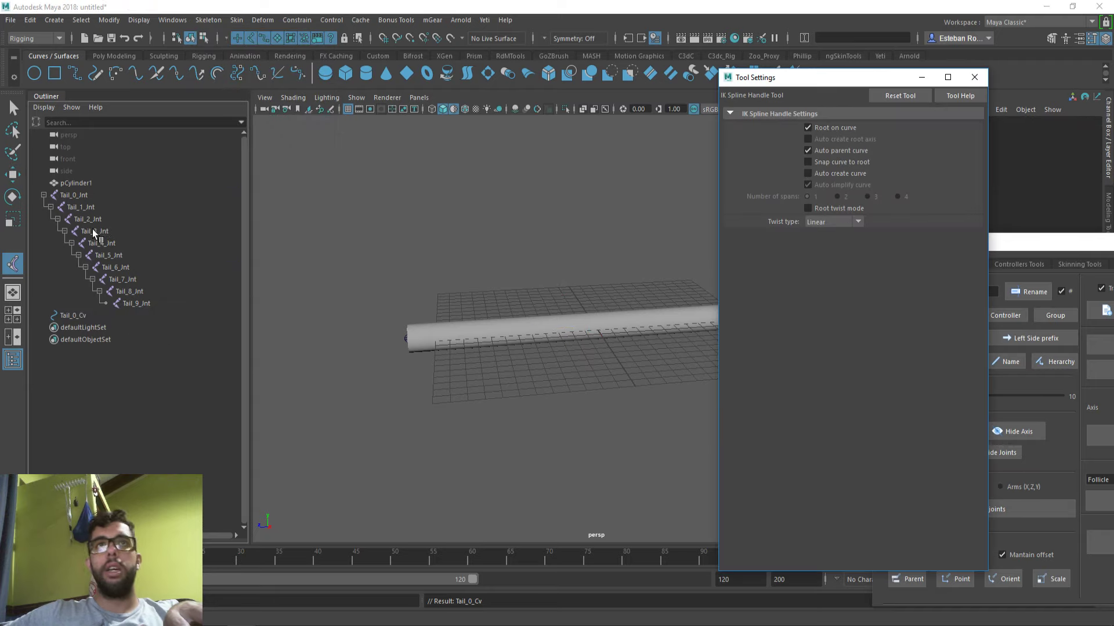
{"action": "left_click", "coordinate": [81, 195]}
{"action": "left_click", "coordinate": [145, 303]}
{"action": "left_click", "coordinate": [127, 316]}
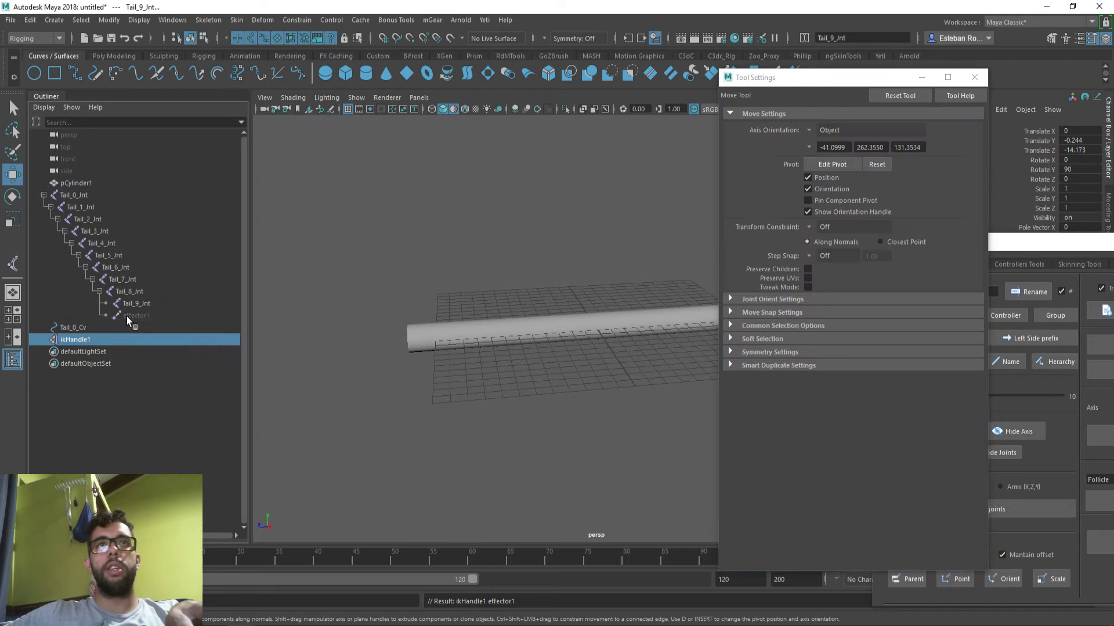
Step: Close the tool settings and rename the IK handle as Tail_0_IKSpline
{"action": "scroll", "coordinate": [554, 230], "scroll_direction": "down", "scroll_amount": 1}
{"action": "middle_click_drag", "start_coordinate": [554, 230], "coordinate": [488, 223], "text": "alt"}
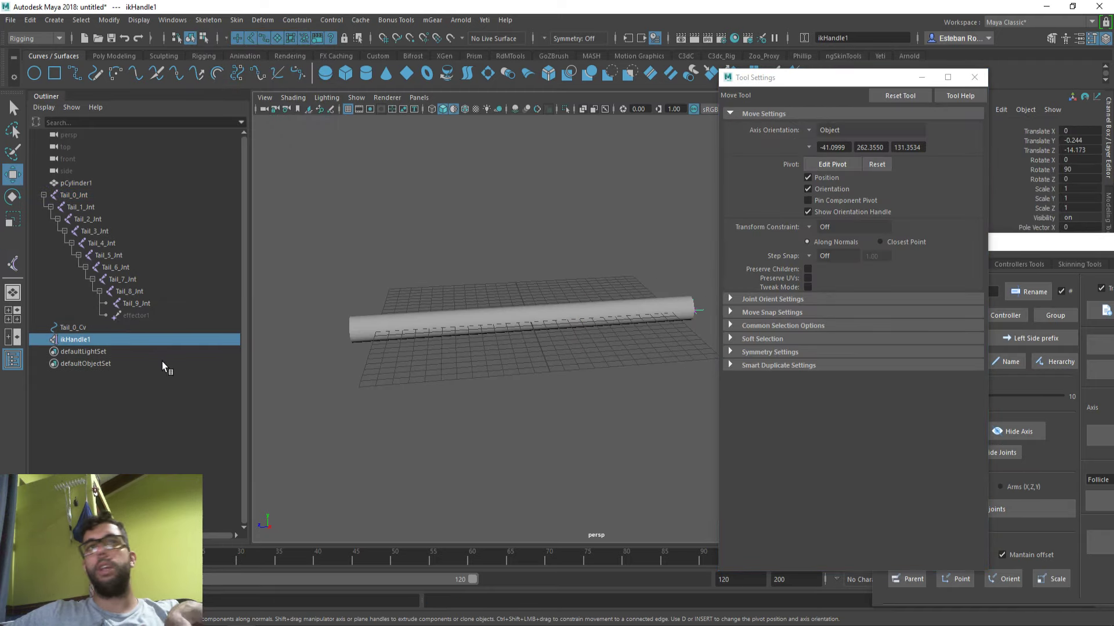
{"action": "left_click", "coordinate": [974, 77]}
{"action": "left_click", "coordinate": [1029, 291]}
{"action": "double_click", "coordinate": [157, 342]}
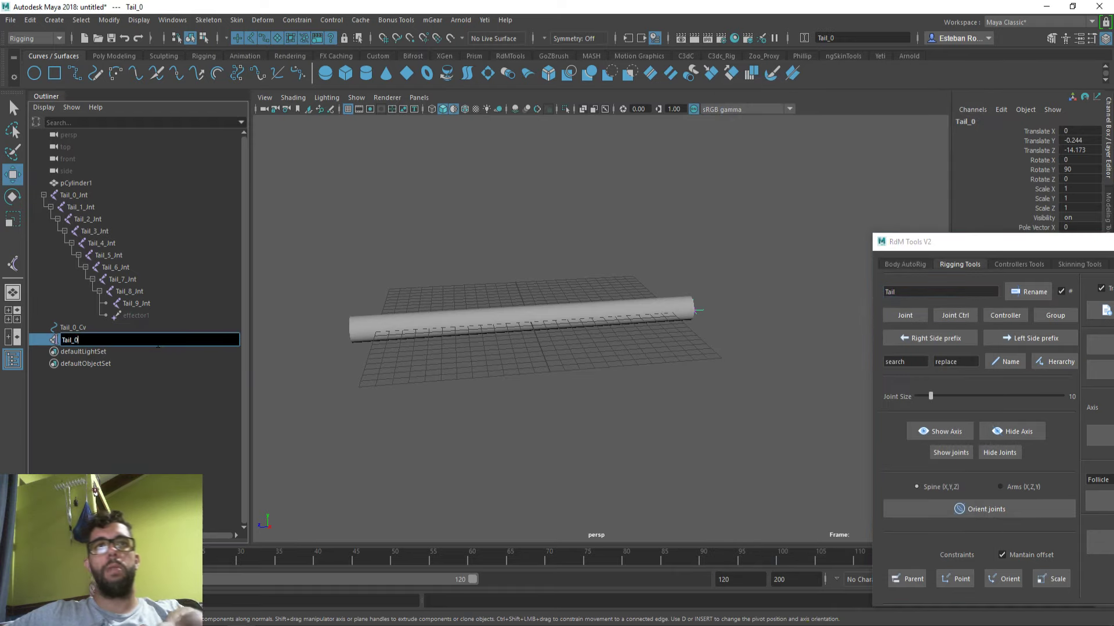
{"action": "type", "text": "_IKSpline"}
{"action": "key", "text": "Return"}
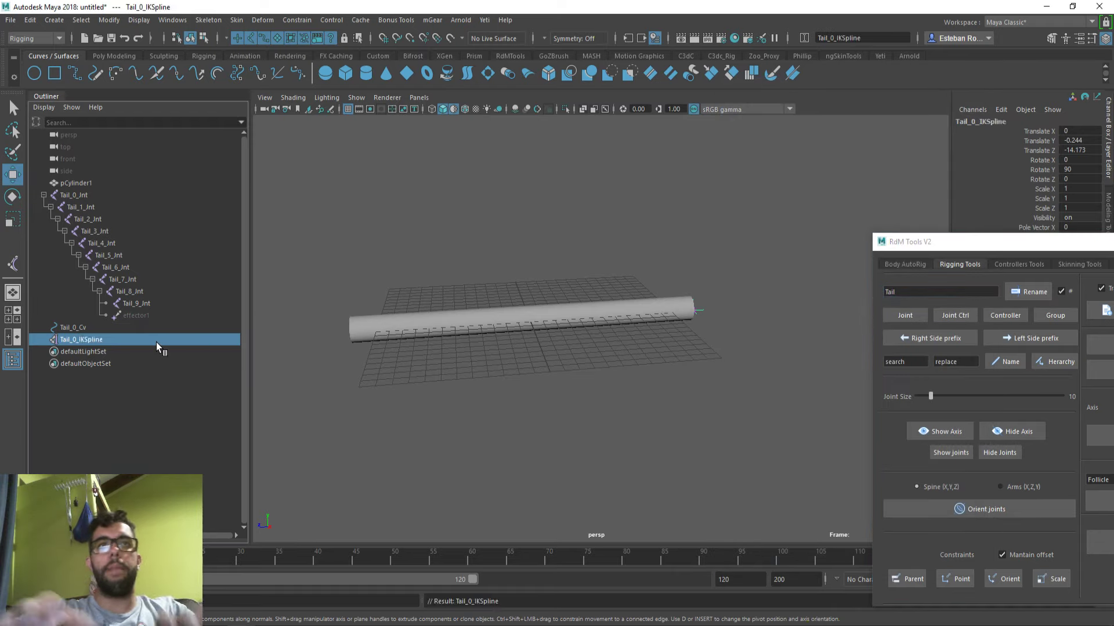
Step: Isolate the Tail_0_IKSpline handle in the perspective view
{"action": "left_click_drag", "start_coordinate": [617, 309], "coordinate": [569, 333], "text": "alt"}
{"action": "key", "text": "ctrl+1"}
{"action": "right_click_drag", "start_coordinate": [558, 318], "coordinate": [516, 325]}
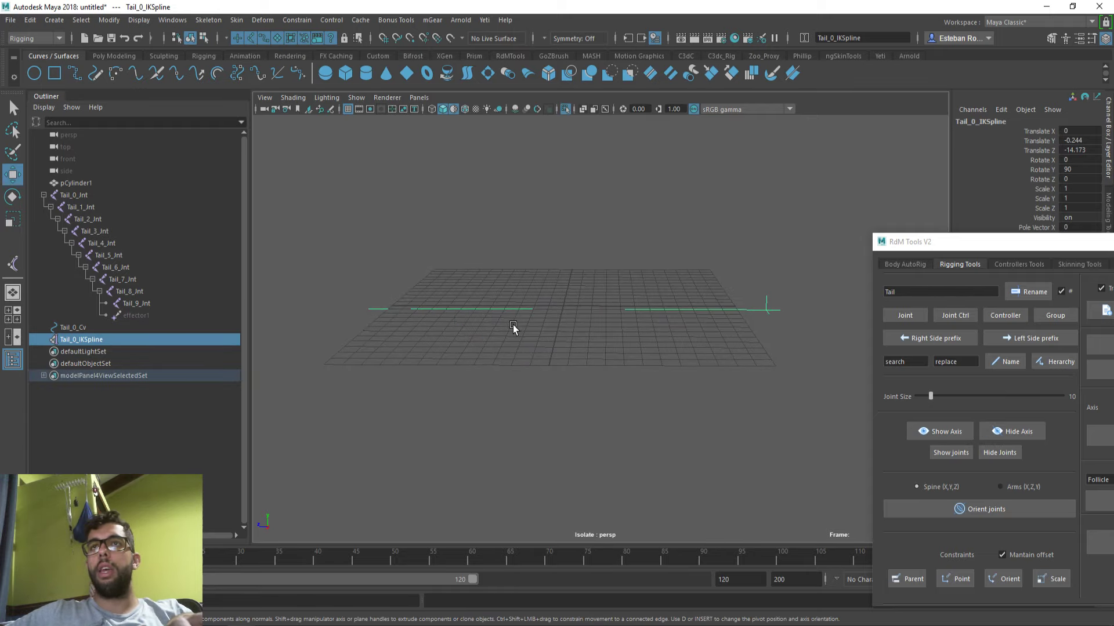
{"action": "mouse_move", "coordinate": [512, 326]}
{"action": "left_mouse_down", "text": "alt"}
{"action": "mouse_move", "coordinate": [482, 341]}
{"action": "mouse_move", "coordinate": [499, 301]}
{"action": "mouse_move", "coordinate": [514, 321]}
{"action": "mouse_move", "coordinate": [503, 348]}
{"action": "mouse_move", "coordinate": [505, 331]}
{"action": "left_mouse_up", "text": "alt"}
Step: Isolate the Tail_0_Cv curve, examine it on its own, and restore the full scene display
{"action": "left_click", "coordinate": [203, 38]}
{"action": "left_click", "coordinate": [94, 329]}
{"action": "key", "text": "ctrl+1"}
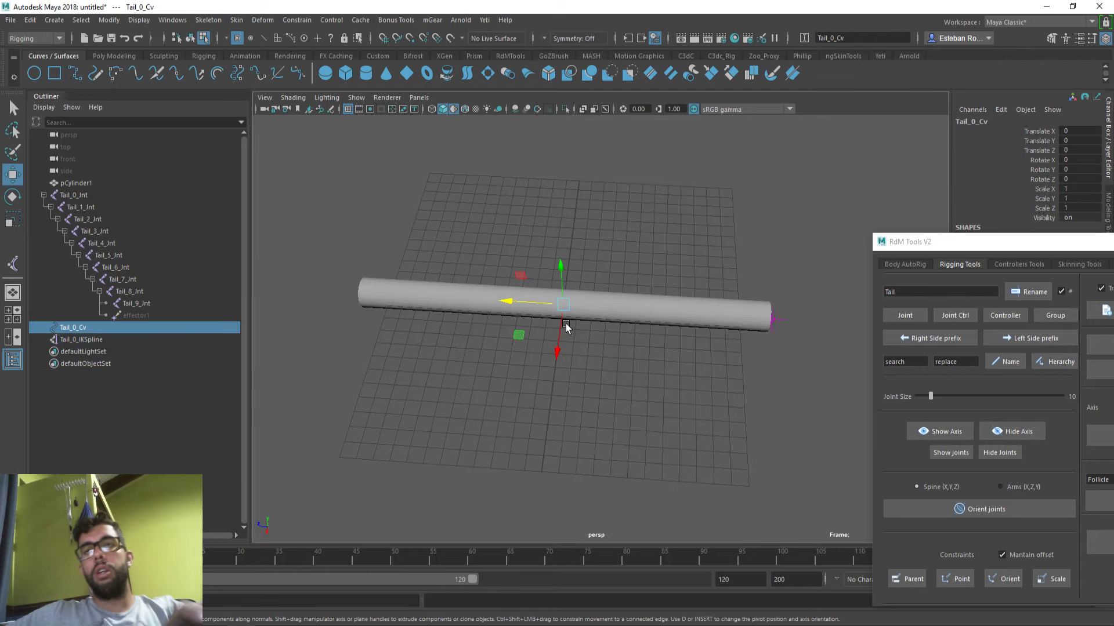
{"action": "key", "text": "ctrl+1"}
{"action": "right_click_drag", "start_coordinate": [579, 313], "coordinate": [485, 289]}
{"action": "left_click", "coordinate": [620, 307]}
{"action": "left_click_drag", "start_coordinate": [583, 302], "coordinate": [373, 297], "text": "alt"}
{"action": "key", "text": "ctrl+1"}
{"action": "middle_click_drag", "start_coordinate": [118, 319], "coordinate": [117, 329]}
{"action": "left_click", "coordinate": [119, 329]}
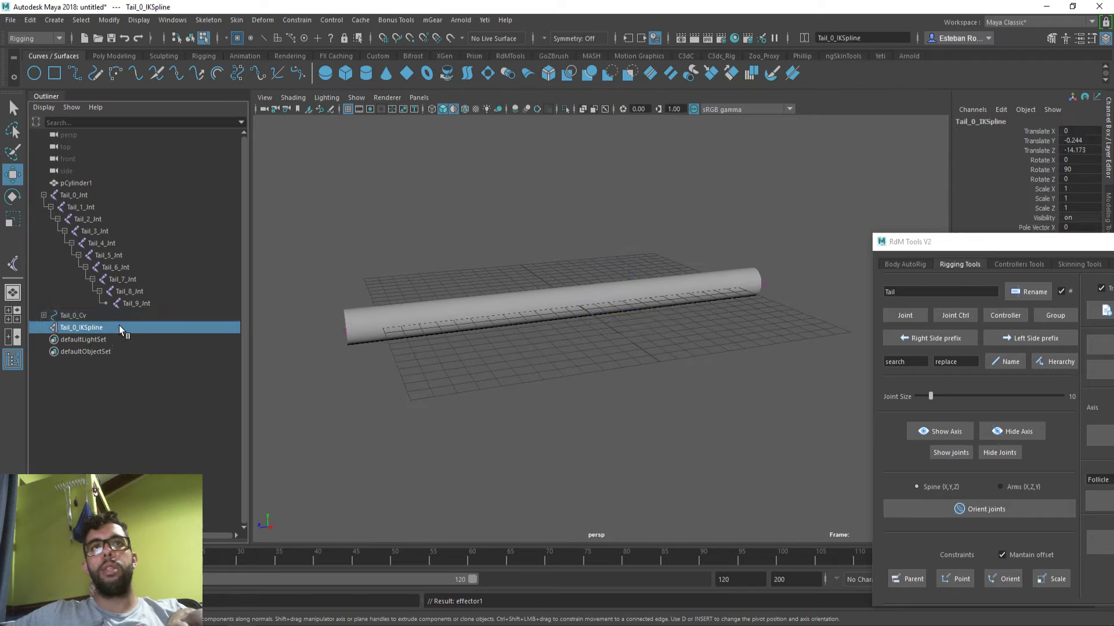
{"action": "key", "text": "ctrl+z"}
{"action": "key", "text": "ctrl+z"}
{"action": "left_click", "coordinate": [100, 336]}
{"action": "double_click", "coordinate": [98, 328]}
{"action": "left_click_drag", "start_coordinate": [273, 328], "coordinate": [218, 328], "text": "alt"}
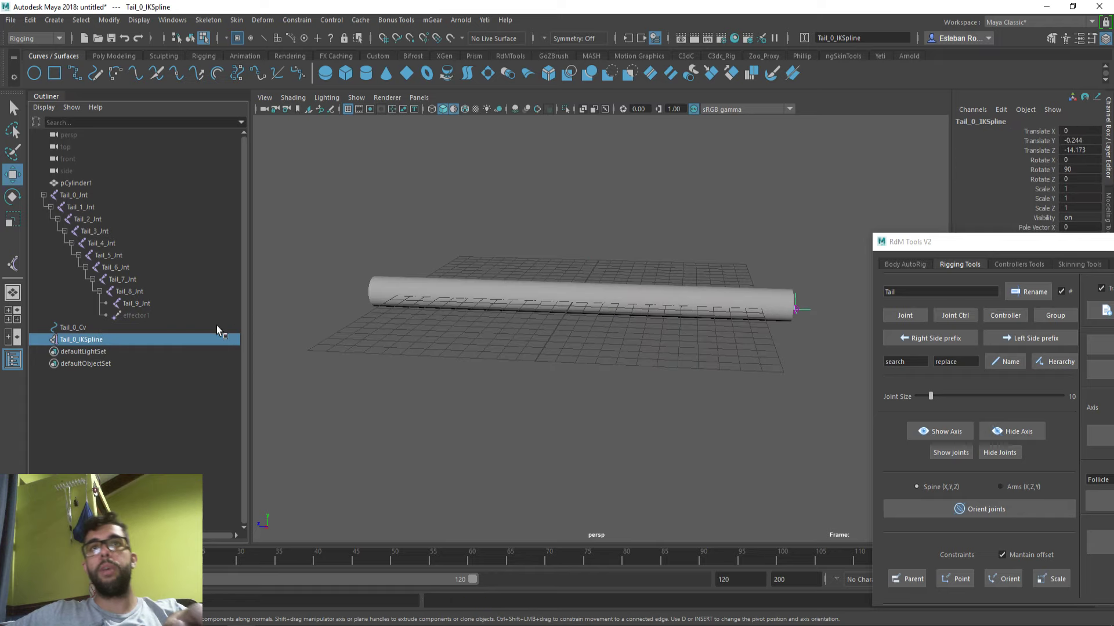
Step: Isolate the Tail_0_Cv curve with its control vertices displayed and select its first vertex
{"action": "left_click", "coordinate": [159, 328]}
{"action": "left_click_drag", "start_coordinate": [410, 339], "coordinate": [435, 338], "text": "alt"}
{"action": "key", "text": "ctrl+1"}
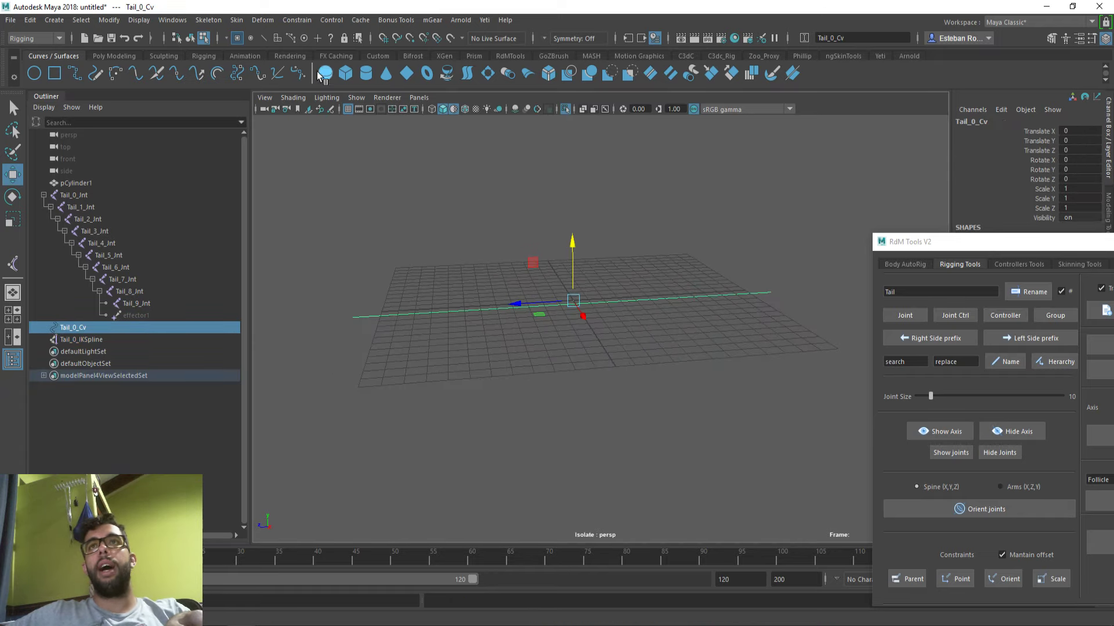
{"action": "left_click", "coordinate": [206, 41]}
{"action": "left_click_drag", "start_coordinate": [349, 308], "coordinate": [370, 341], "text": "alt"}
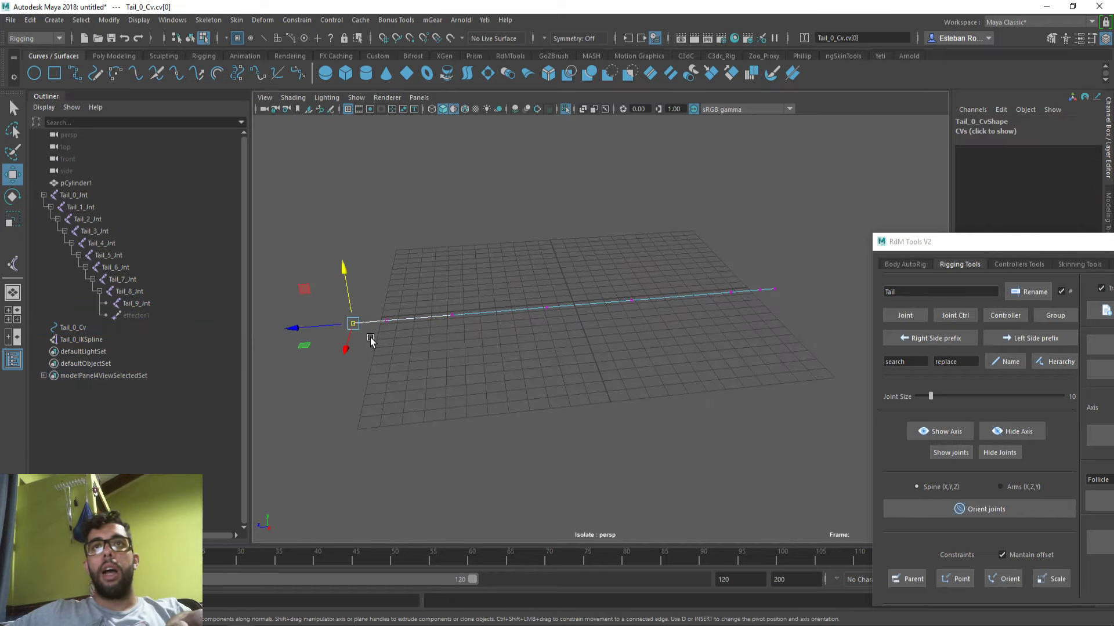
Step: Examine the remaining control vertices one by one along Tail_0_Cv up to its far end, and leave isolation
{"action": "middle_click_drag", "start_coordinate": [370, 207], "coordinate": [390, 191], "text": "alt"}
{"action": "left_click_drag", "start_coordinate": [455, 285], "coordinate": [487, 310]}
{"action": "left_click_drag", "start_coordinate": [548, 280], "coordinate": [577, 313]}
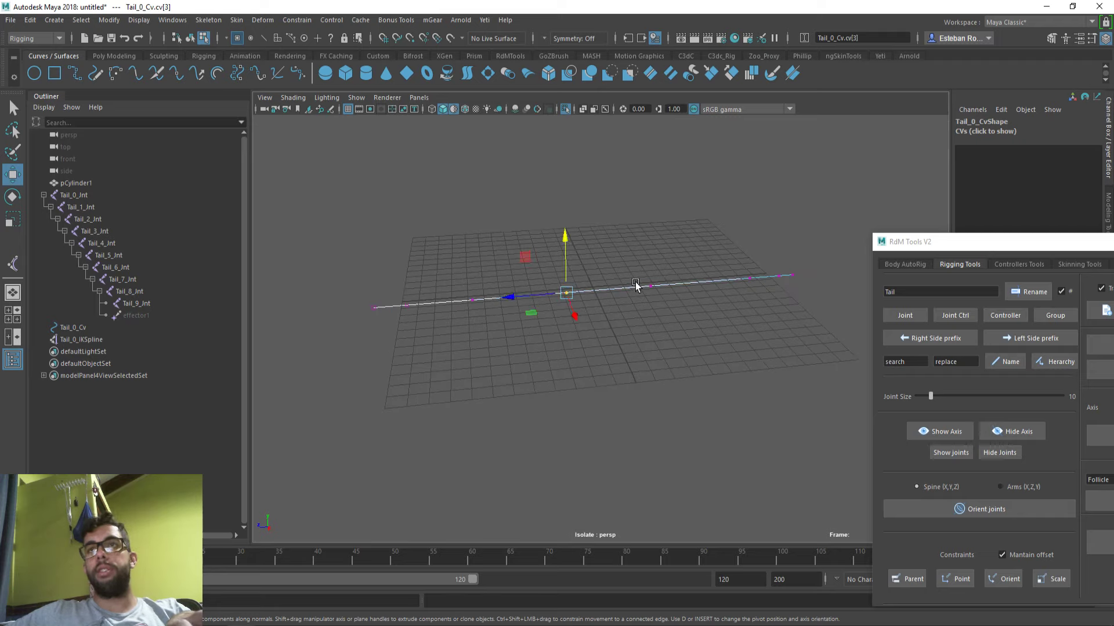
{"action": "left_click_drag", "start_coordinate": [634, 277], "coordinate": [664, 297]}
{"action": "mouse_move", "coordinate": [744, 267]}
{"action": "left_mouse_down"}
{"action": "mouse_move", "coordinate": [757, 289]}
{"action": "mouse_move", "coordinate": [795, 280]}
{"action": "left_mouse_up"}
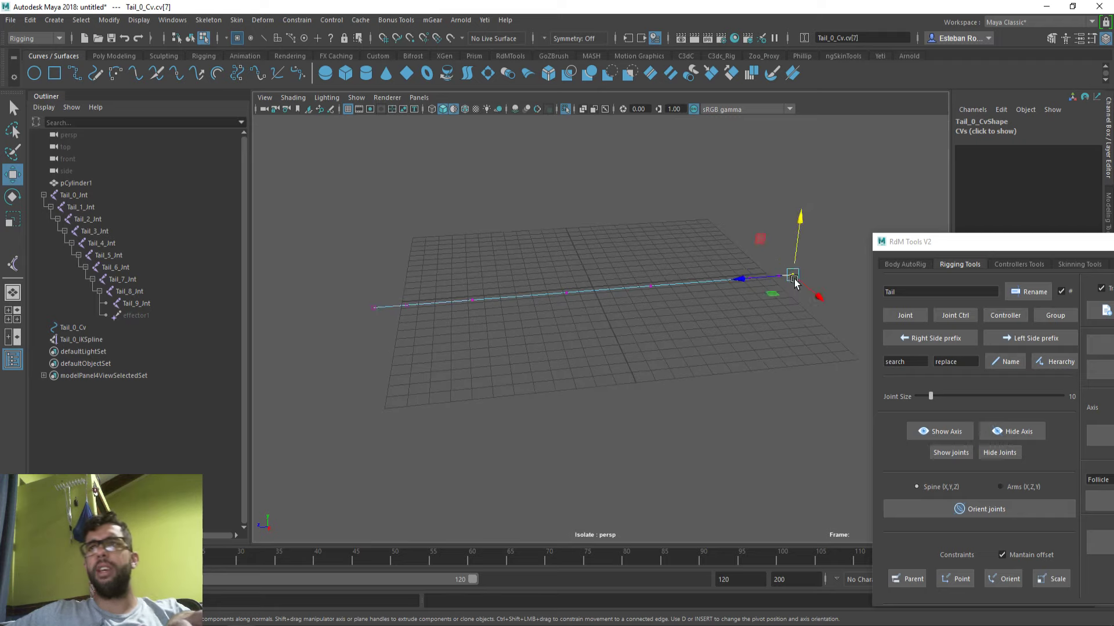
{"action": "middle_click_drag", "start_coordinate": [656, 259], "coordinate": [673, 258], "text": "alt"}
{"action": "left_click_drag", "start_coordinate": [674, 259], "coordinate": [654, 251], "text": "alt"}
{"action": "middle_click_drag", "start_coordinate": [653, 251], "coordinate": [590, 277], "text": "alt"}
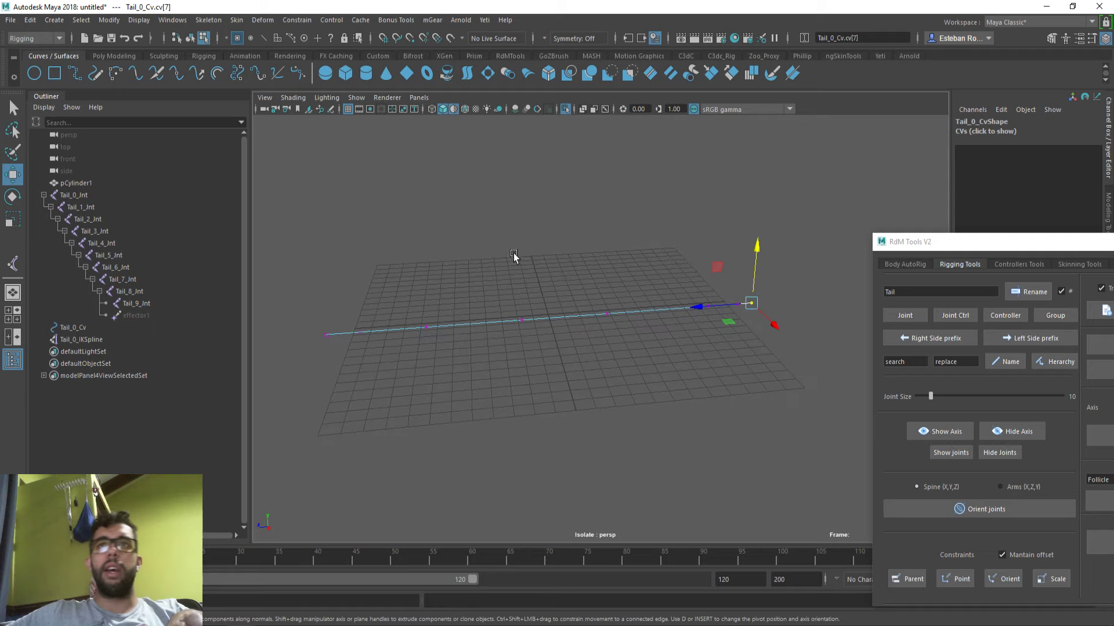
{"action": "mouse_move", "coordinate": [500, 293]}
{"action": "left_mouse_down", "text": "alt"}
{"action": "mouse_move", "coordinate": [531, 281]}
{"action": "mouse_move", "coordinate": [504, 308]}
{"action": "mouse_move", "coordinate": [493, 302]}
{"action": "left_mouse_up", "text": "alt"}
{"action": "key", "text": "ctrl+1"}
Step: Duplicate the Tail_0_Jnt chain and unparent all joints of the copy so each one stands alone
{"action": "left_click", "coordinate": [113, 194]}
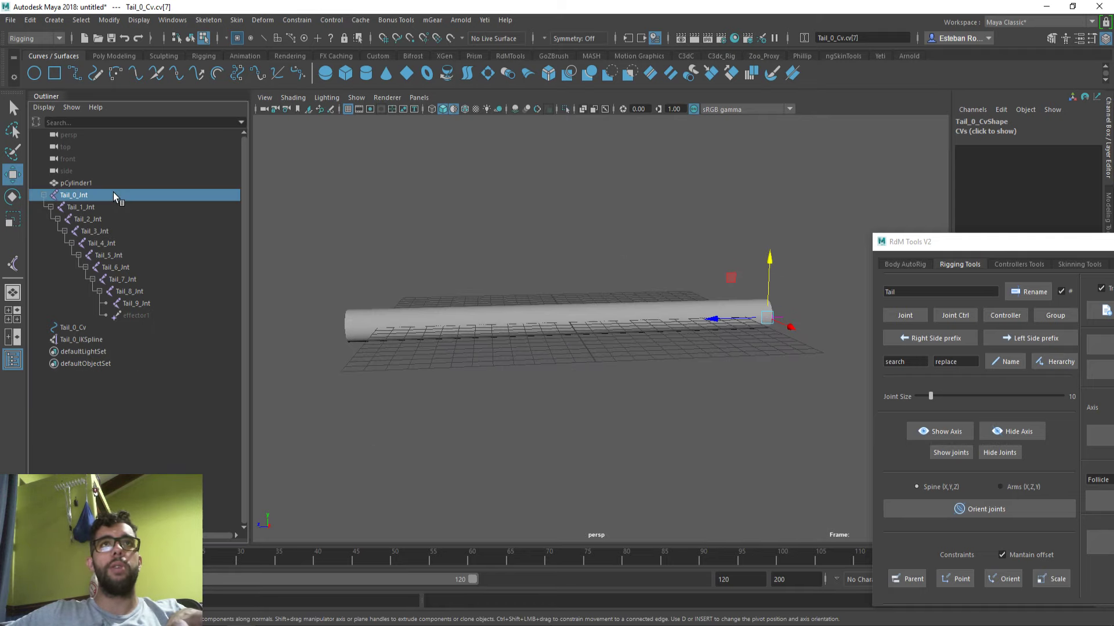
{"action": "key", "text": "ctrl+d"}
{"action": "key", "text": "shift+p"}
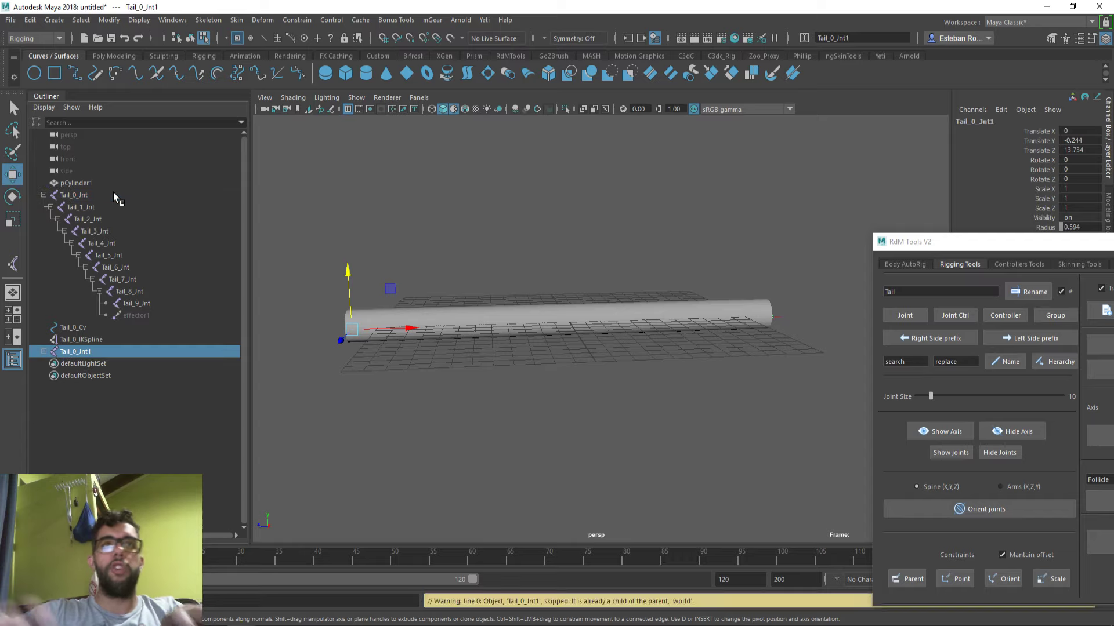
{"action": "left_click", "coordinate": [43, 351], "text": "shift"}
{"action": "left_click", "coordinate": [162, 462], "text": "shift"}
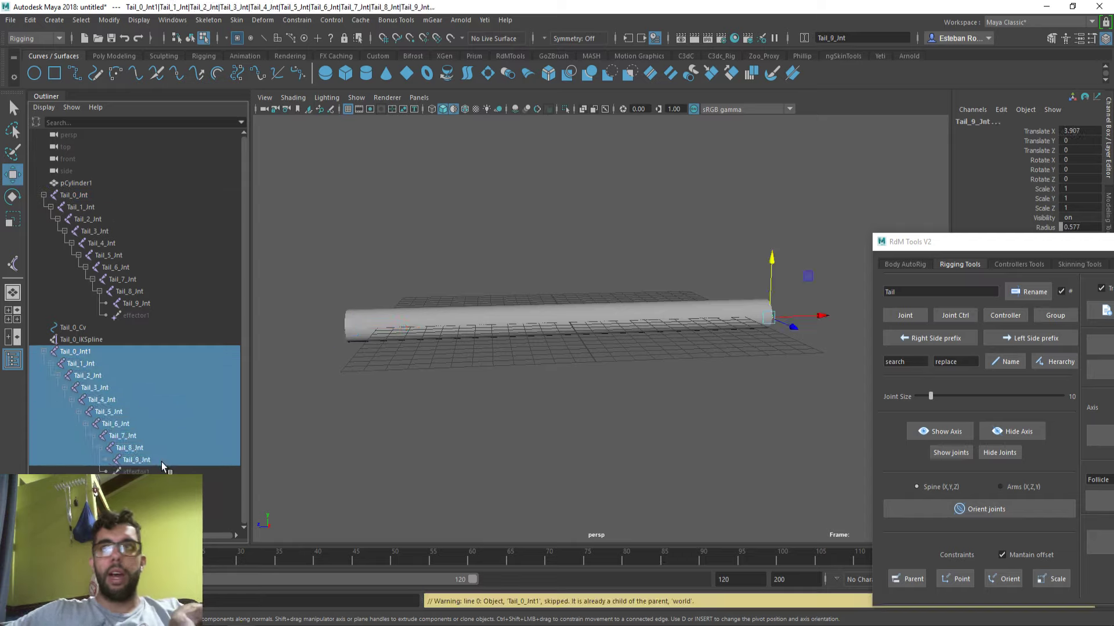
{"action": "key", "text": "shift+p"}
Step: Delete the duplicated effector left under the loose Tail_8_Jnt copy
{"action": "left_click", "coordinate": [123, 363]}
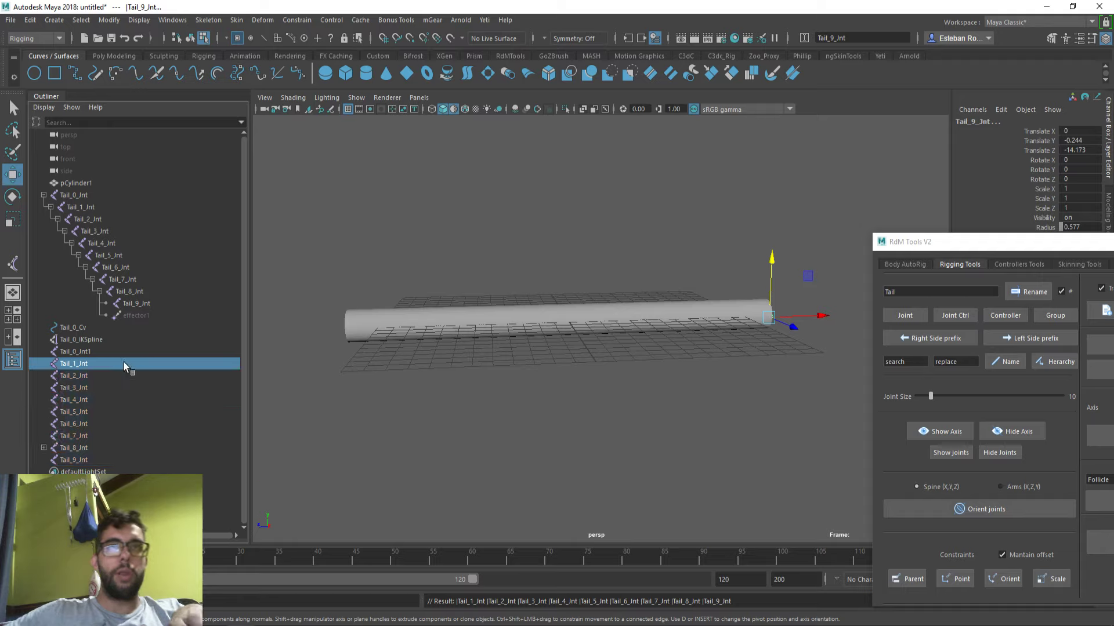
{"action": "left_click", "coordinate": [112, 376]}
{"action": "left_click", "coordinate": [45, 448]}
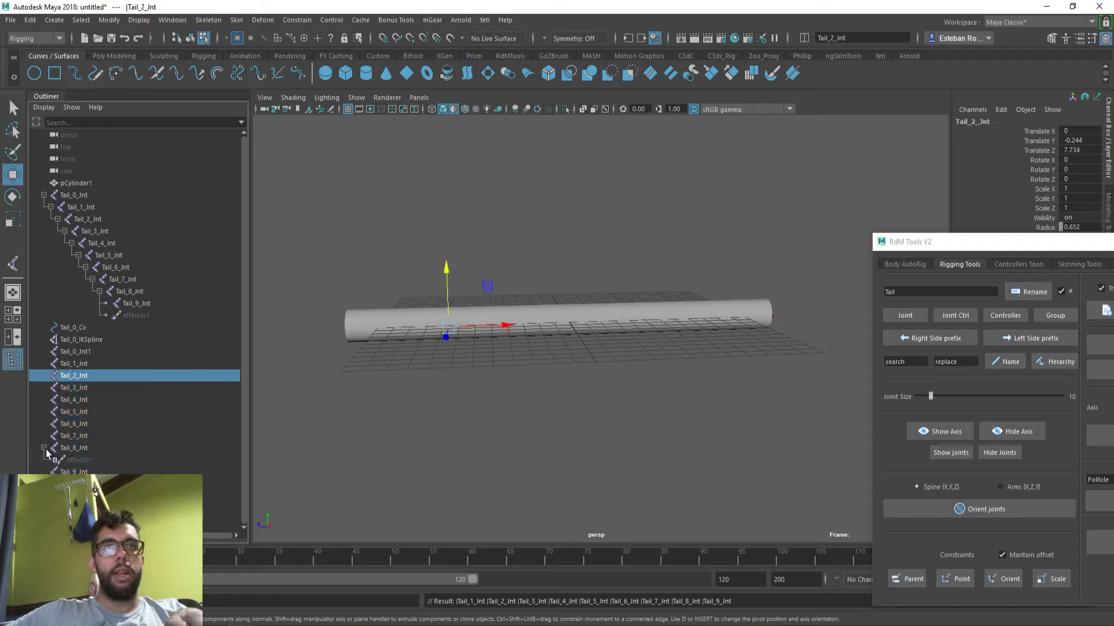
{"action": "left_click", "coordinate": [103, 459]}
{"action": "key", "text": "Delete"}
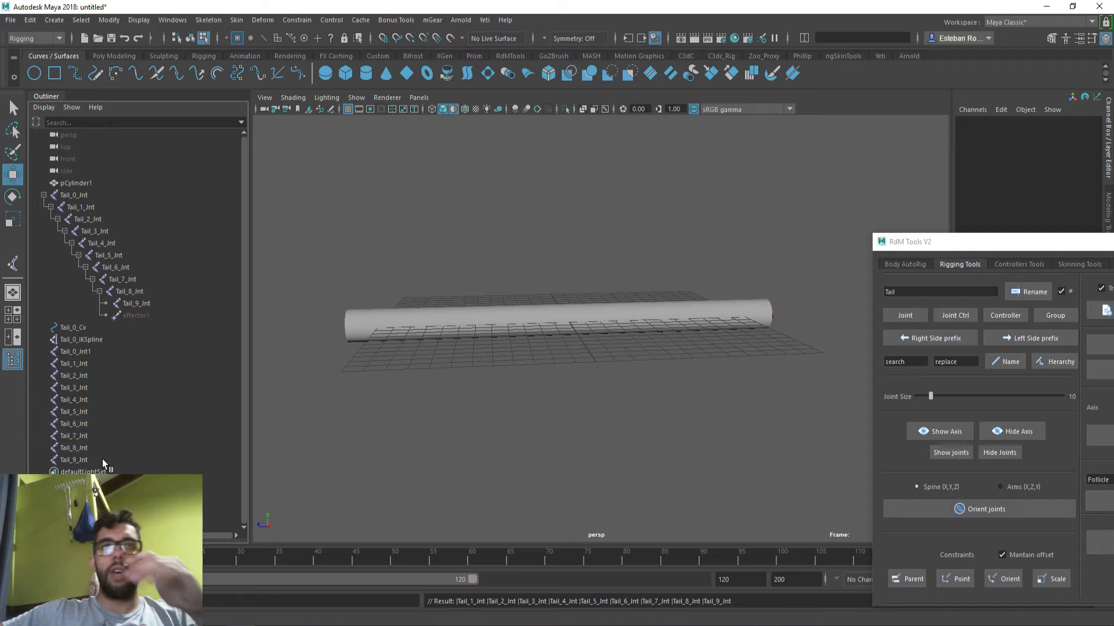
Step: Delete the loose copies of Tail_1_Jnt, Tail_3_Jnt, Tail_5_Jnt and Tail_7_Jnt, keeping the Tail_9_Jnt copy
{"action": "left_click", "coordinate": [104, 352]}
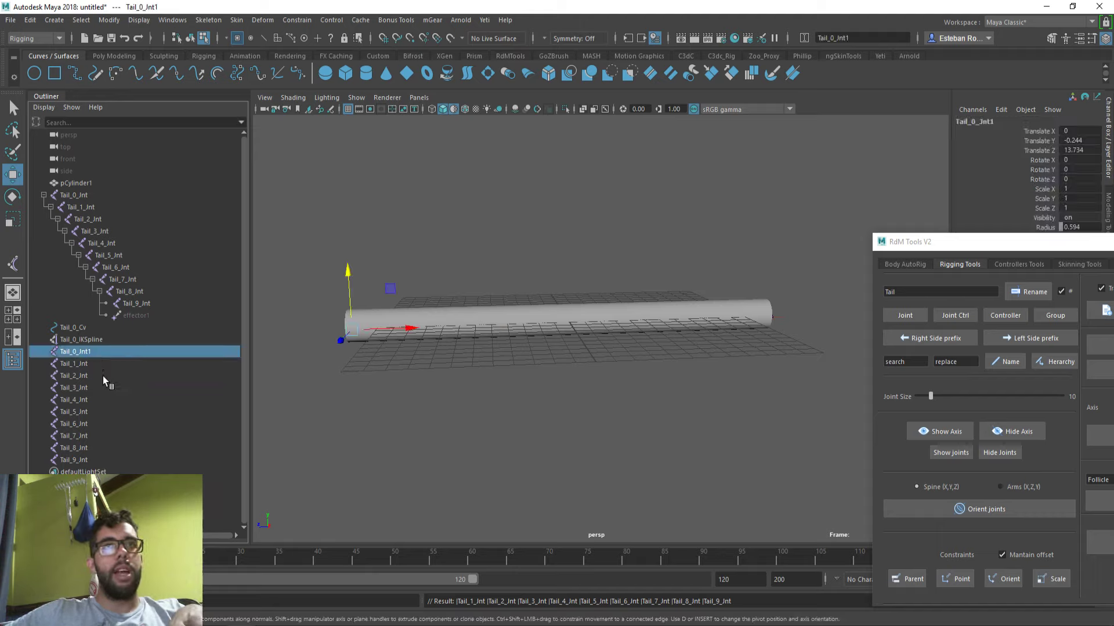
{"action": "left_click", "coordinate": [97, 376], "text": "ctrl"}
{"action": "left_click", "coordinate": [88, 401], "text": "ctrl"}
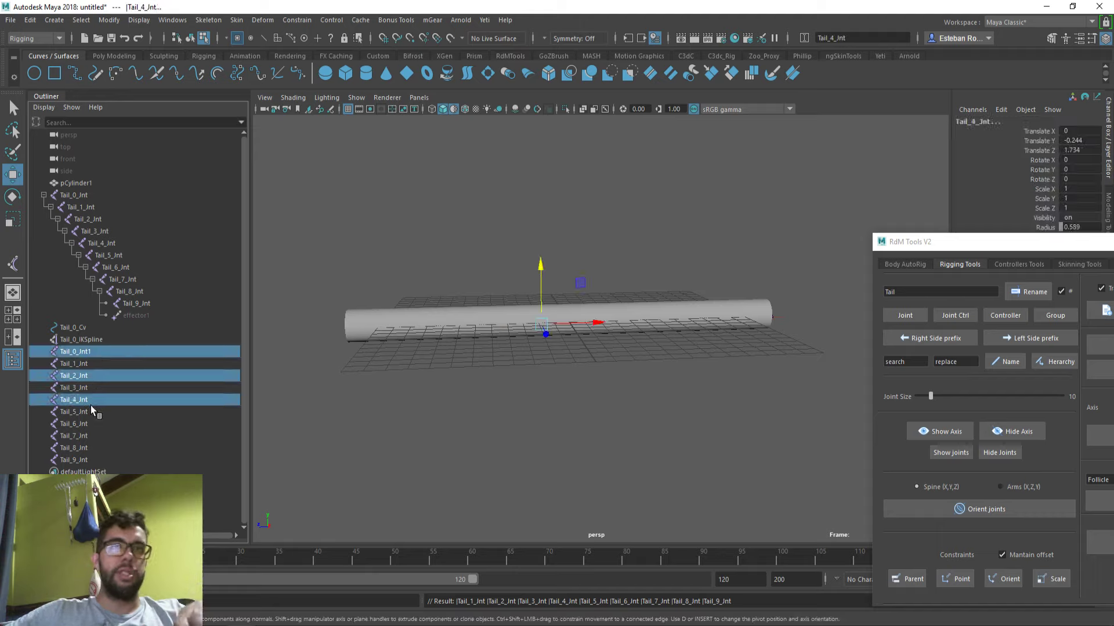
{"action": "left_click", "coordinate": [87, 363]}
{"action": "left_click", "coordinate": [90, 388], "text": "ctrl"}
{"action": "left_click", "coordinate": [87, 412], "text": "ctrl"}
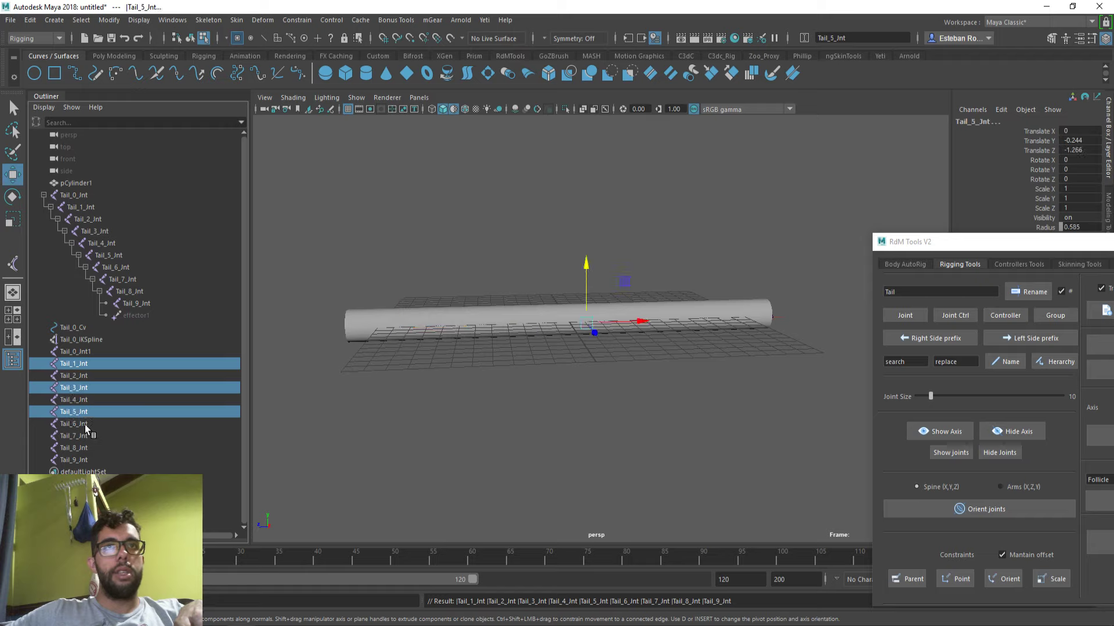
{"action": "left_click", "coordinate": [86, 435], "text": "ctrl"}
{"action": "left_click", "coordinate": [83, 461], "text": "ctrl"}
{"action": "key", "text": "Delete"}
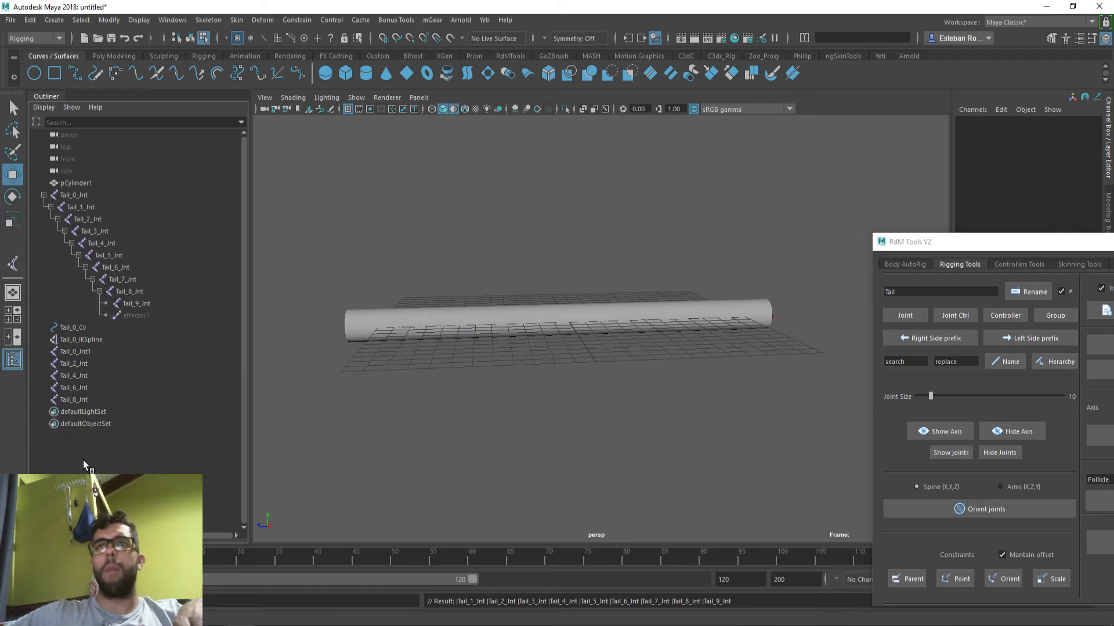
{"action": "key", "text": "ctrl+z"}
{"action": "left_click", "coordinate": [100, 460], "text": "ctrl"}
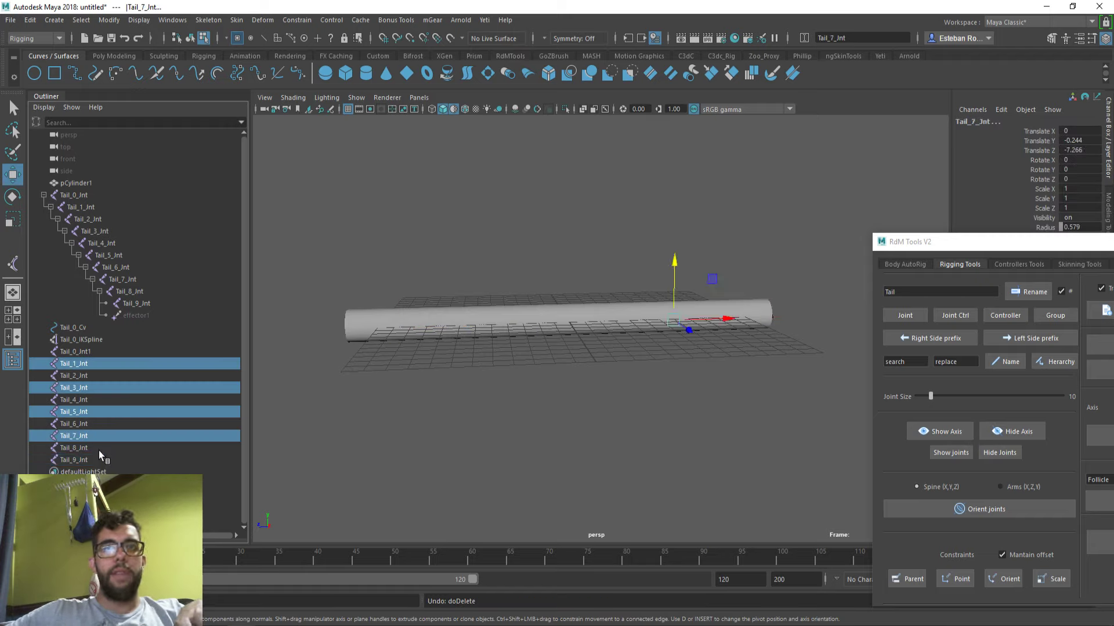
{"action": "key", "text": "Delete"}
Step: Rename the six loose joints in sequence as Tail_0_JntCtrl through Tail_5_JntCtrl
{"action": "left_click_drag", "start_coordinate": [100, 351], "coordinate": [197, 409]}
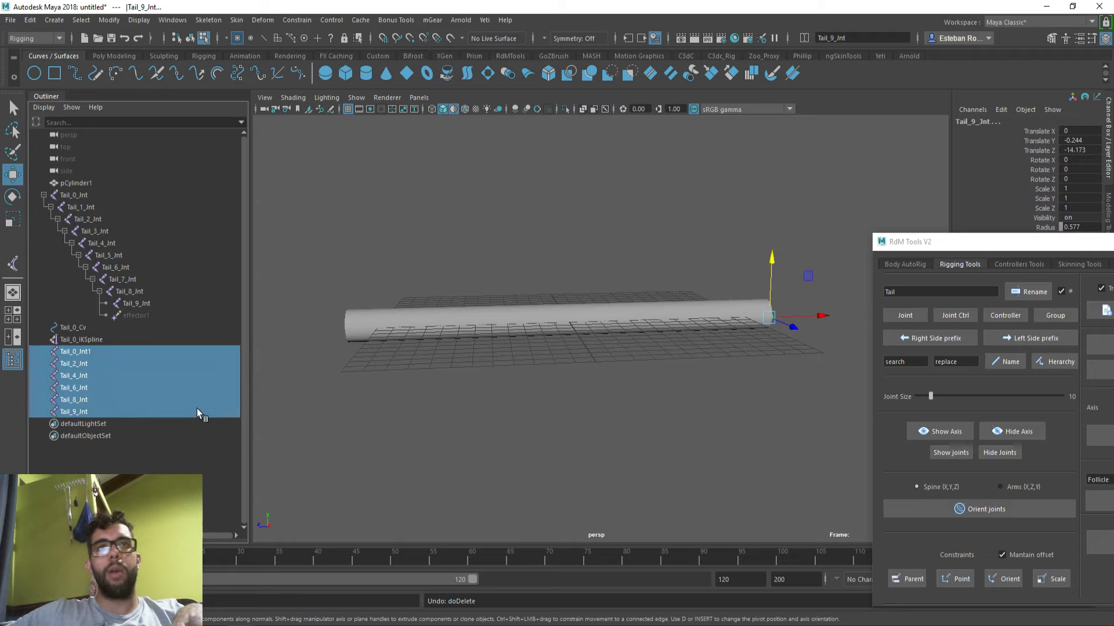
{"action": "left_click_drag", "start_coordinate": [597, 192], "coordinate": [568, 241], "text": "alt"}
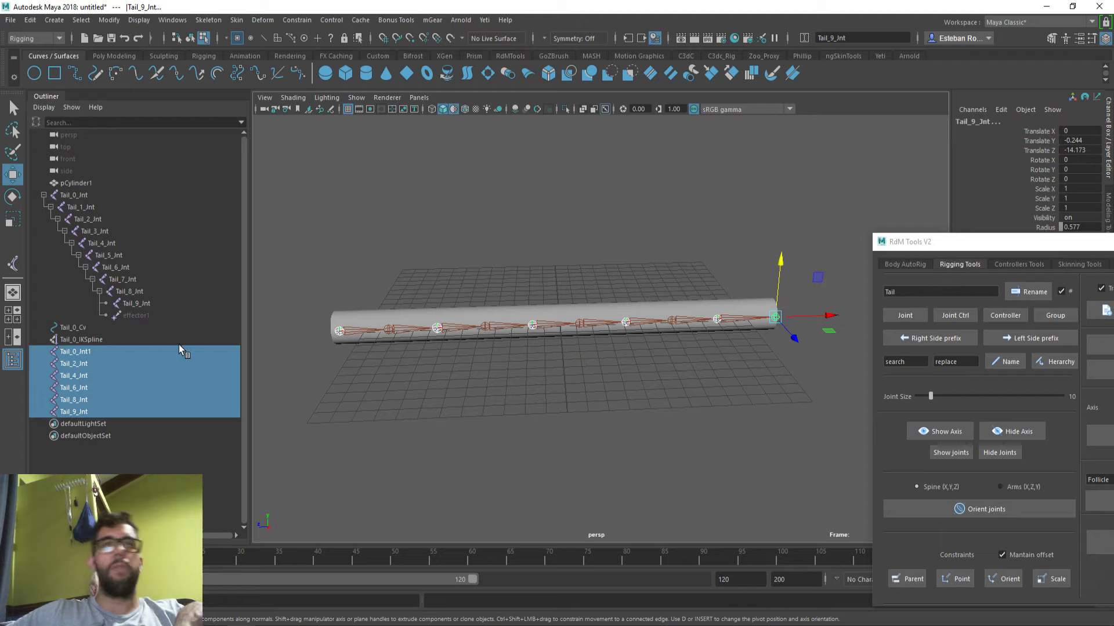
{"action": "left_click", "coordinate": [1028, 293]}
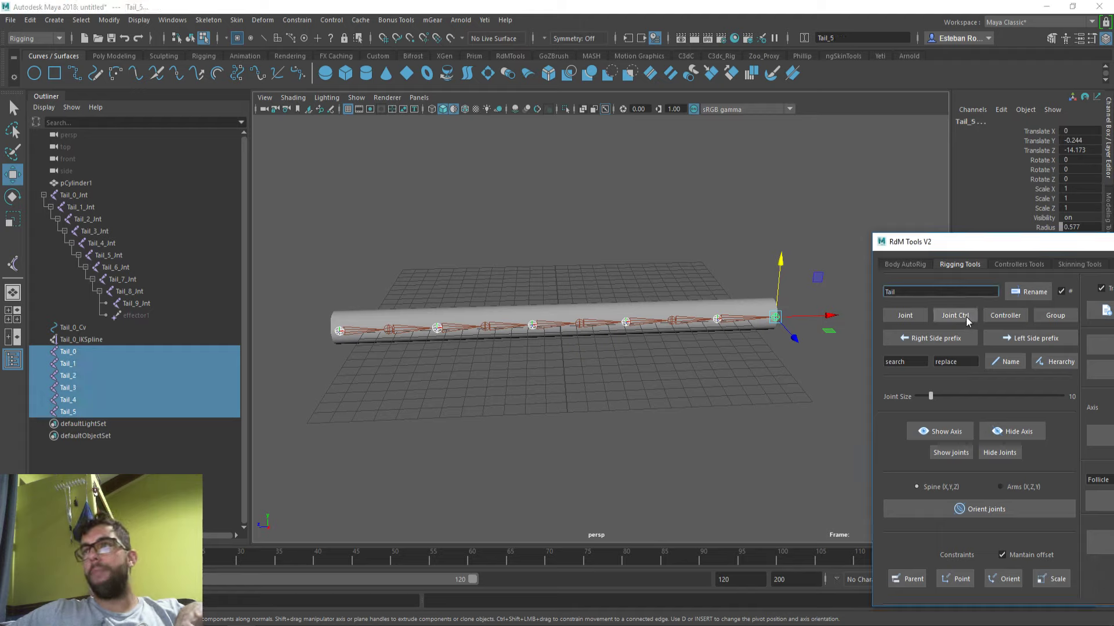
{"action": "left_click", "coordinate": [965, 317]}
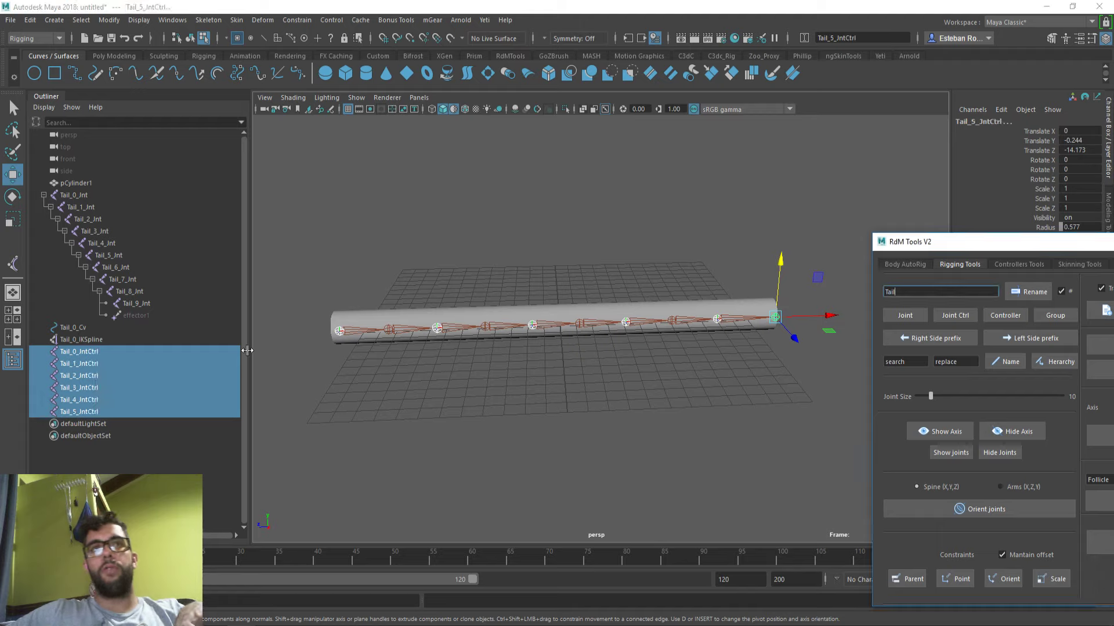
Step: Parent the six control joints into one chain running from Tail_0_JntCtrl down to Tail_5_JntCtrl
{"action": "left_click", "coordinate": [81, 401]}
{"action": "middle_click_drag", "start_coordinate": [81, 400], "coordinate": [85, 354]}
{"action": "left_click", "coordinate": [88, 388]}
{"action": "left_click", "coordinate": [93, 377]}
{"action": "left_click", "coordinate": [95, 364]}
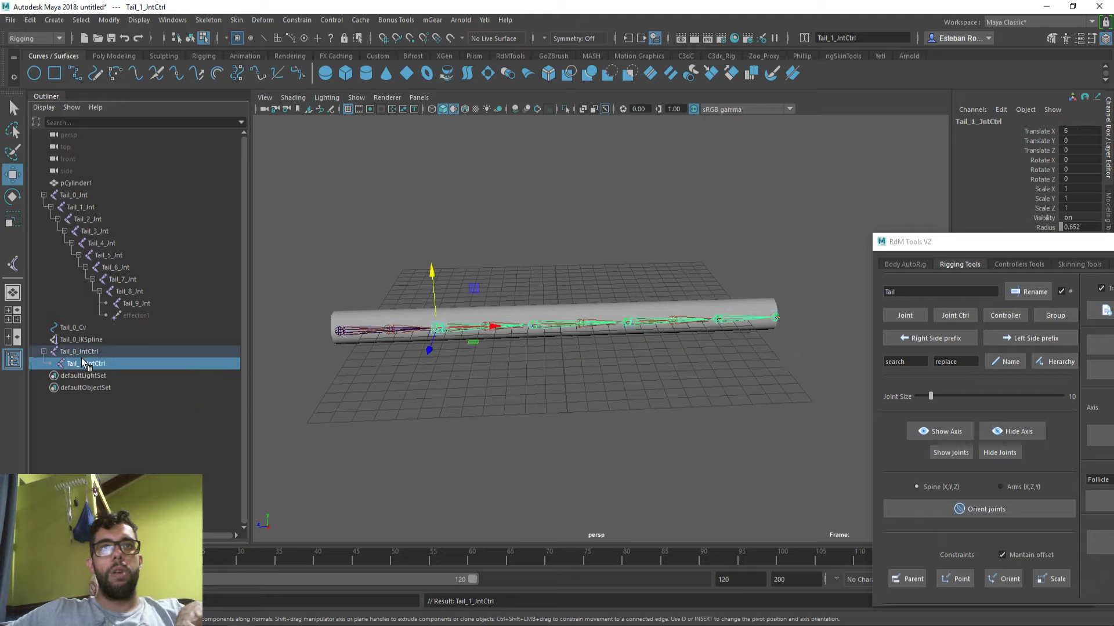
{"action": "left_click", "coordinate": [50, 363], "text": "shift"}
{"action": "left_click_drag", "start_coordinate": [93, 352], "coordinate": [168, 412]}
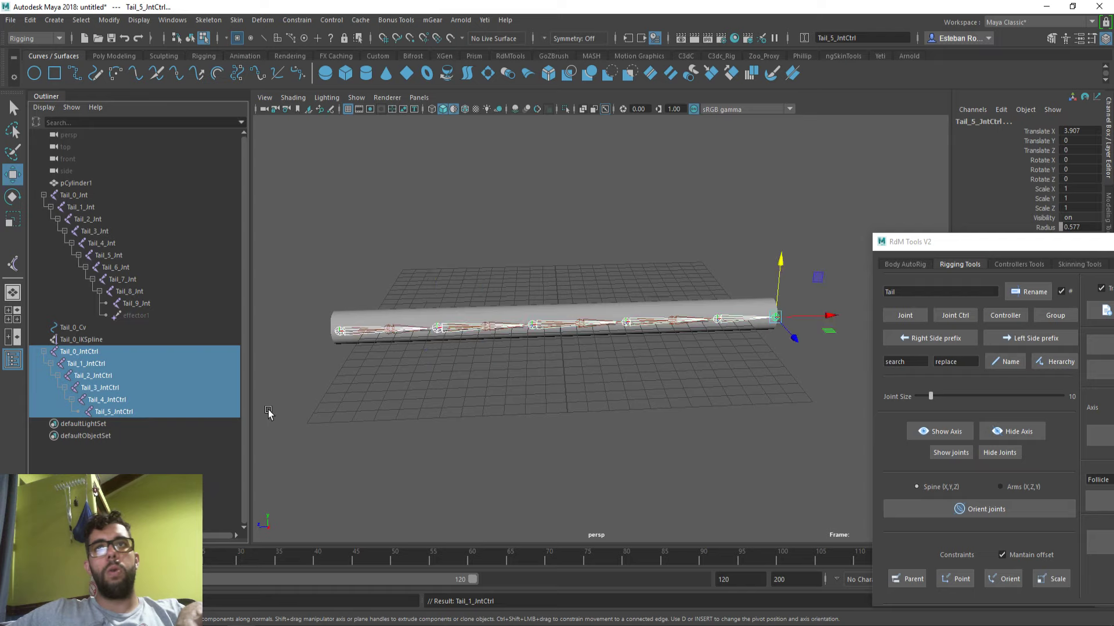
{"action": "left_click_drag", "start_coordinate": [406, 400], "coordinate": [422, 390], "text": "alt"}
{"action": "left_click", "coordinate": [126, 388]}
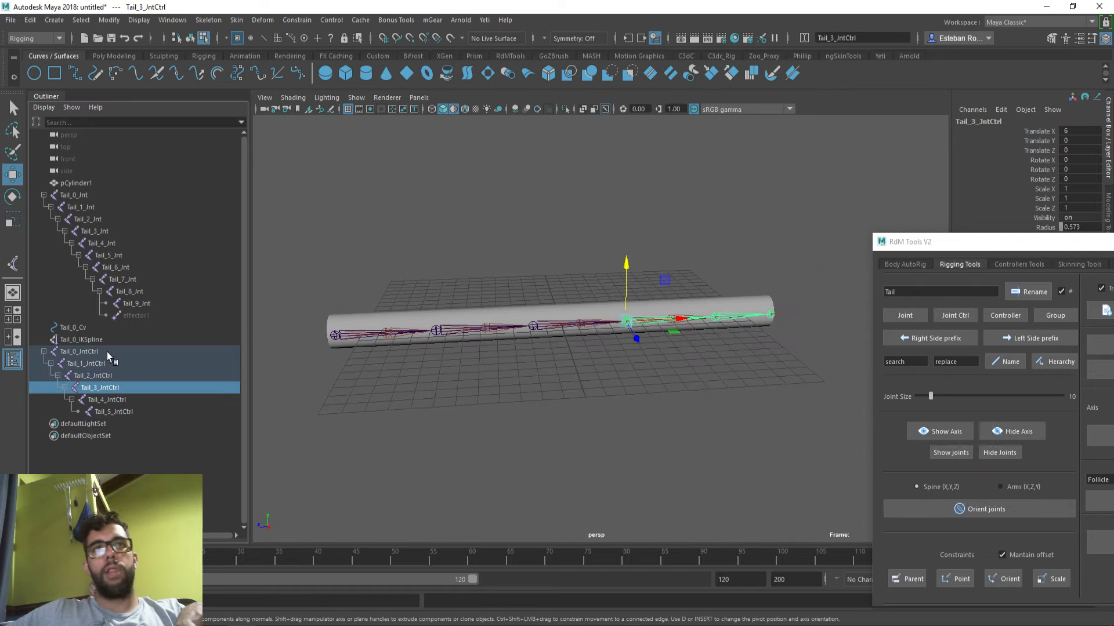
Step: Bind the Tail_0_Cv curve to the Tail_0_JntCtrl control joint chain with Bind Skin
{"action": "left_click_drag", "start_coordinate": [107, 352], "coordinate": [127, 411]}
{"action": "left_click", "coordinate": [91, 318], "text": "ctrl"}
{"action": "key", "text": "p"}
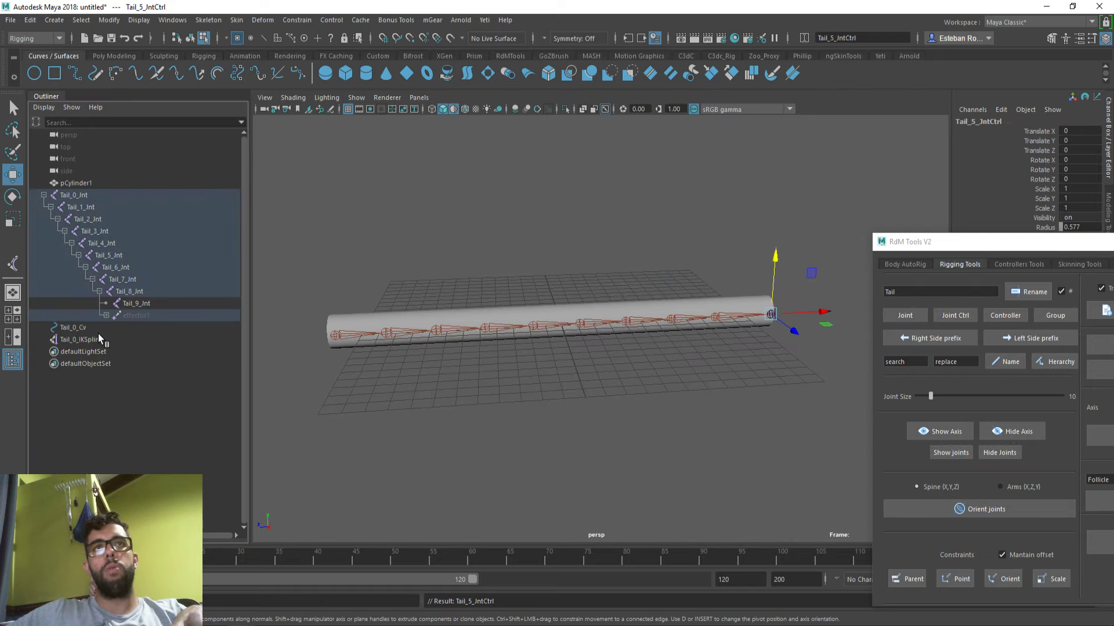
{"action": "key", "text": "ctrl+z"}
{"action": "left_click", "coordinate": [116, 328], "text": "ctrl"}
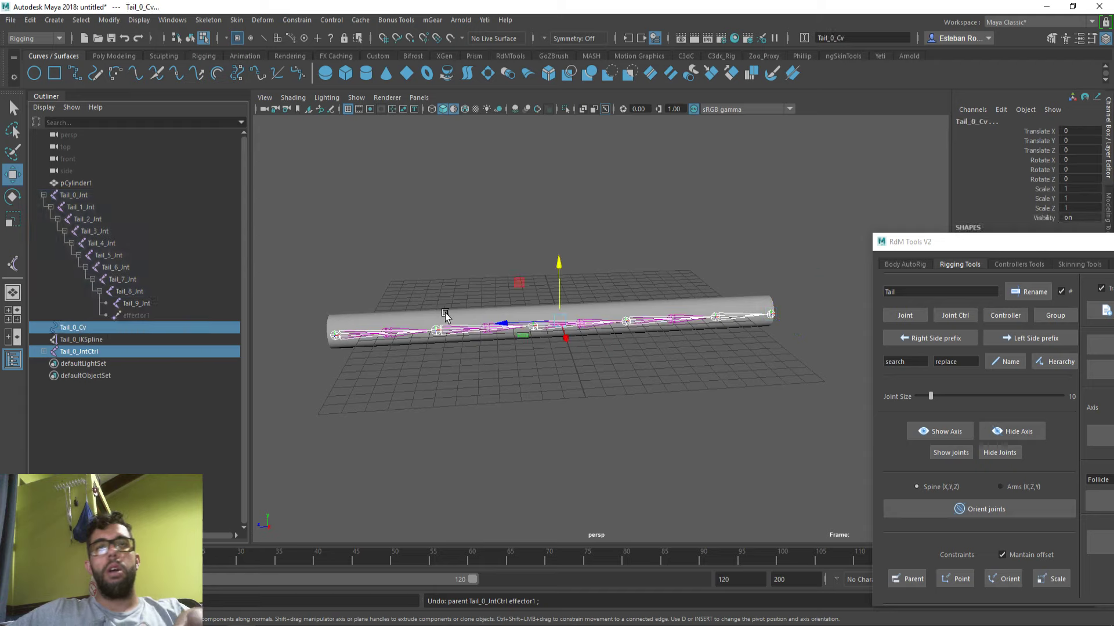
{"action": "key", "text": "space"}
{"action": "left_click", "coordinate": [410, 359]}
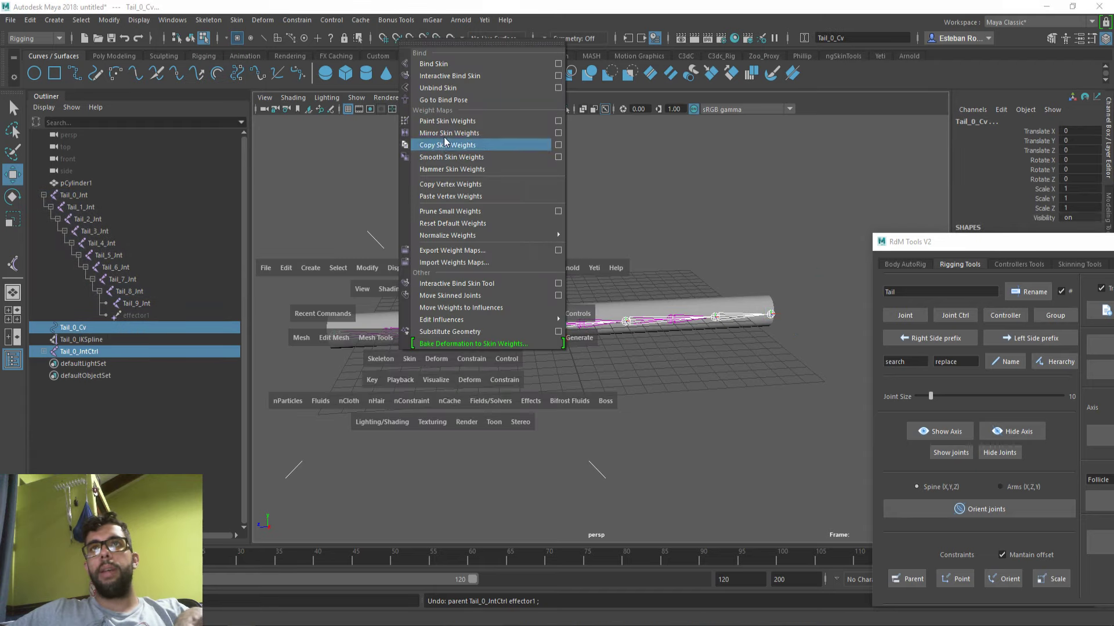
{"action": "left_click", "coordinate": [459, 63]}
Step: Uncover the channel list and show the attributes of the new skin cluster
{"action": "left_click_drag", "start_coordinate": [938, 241], "coordinate": [926, 327]}
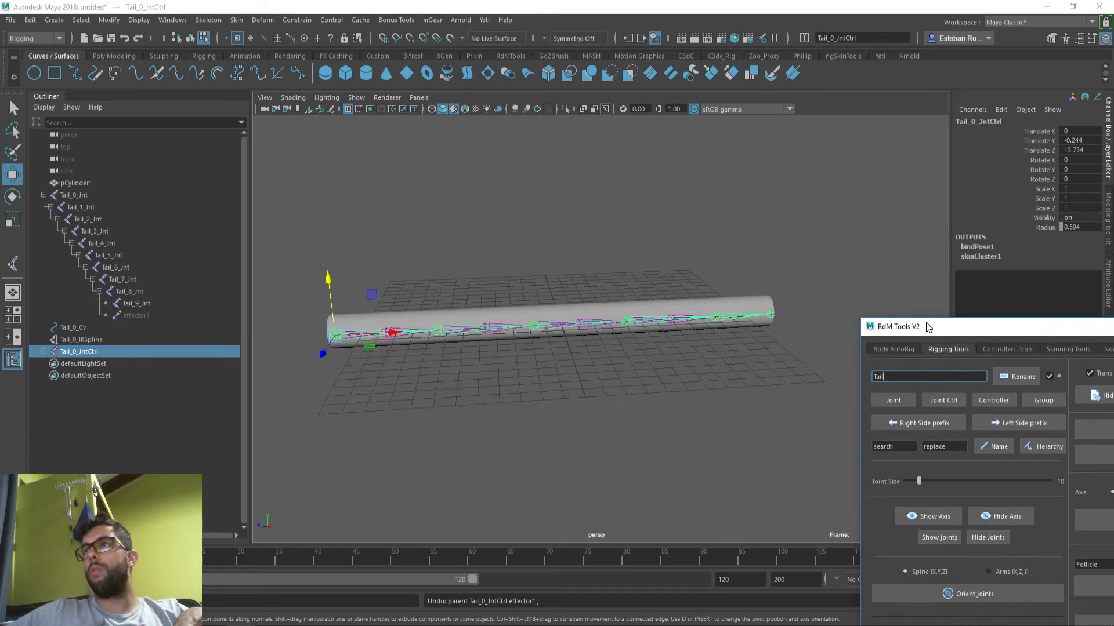
{"action": "left_click", "coordinate": [997, 256]}
{"action": "middle_click_drag", "start_coordinate": [743, 273], "coordinate": [737, 258], "text": "alt"}
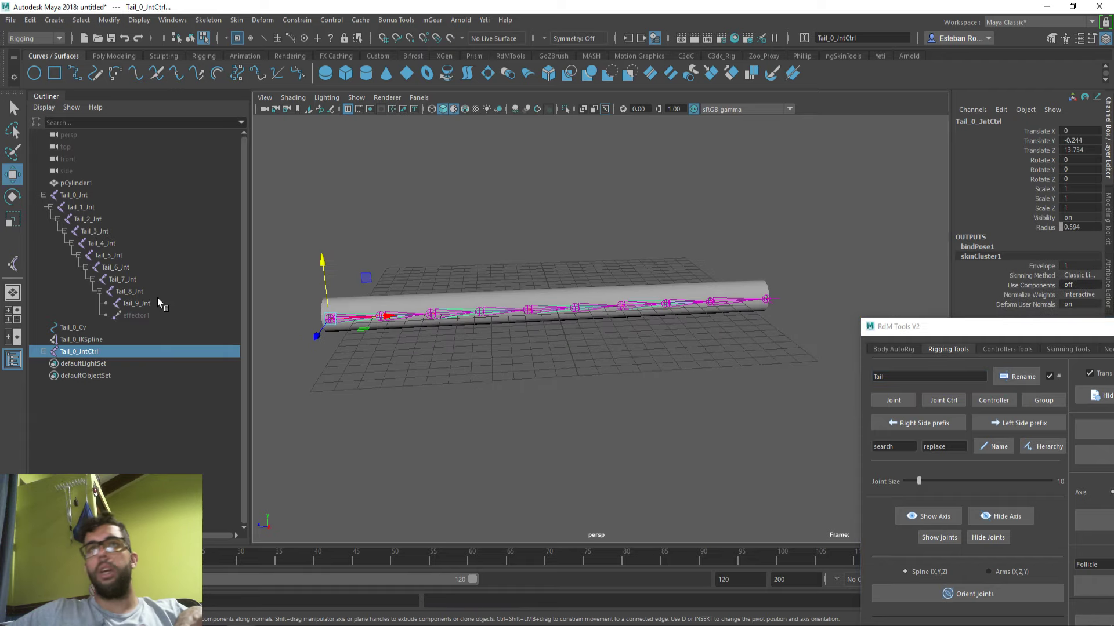
Step: Test the tail deformation by lowering Tail_1_JntCtrl to about -5.025 in Translate Y, and undo the move
{"action": "left_click", "coordinate": [44, 352]}
{"action": "left_click", "coordinate": [116, 363]}
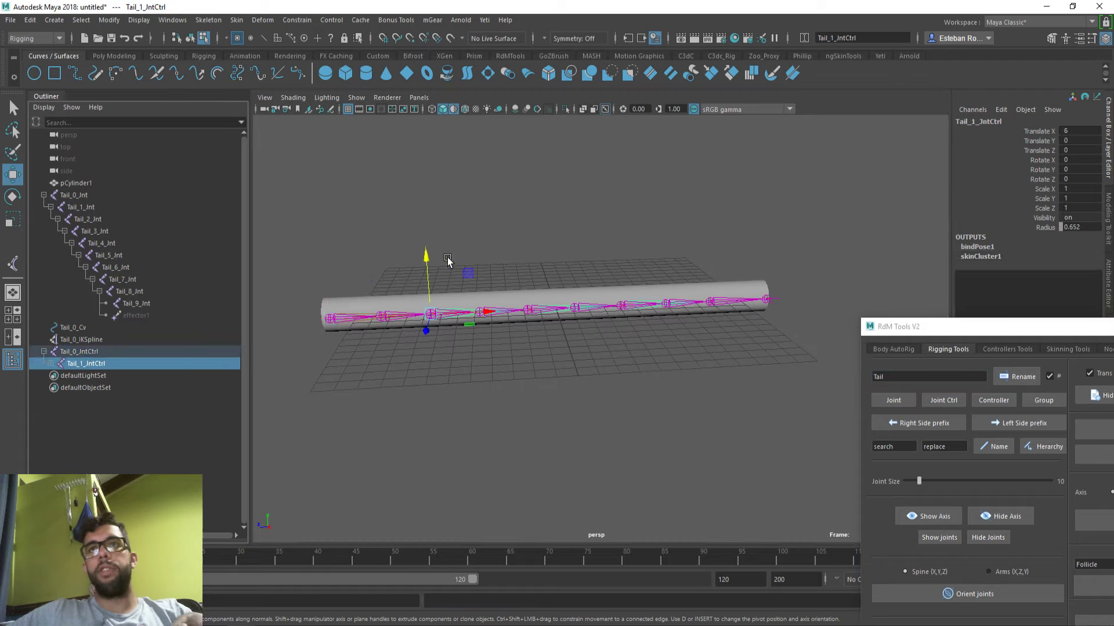
{"action": "left_click_drag", "start_coordinate": [425, 246], "coordinate": [389, 372]}
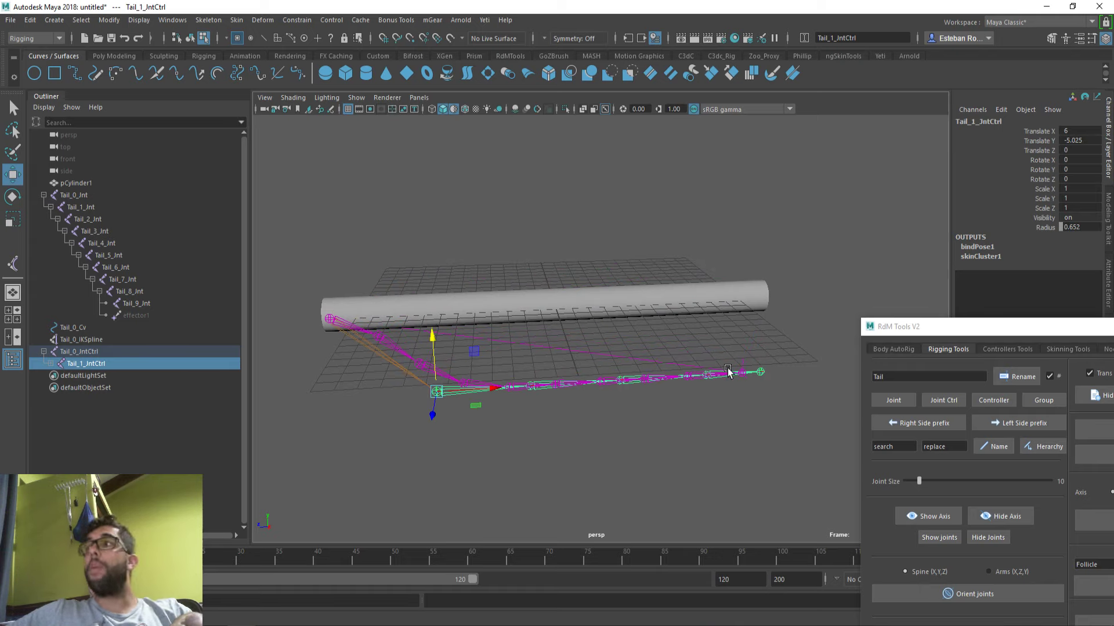
{"action": "key", "text": "ctrl+z"}
Step: Raise Tail_1_JntCtrl to about 5.228 in Translate Y to test how the tail joints follow
{"action": "left_click_drag", "start_coordinate": [721, 348], "coordinate": [464, 289], "text": "alt"}
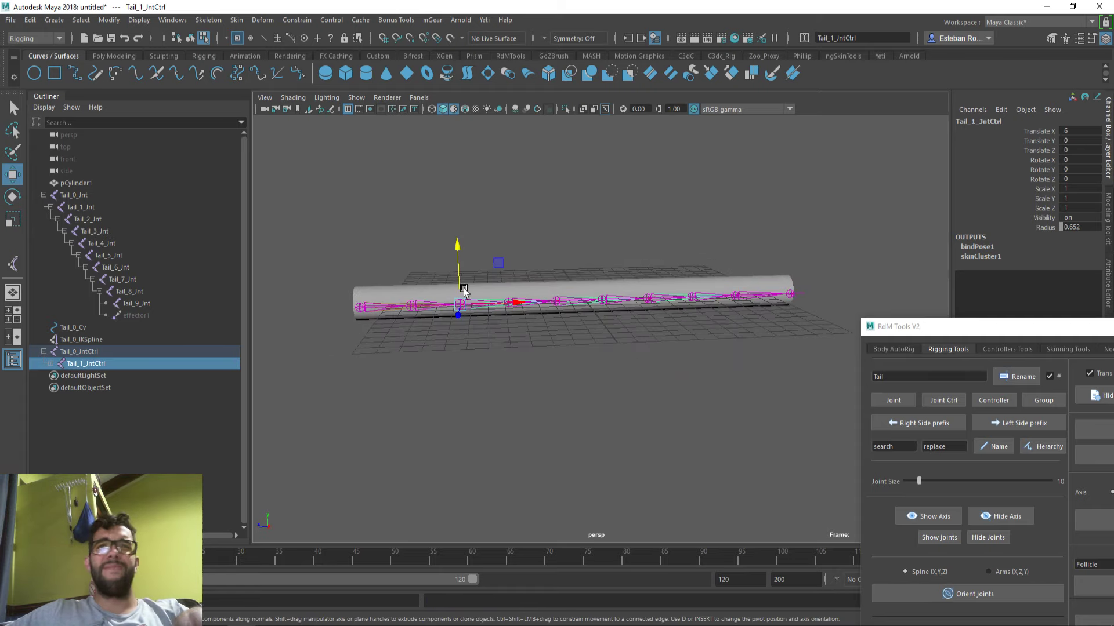
{"action": "left_click_drag", "start_coordinate": [457, 248], "coordinate": [465, 158]}
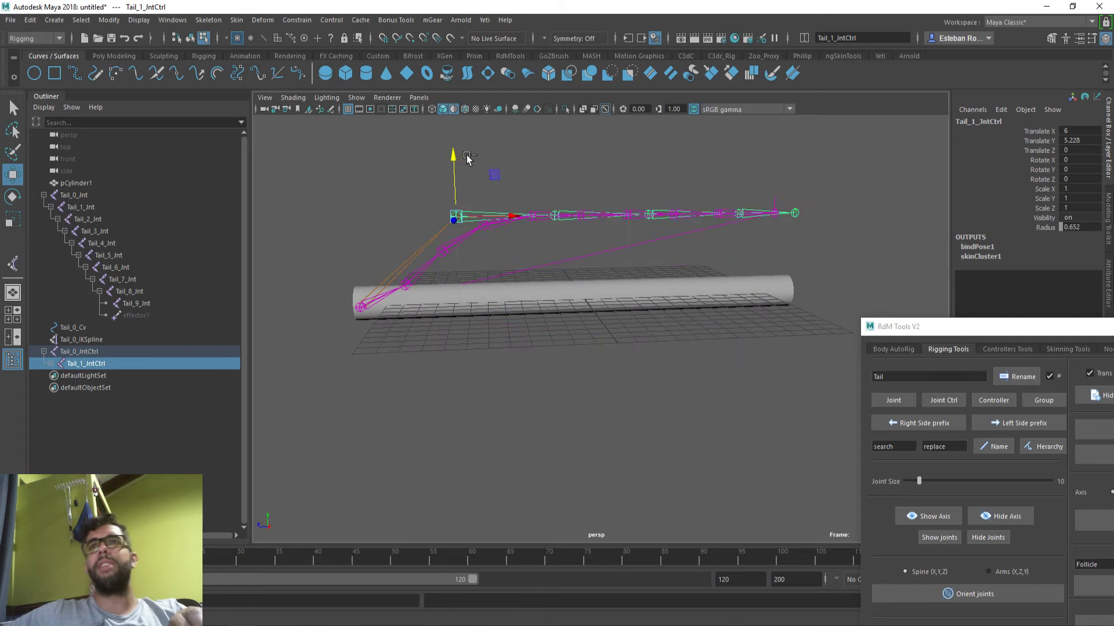
Step: Undo the Tail_1_JntCtrl move and build Simple FK controls for the chain Tail_0_JntCtrl through Tail_5_JntCtrl
{"action": "key", "text": "ctrl+z"}
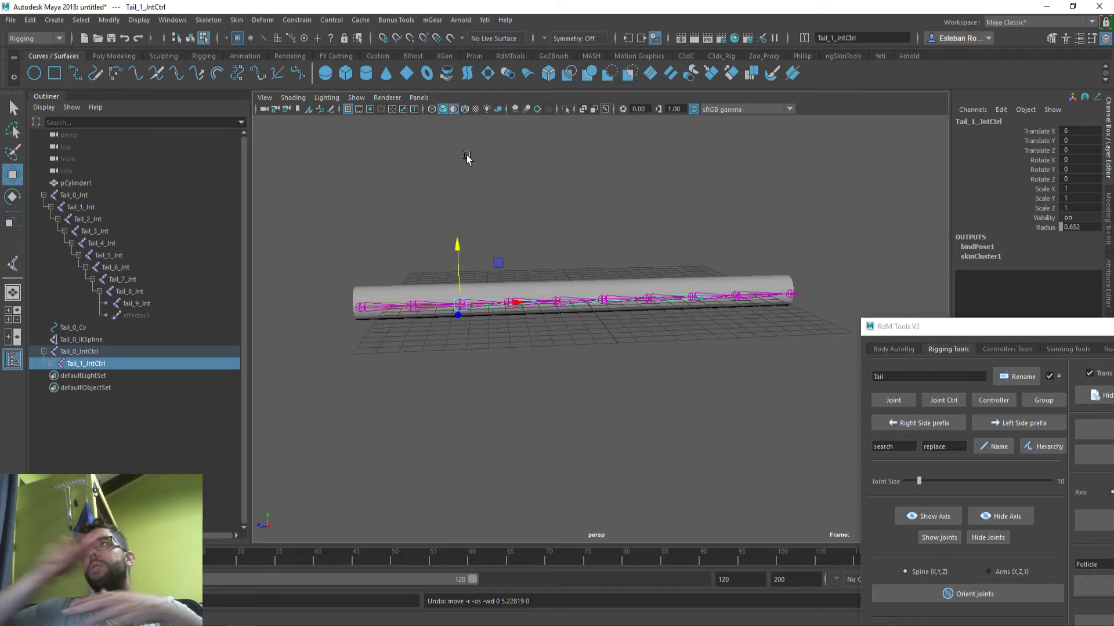
{"action": "left_click", "coordinate": [50, 363], "text": "shift"}
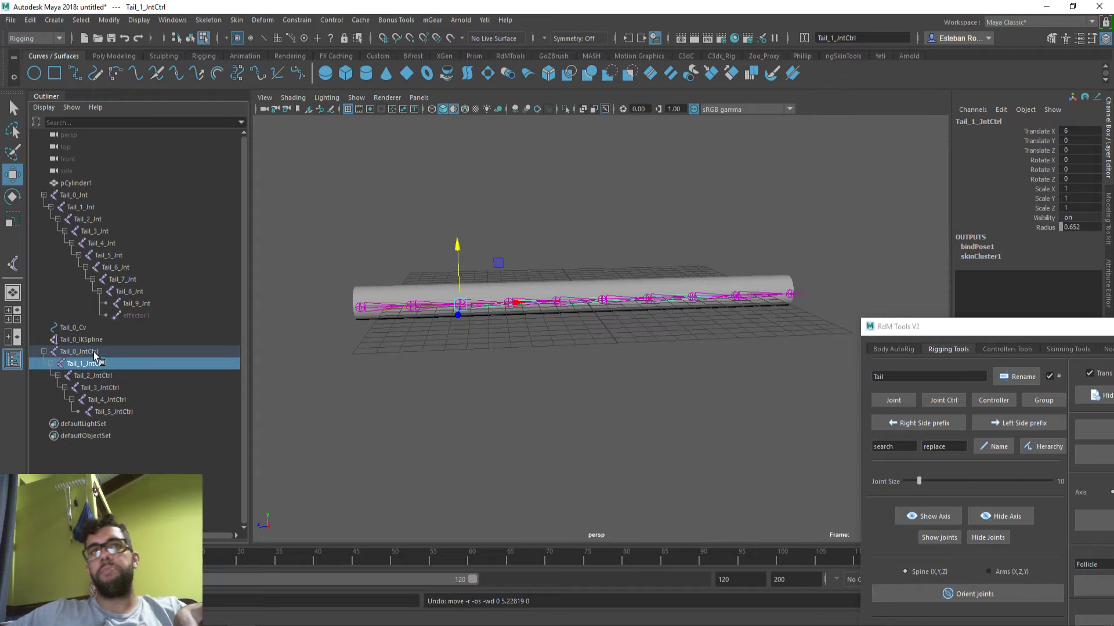
{"action": "left_click_drag", "start_coordinate": [92, 351], "coordinate": [231, 407]}
{"action": "left_click_drag", "start_coordinate": [946, 332], "coordinate": [773, 149]}
{"action": "middle_click_drag", "start_coordinate": [537, 254], "coordinate": [504, 255], "text": "alt"}
{"action": "left_click", "coordinate": [997, 273]}
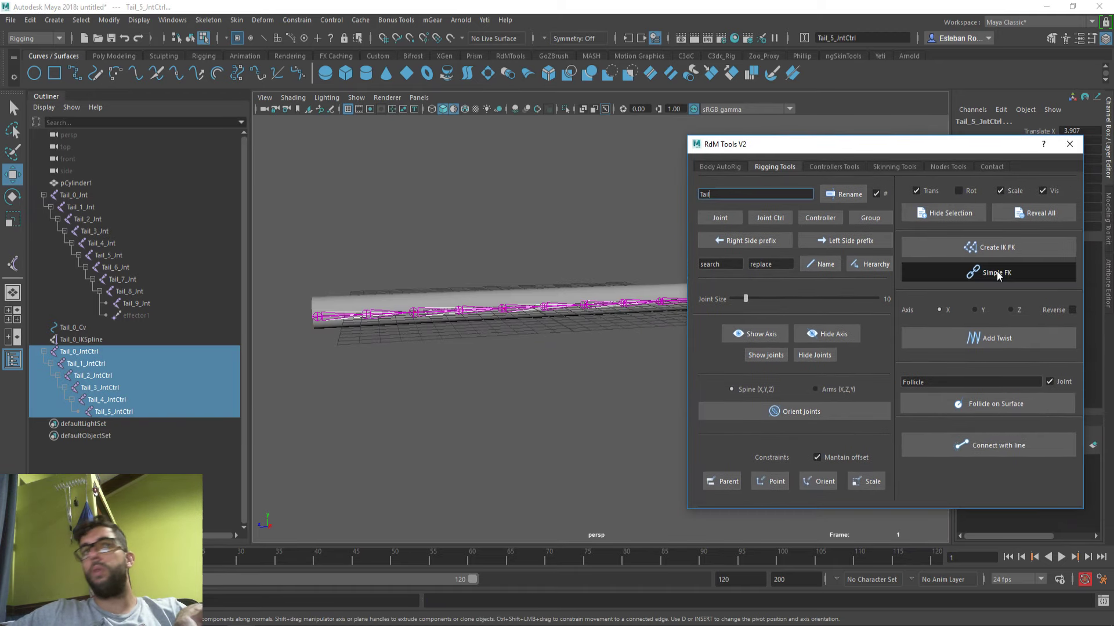
{"action": "middle_click_drag", "start_coordinate": [623, 331], "coordinate": [575, 342], "text": "alt"}
{"action": "right_click_drag", "start_coordinate": [575, 342], "coordinate": [545, 342], "text": "alt"}
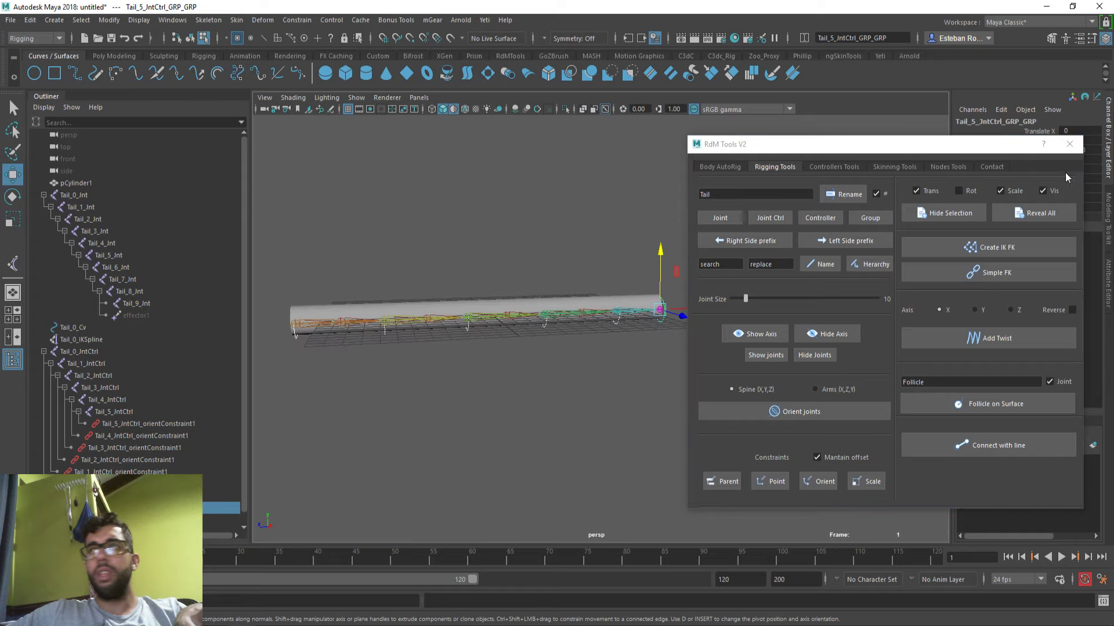
{"action": "left_click", "coordinate": [1077, 147]}
Step: Try rotating one of the tail's new FK control circles, and undo the rotation
{"action": "key", "text": "e"}
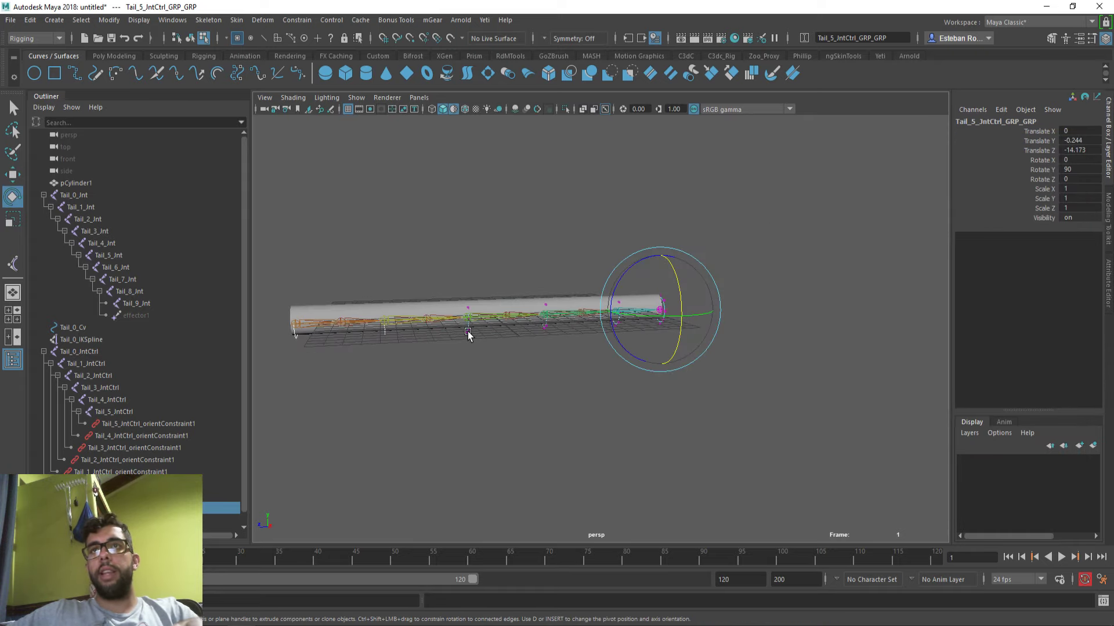
{"action": "right_click_drag", "start_coordinate": [467, 333], "coordinate": [524, 316]}
{"action": "left_click_drag", "start_coordinate": [434, 259], "coordinate": [401, 307]}
{"action": "key", "text": "ctrl+z"}
Step: Bind pCylinder1 to the joints Tail_0_Jnt through Tail_9_Jnt with Bind Skin
{"action": "left_click_drag", "start_coordinate": [135, 202], "coordinate": [158, 298]}
{"action": "left_click", "coordinate": [334, 307], "text": "shift"}
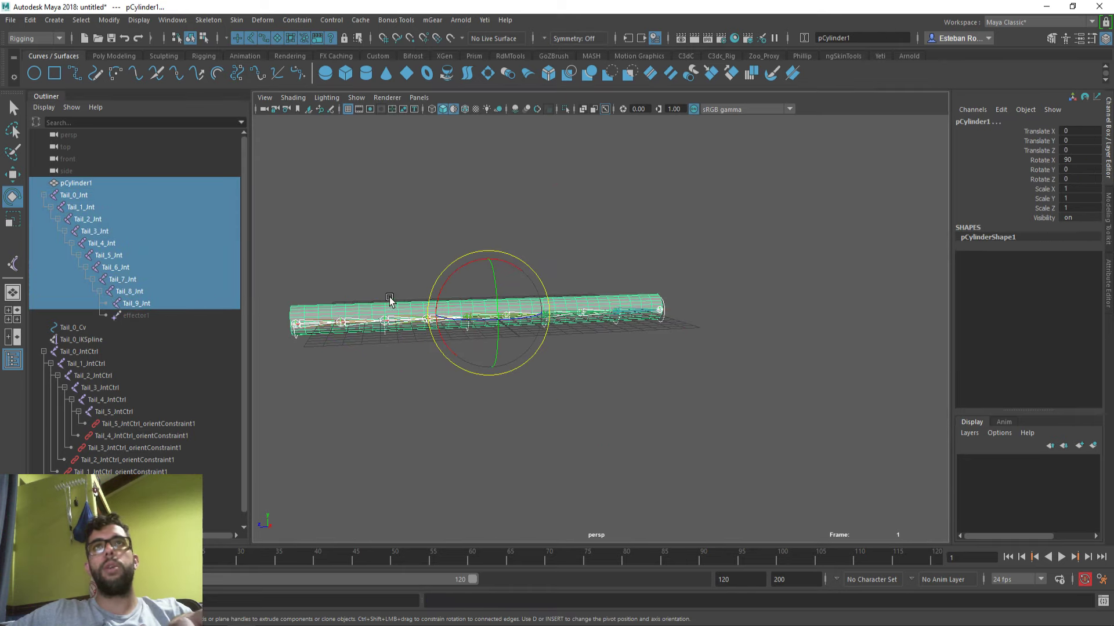
{"action": "left_click", "coordinate": [238, 20]}
{"action": "left_click", "coordinate": [264, 46]}
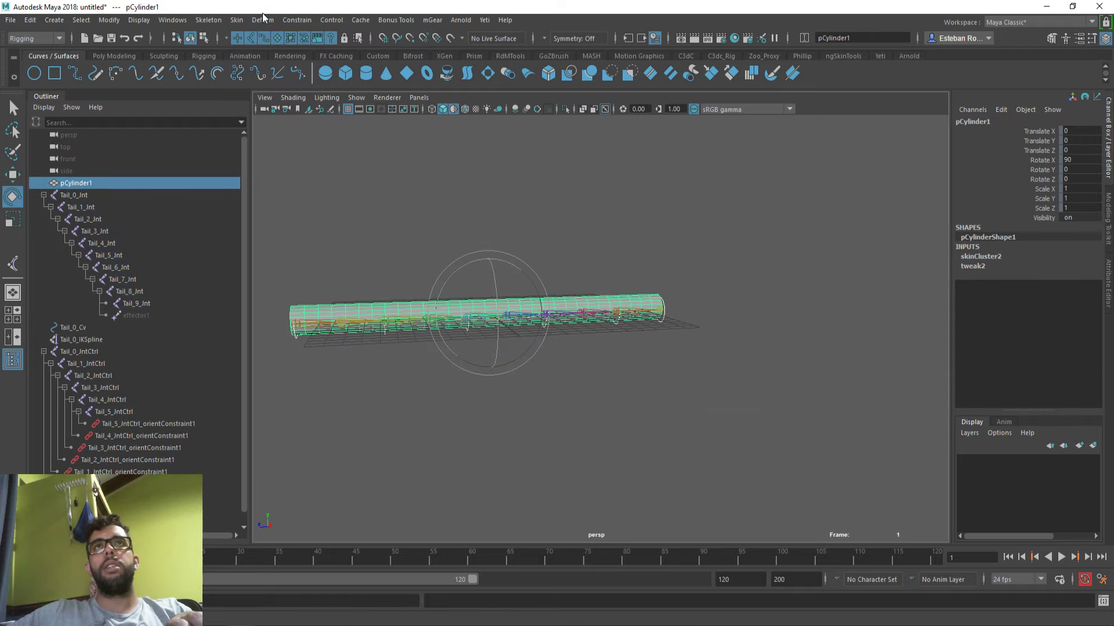
Step: Apply a Delta Mush deformer to the skinned pCylinder1
{"action": "double_click", "coordinate": [263, 13]}
{"action": "double_click", "coordinate": [263, 14]}
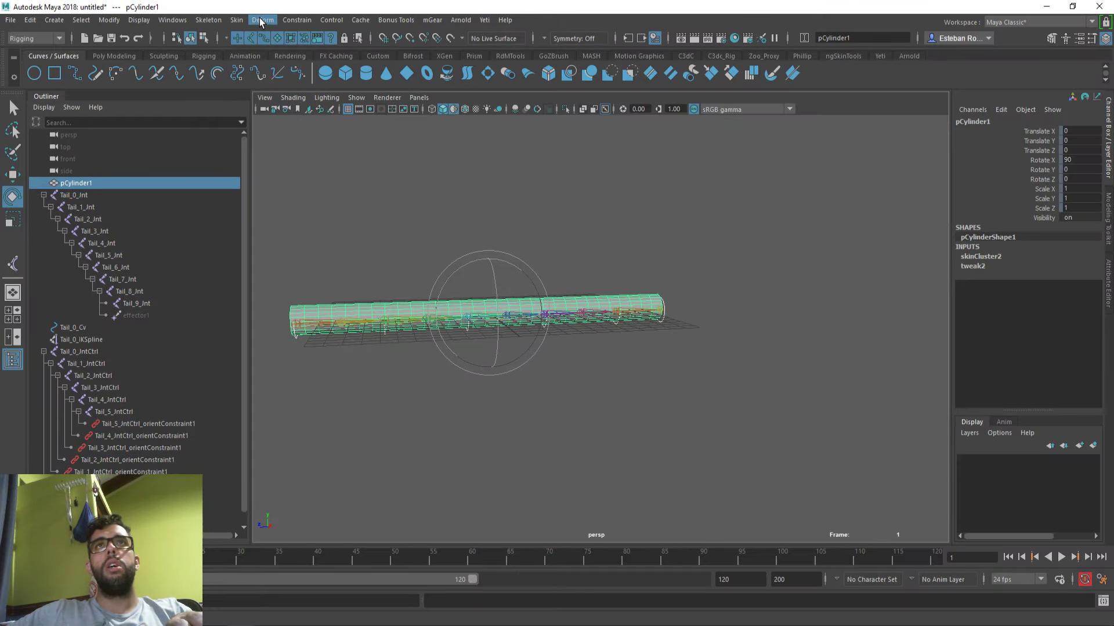
{"action": "left_click", "coordinate": [261, 20]}
{"action": "left_click", "coordinate": [313, 90]}
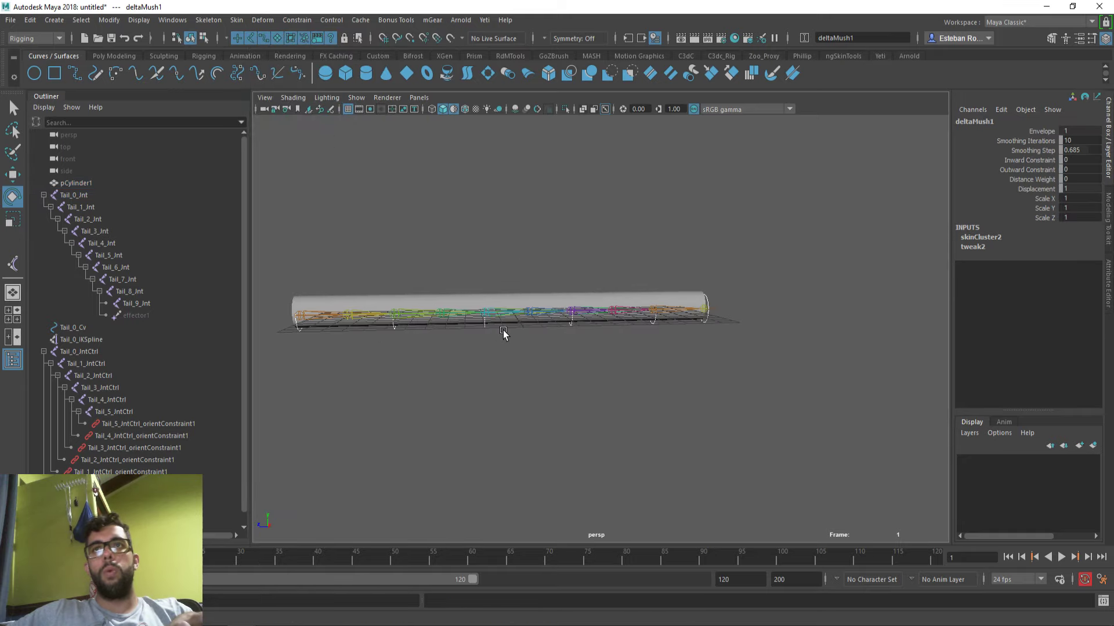
Step: Rotate Tail_2_JntCtrl_CC about Z to test how the tail bends, and undo the rotation
{"action": "left_click", "coordinate": [460, 268]}
{"action": "left_click_drag", "start_coordinate": [460, 268], "coordinate": [462, 293]}
{"action": "key", "text": "ctrl+z"}
{"action": "key", "text": "ctrl+z"}
{"action": "key", "text": "ctrl+z"}
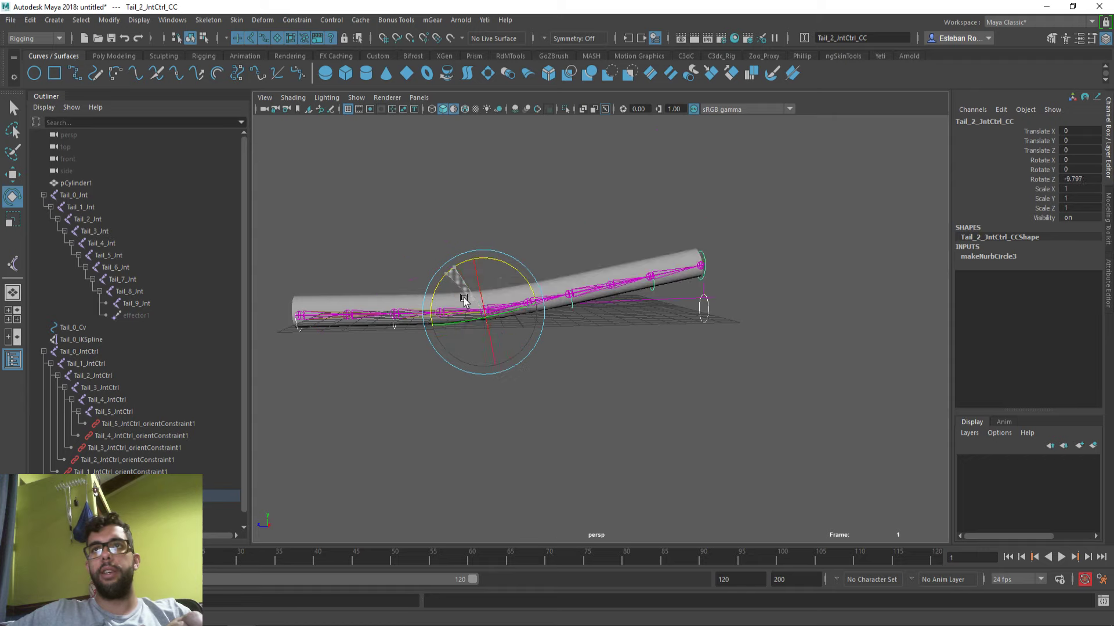
Step: Try lowering Tail_2_JntCtrl_CC by about 1.908 in Translate Y, and undo the move
{"action": "key", "text": "w"}
{"action": "left_click_drag", "start_coordinate": [485, 253], "coordinate": [486, 284]}
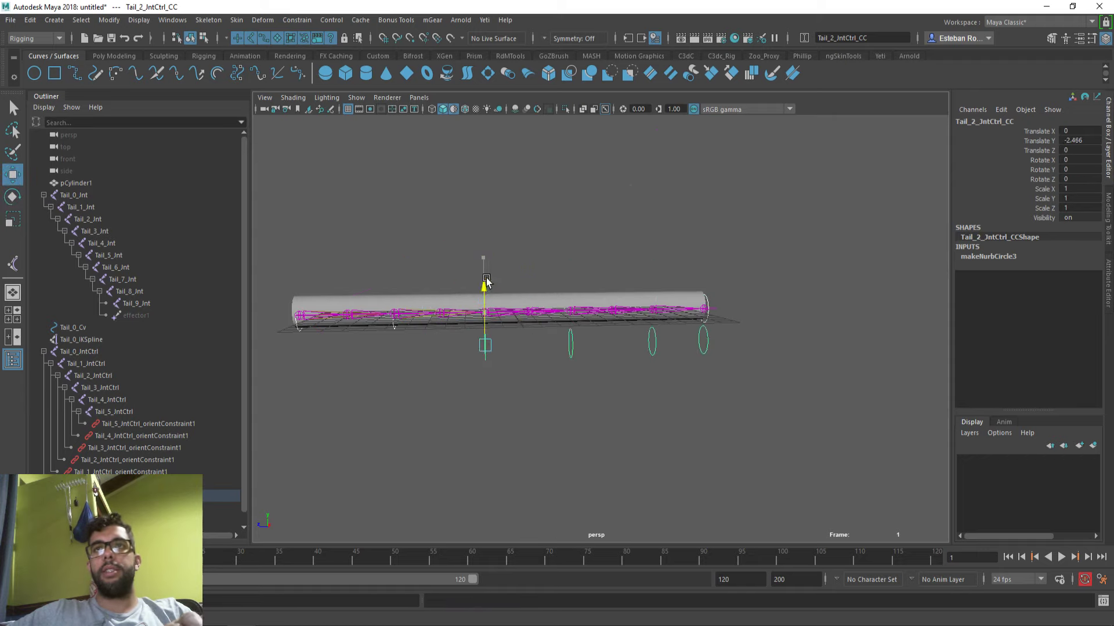
{"action": "key", "text": "ctrl+z"}
Step: Point-constrain Tail_0_JntCtrl to Tail_0_JntCtrl_CC with maintain offset, using the RdM rigging tools
{"action": "scroll", "coordinate": [100, 420], "scroll_direction": "down", "scroll_amount": 1}
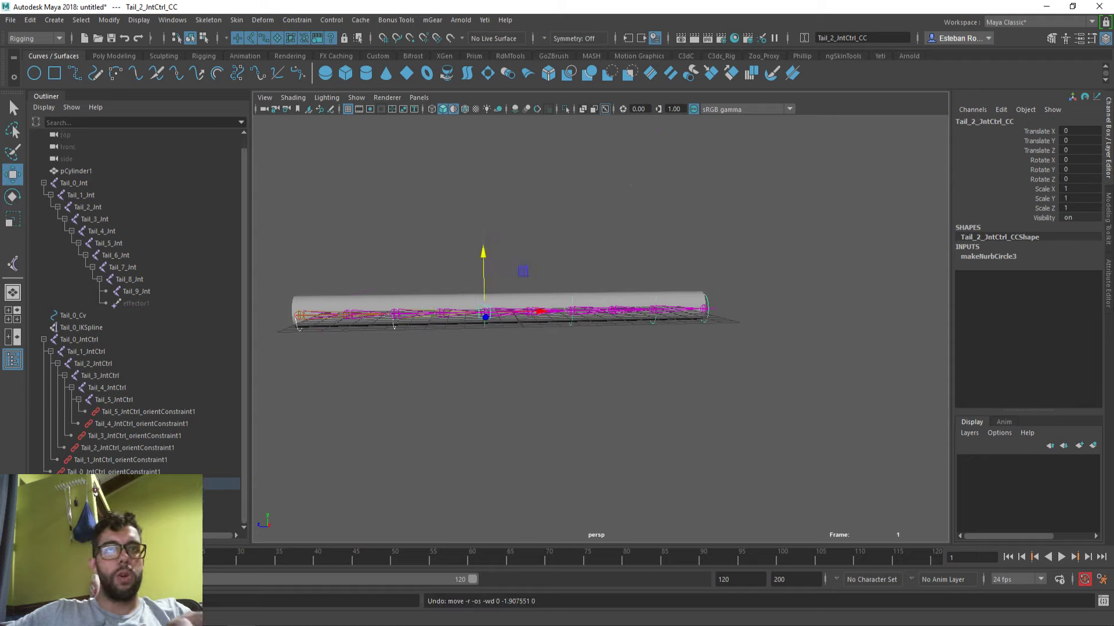
{"action": "scroll", "coordinate": [85, 451], "scroll_direction": "down", "scroll_amount": 4}
{"action": "left_click", "coordinate": [113, 351]}
{"action": "left_click", "coordinate": [113, 195], "text": "ctrl"}
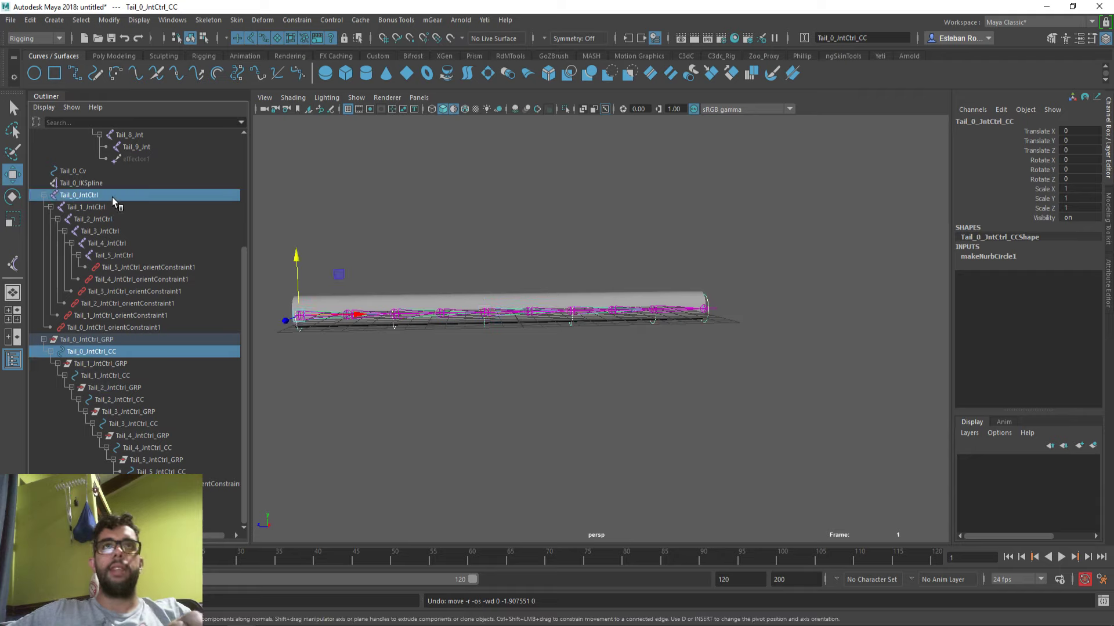
{"action": "left_click", "coordinate": [204, 56]}
{"action": "left_click", "coordinate": [625, 69]}
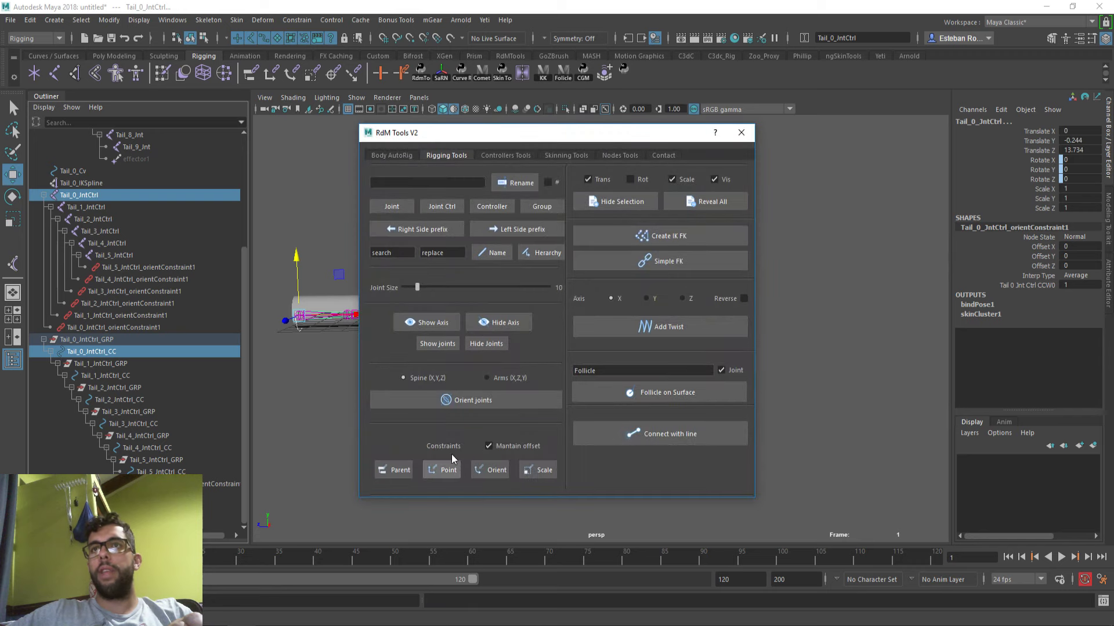
{"action": "left_click", "coordinate": [440, 471]}
Step: Point-constrain Tail_1_JntCtrl to Tail_1_JntCtrl_CC with maintain offset
{"action": "left_click_drag", "start_coordinate": [522, 132], "coordinate": [693, 120]}
{"action": "left_click", "coordinate": [139, 388]}
{"action": "left_click", "coordinate": [116, 207], "text": "ctrl"}
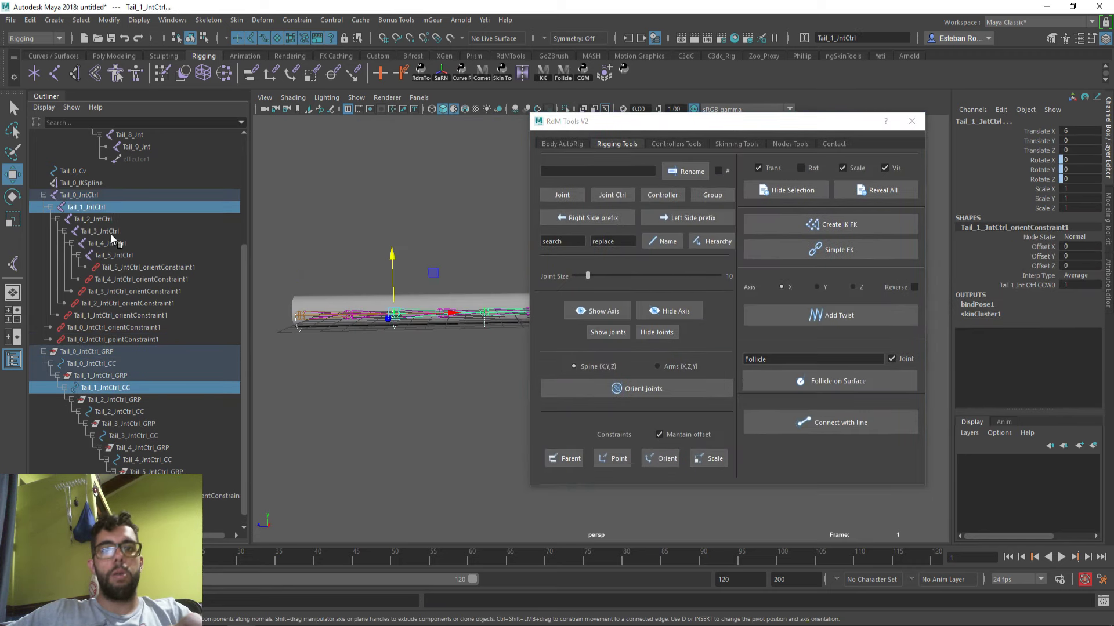
{"action": "key", "text": "g"}
{"action": "left_click", "coordinate": [741, 132]}
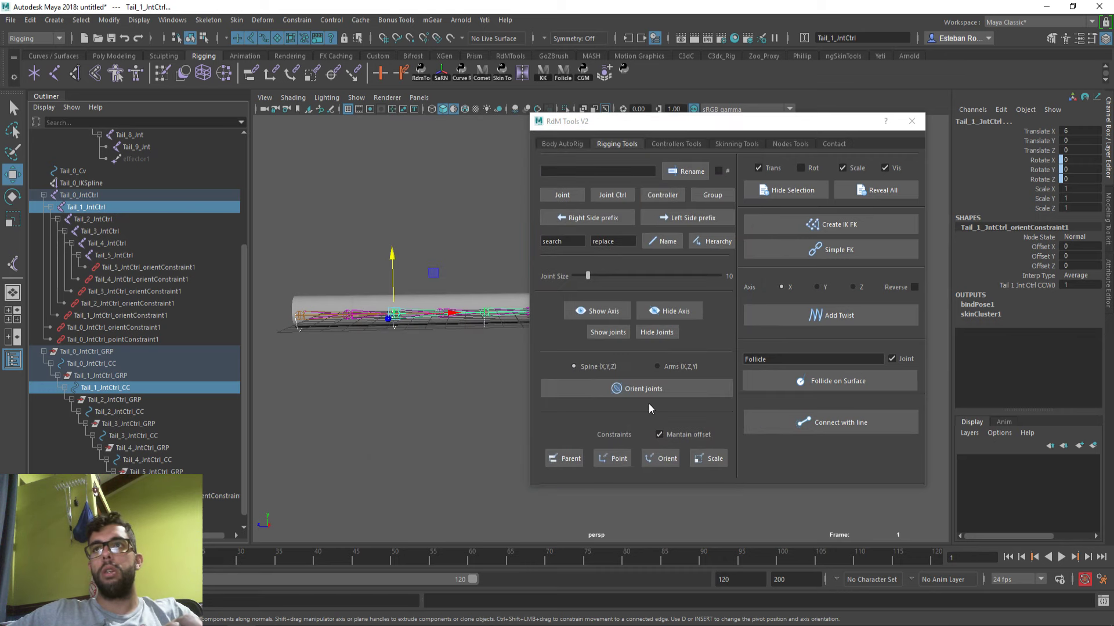
{"action": "left_click", "coordinate": [608, 457]}
Step: Point-constrain Tail_2_JntCtrl to Tail_2_JntCtrl_CC and Tail_3_JntCtrl to Tail_3_JntCtrl_CC with maintain offset
{"action": "left_click", "coordinate": [121, 421]}
{"action": "left_click", "coordinate": [120, 219], "text": "ctrl"}
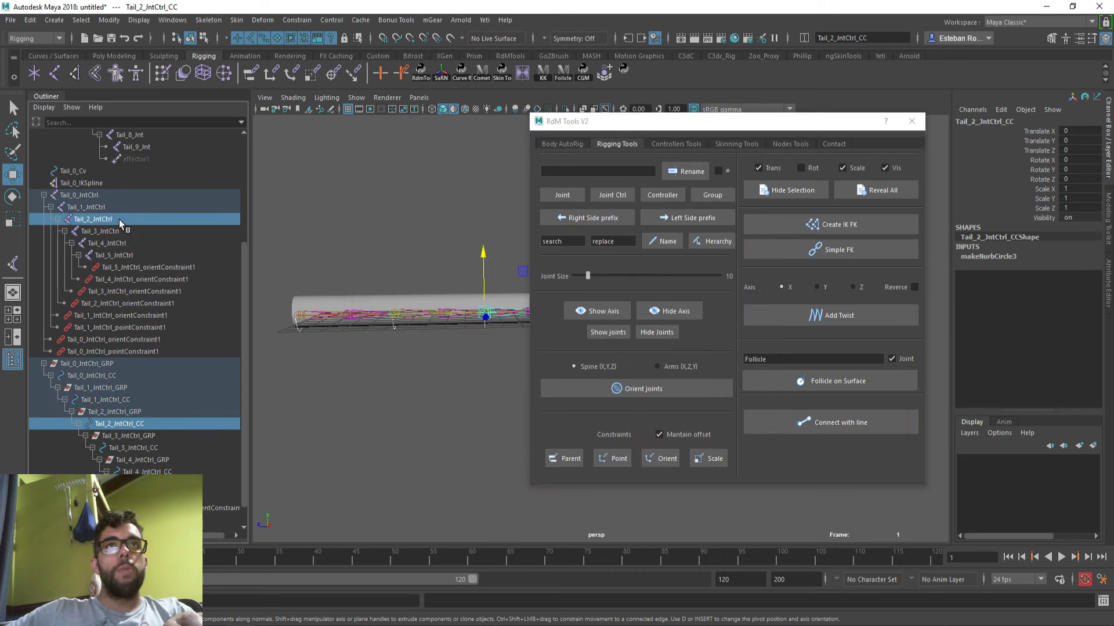
{"action": "left_click", "coordinate": [612, 459]}
{"action": "left_click", "coordinate": [134, 459]}
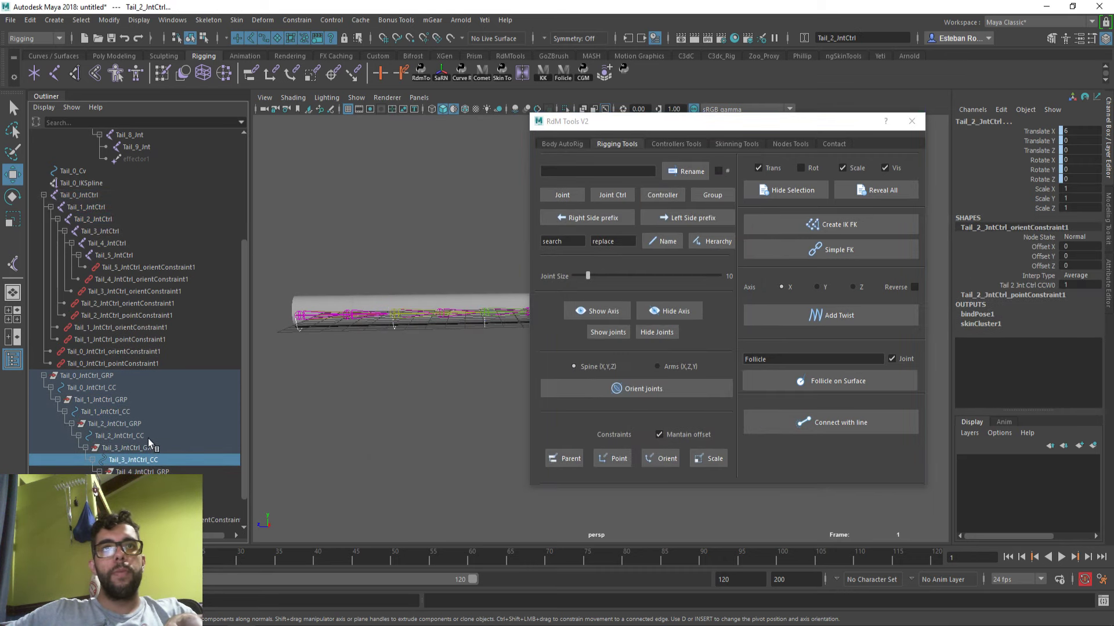
{"action": "left_click", "coordinate": [118, 231], "text": "ctrl"}
{"action": "left_click", "coordinate": [612, 459]}
Step: Point-constrain Tail_4_JntCtrl to Tail_4_JntCtrl_CC and Tail_5_JntCtrl to Tail_5_JntCtrl_CC with maintain offset
{"action": "left_click", "coordinate": [203, 494]}
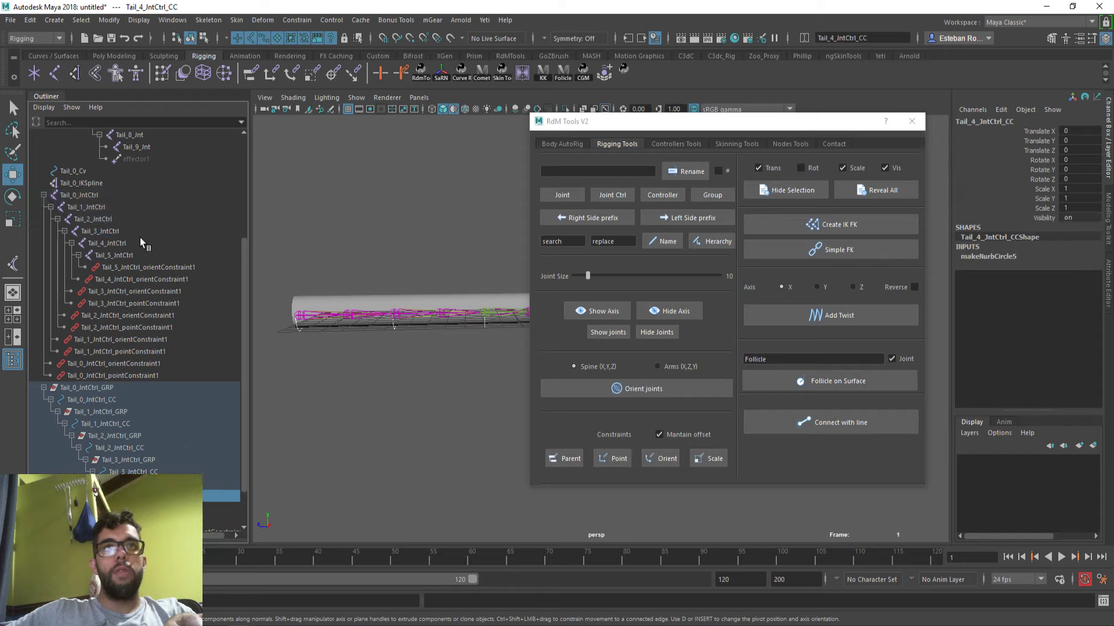
{"action": "left_click", "coordinate": [119, 243], "text": "ctrl"}
{"action": "left_click", "coordinate": [614, 458]}
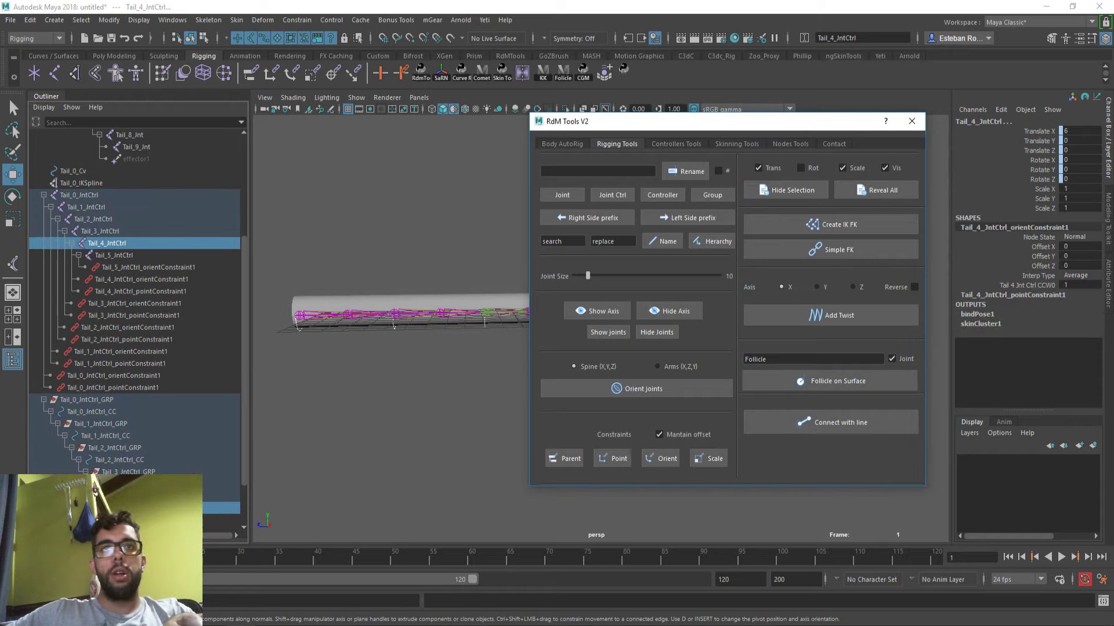
{"action": "scroll", "coordinate": [174, 499], "scroll_direction": "down", "scroll_amount": 2}
{"action": "left_click", "coordinate": [192, 472]}
{"action": "left_click", "coordinate": [119, 195], "text": "ctrl"}
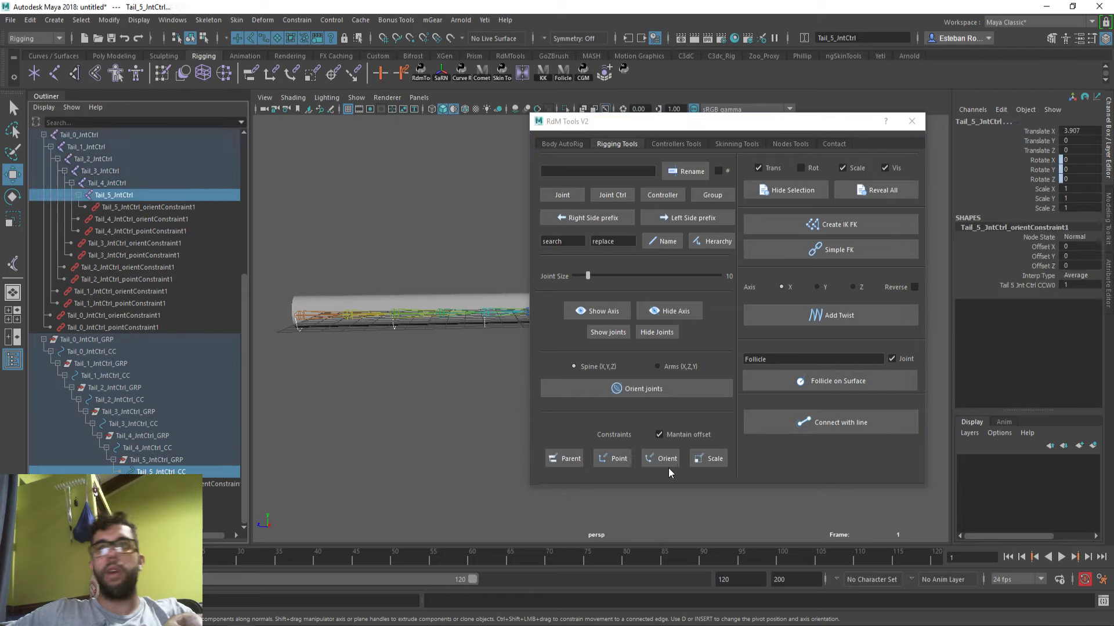
{"action": "left_click", "coordinate": [613, 458]}
{"action": "left_click", "coordinate": [917, 122]}
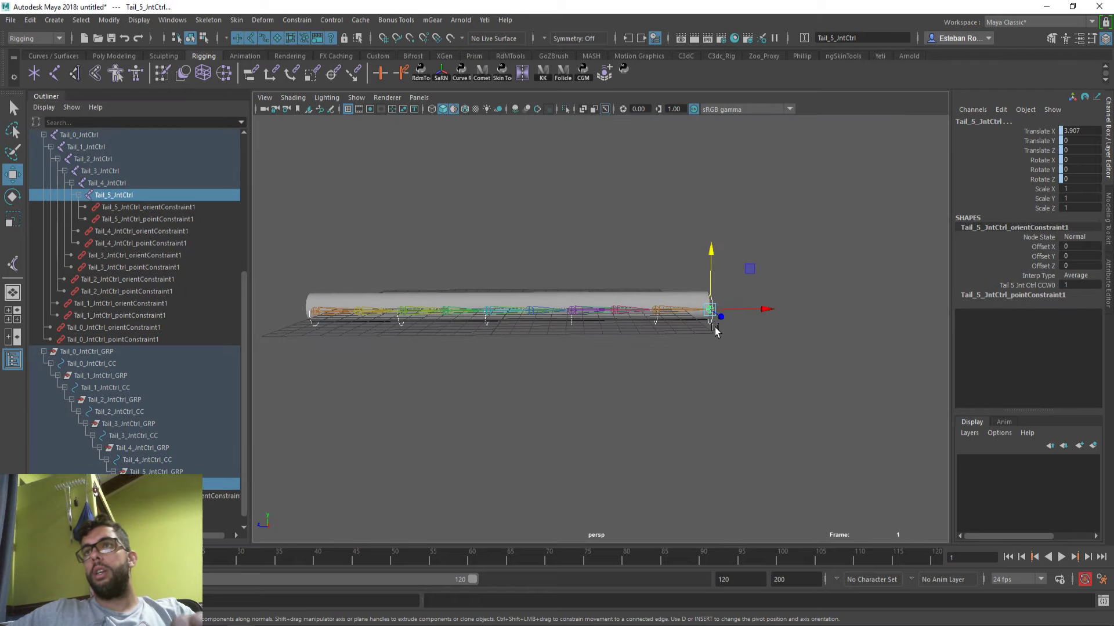
Step: Move Tail_4_JntCtrl_CC along Y to test that the tail end follows, and undo the move
{"action": "left_click", "coordinate": [696, 214]}
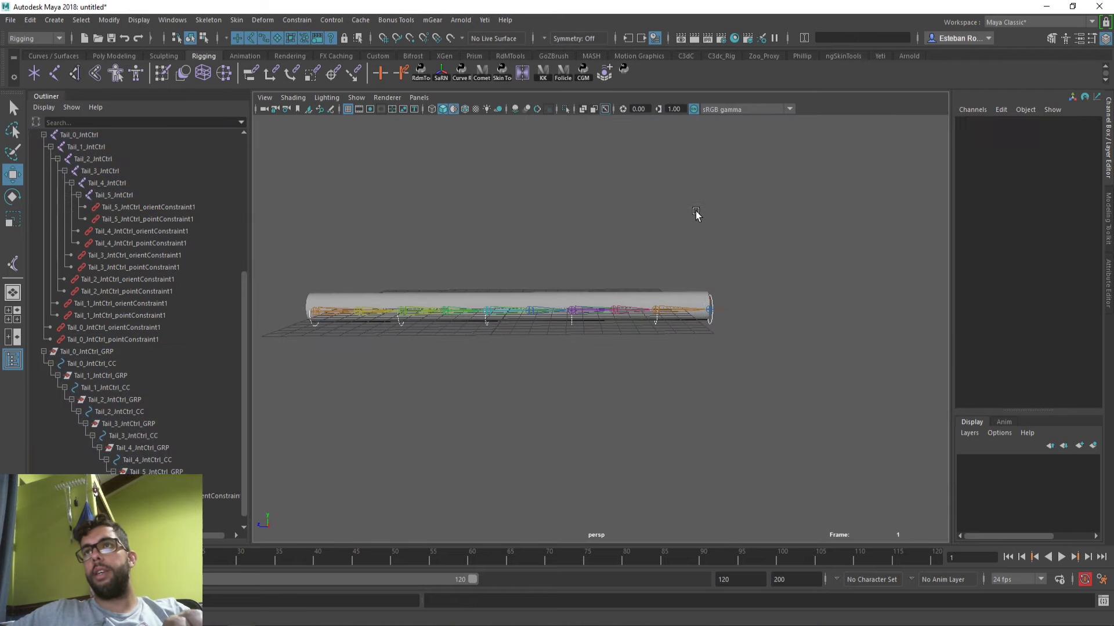
{"action": "left_click", "coordinate": [657, 322]}
{"action": "left_click_drag", "start_coordinate": [653, 249], "coordinate": [654, 226]}
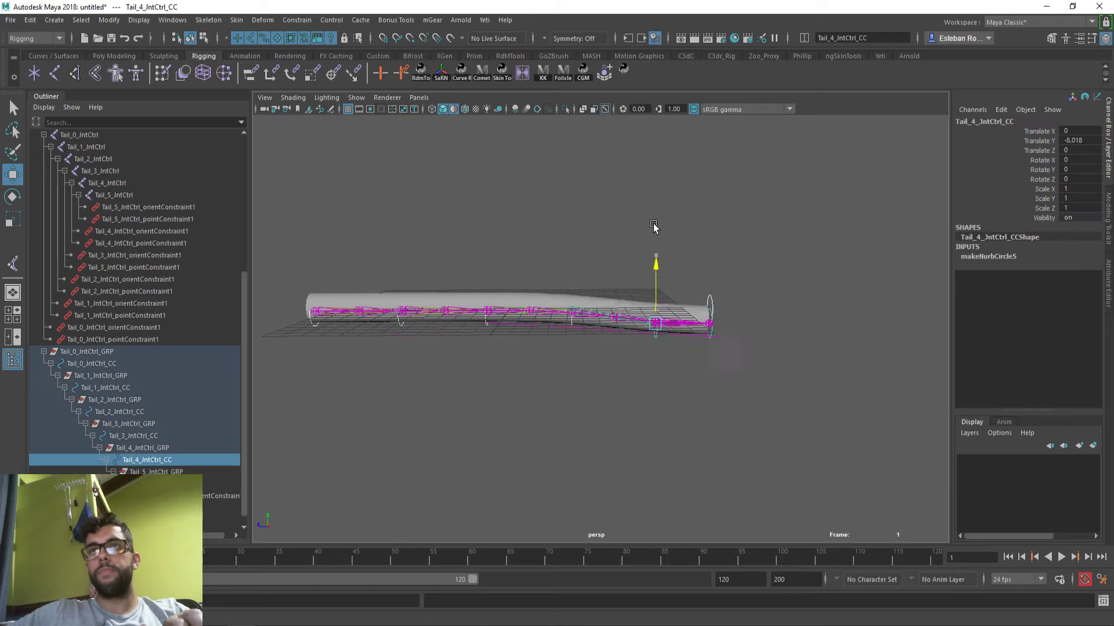
{"action": "key", "text": "ctrl+z"}
Step: Move Tail_1_JntCtrl_CC to test the deformation near the tail base, and undo the move
{"action": "middle_click_drag", "start_coordinate": [504, 335], "coordinate": [586, 346], "text": "alt"}
{"action": "left_click", "coordinate": [479, 334]}
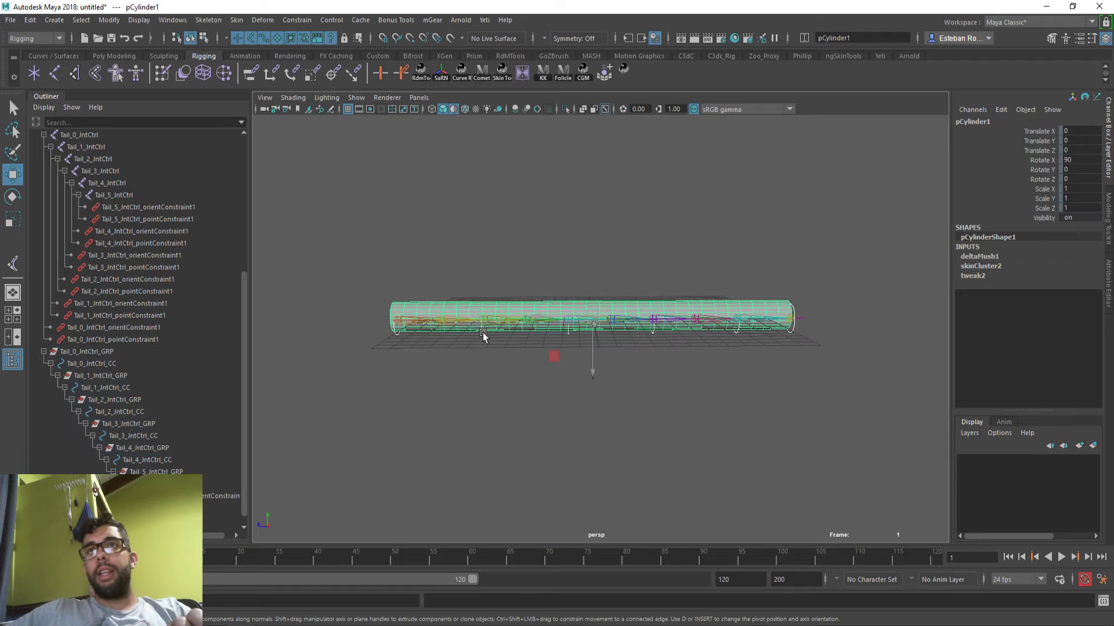
{"action": "left_click", "coordinate": [482, 333]}
{"action": "left_click_drag", "start_coordinate": [484, 266], "coordinate": [503, 240]}
{"action": "key", "text": "ctrl+z"}
{"action": "key", "text": "a"}
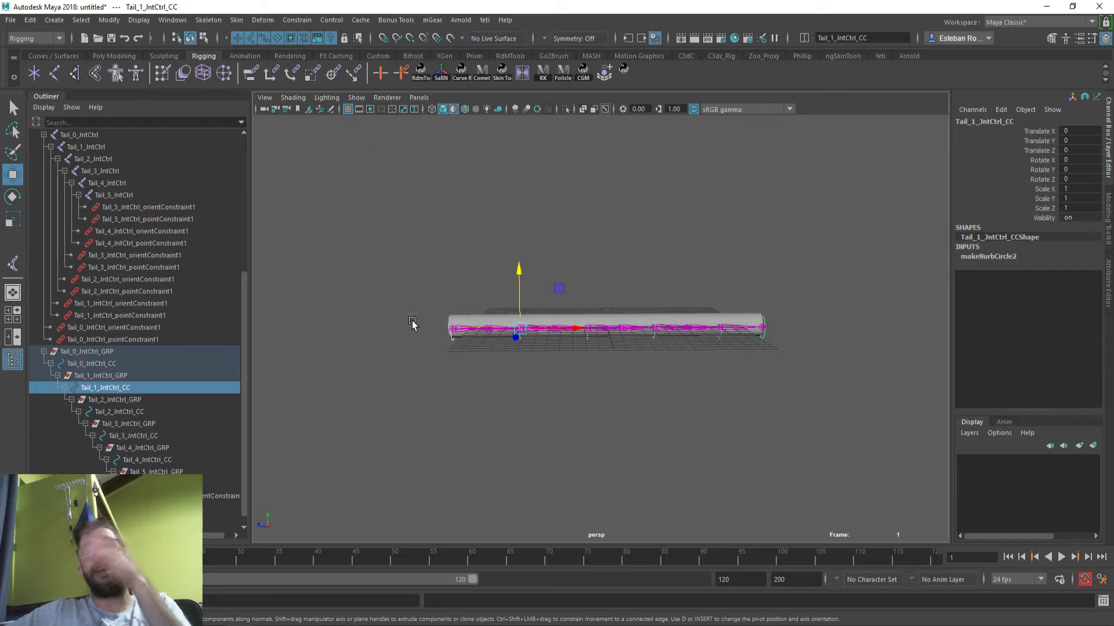
Step: Load the Comet tools and create a cube control shape with nothing else selected
{"action": "left_click", "coordinate": [66, 55]}
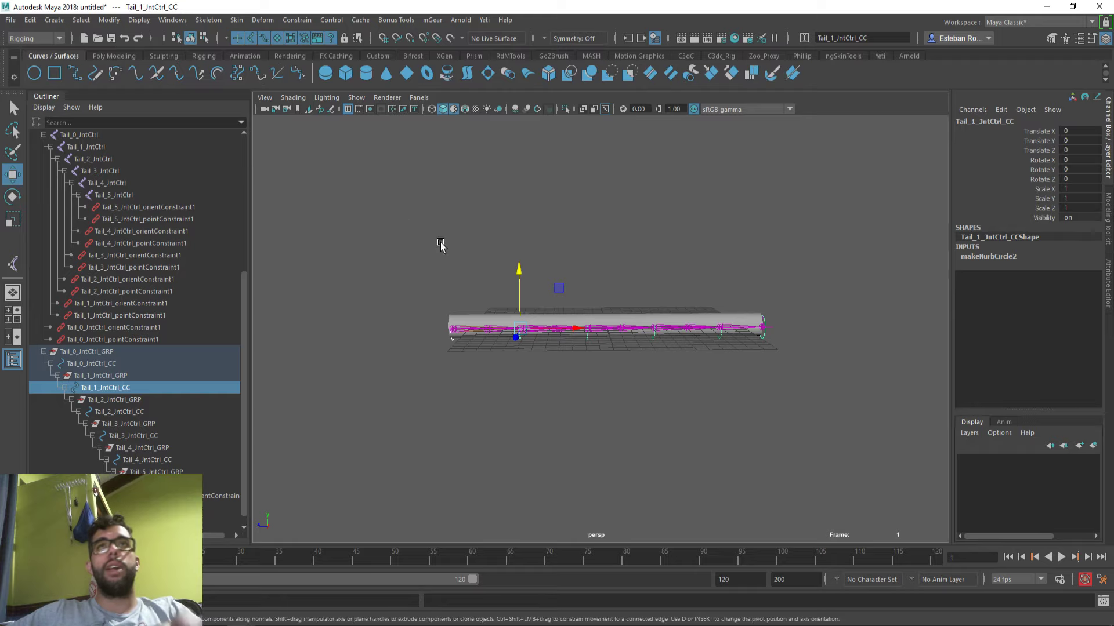
{"action": "left_click", "coordinate": [592, 130]}
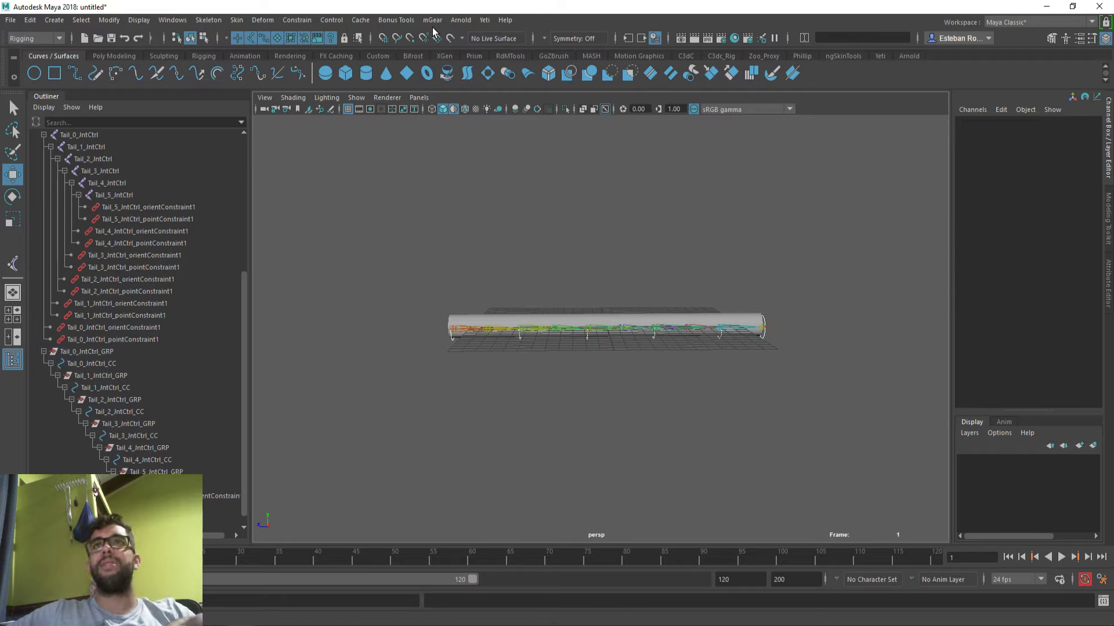
{"action": "left_click", "coordinate": [204, 56]}
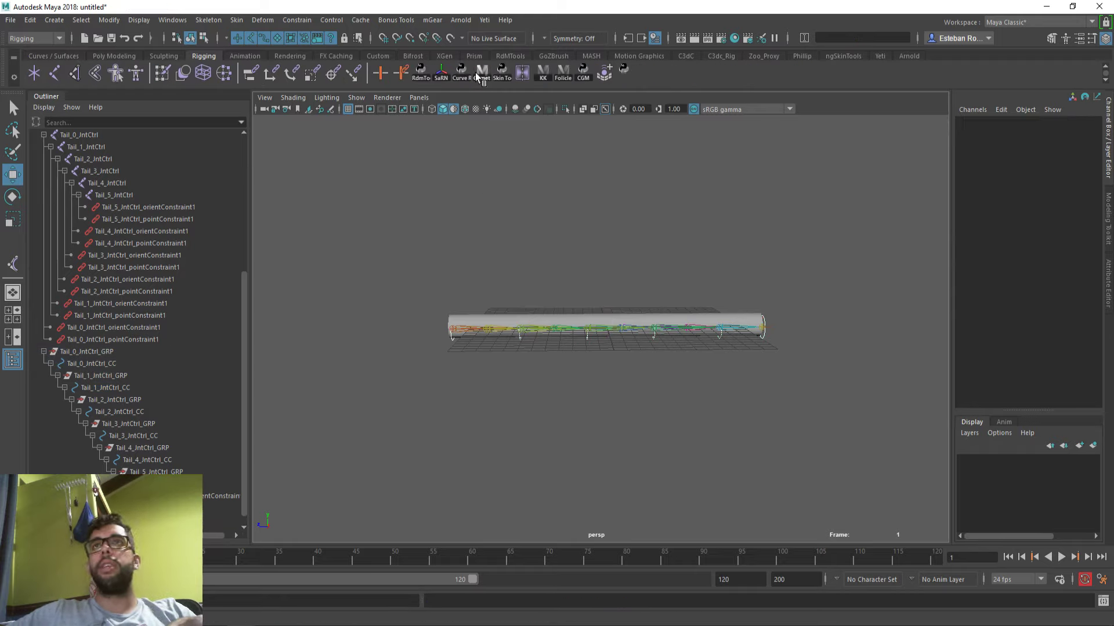
{"action": "left_click", "coordinate": [508, 19]}
{"action": "mouse_move", "coordinate": [544, 60]}
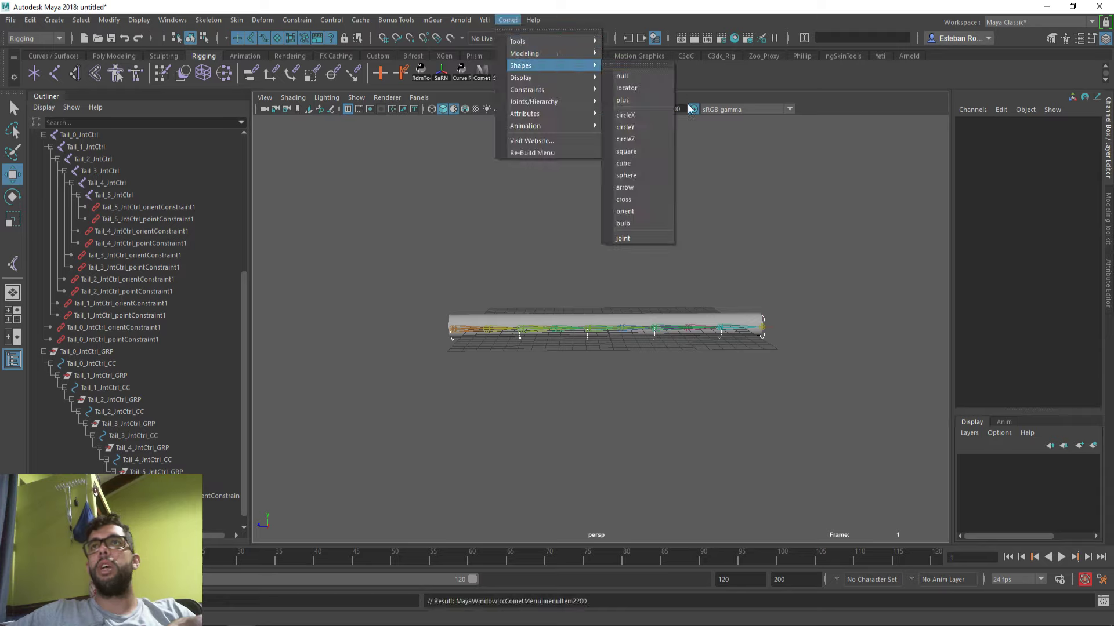
{"action": "left_click", "coordinate": [659, 160]}
Step: Scale the cube control uniformly to about 5.102 and move it to about 15.647 in Translate Z, at the tail base
{"action": "key", "text": "r"}
{"action": "left_click_drag", "start_coordinate": [607, 325], "coordinate": [656, 319]}
{"action": "key", "text": "w"}
{"action": "left_click_drag", "start_coordinate": [560, 326], "coordinate": [384, 314]}
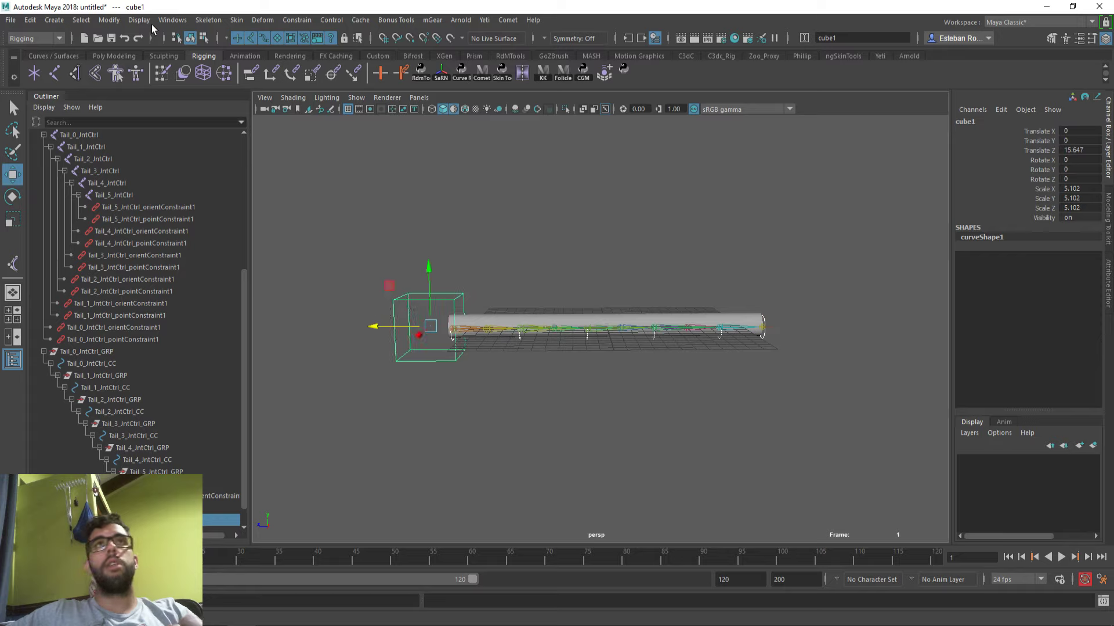
Step: Freeze the cube control's transformations and rename it Tail_MasterController
{"action": "left_click", "coordinate": [109, 20]}
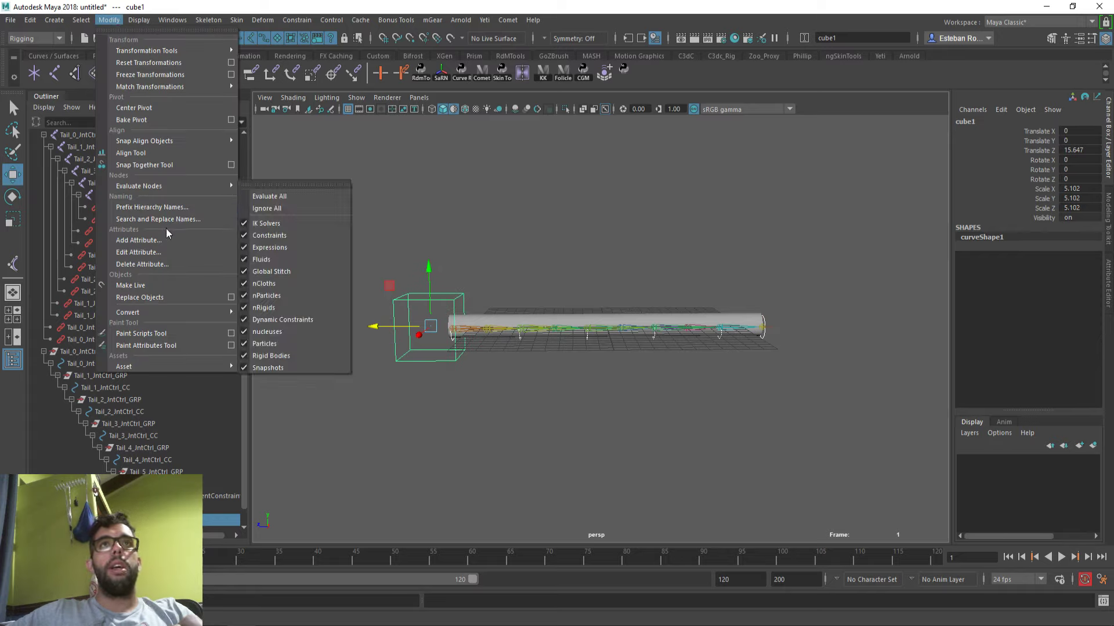
{"action": "left_click", "coordinate": [166, 74]}
{"action": "scroll", "coordinate": [410, 231], "scroll_direction": "up", "scroll_amount": 3}
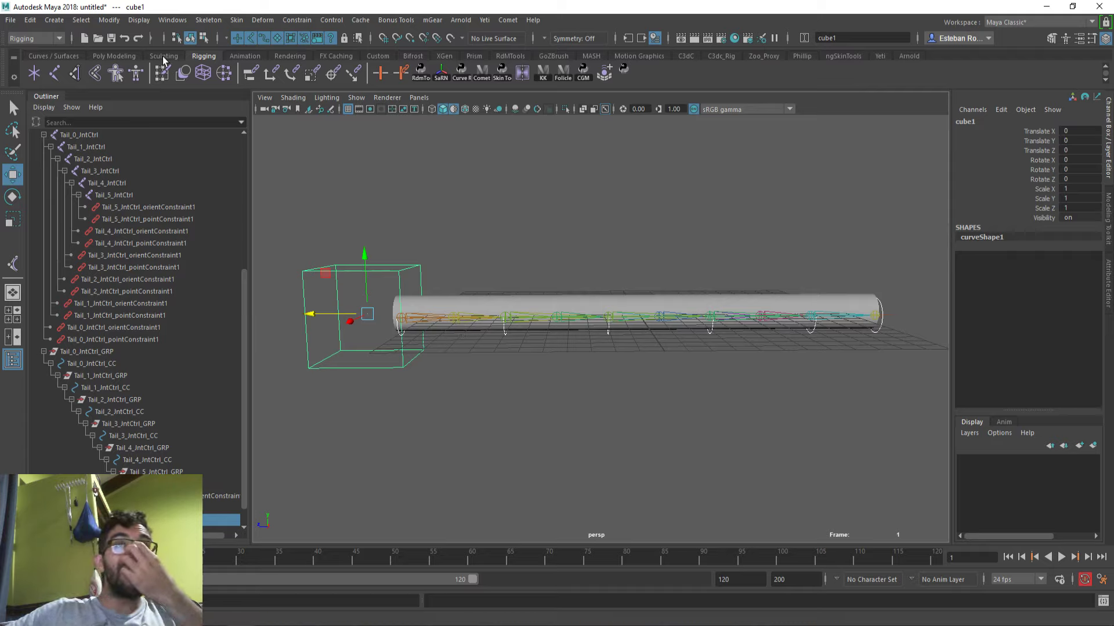
{"action": "middle_click_drag", "start_coordinate": [527, 334], "coordinate": [530, 329], "text": "alt"}
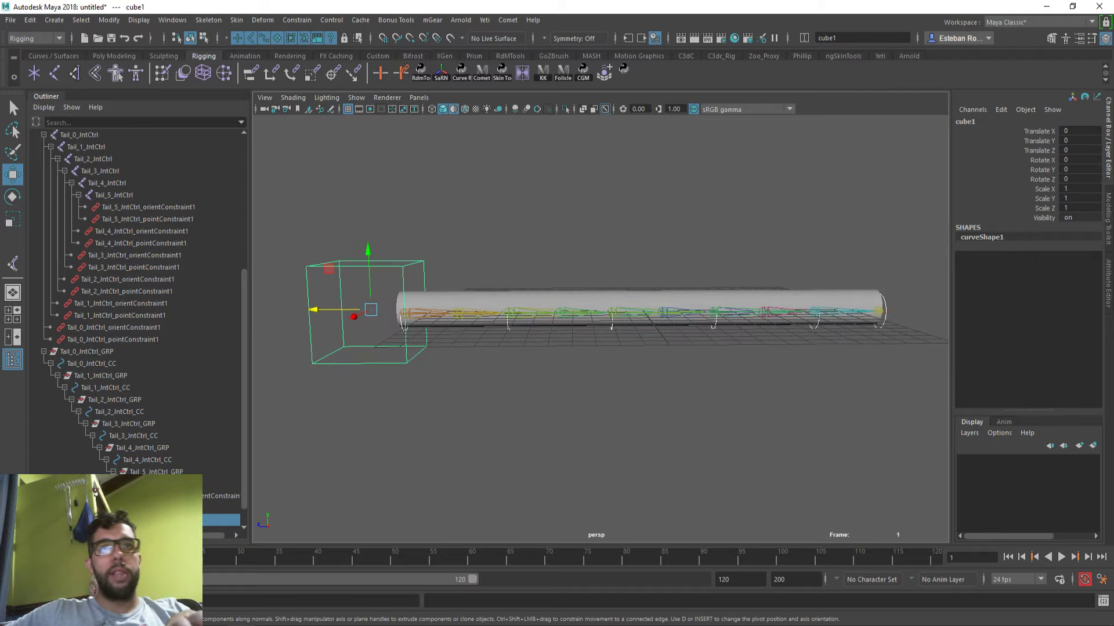
{"action": "double_click", "coordinate": [81, 520]}
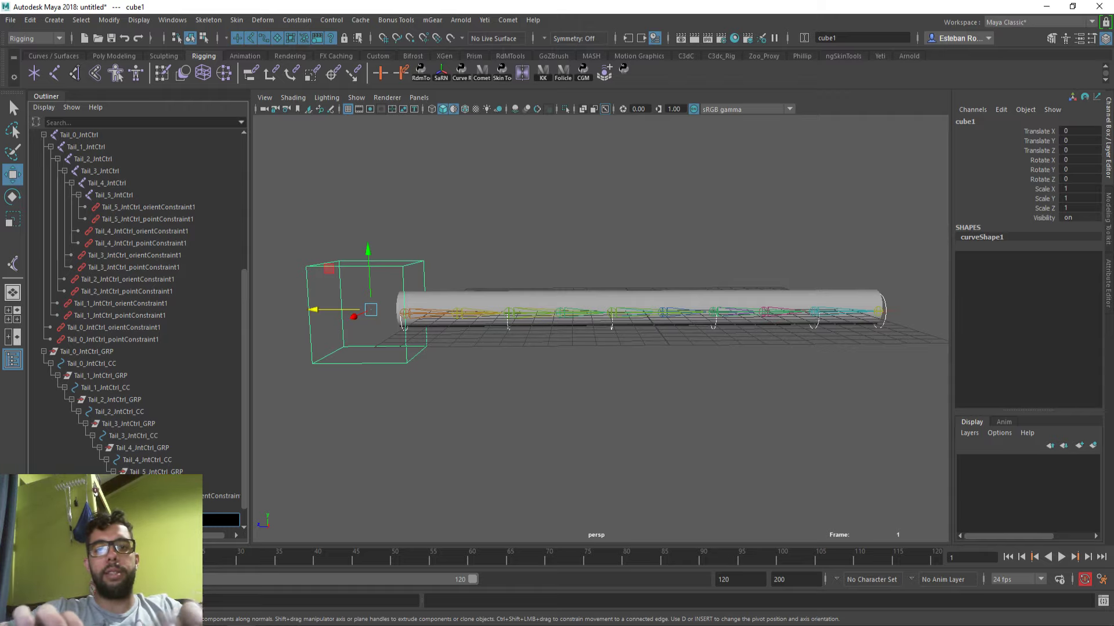
{"action": "key", "text": "Return"}
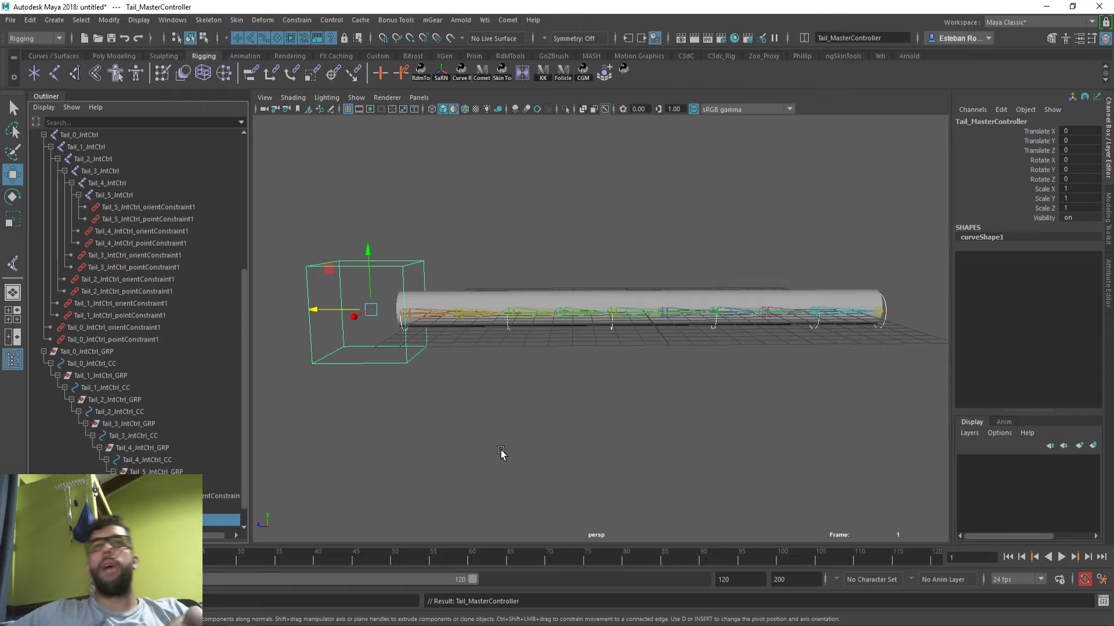
Step: Rotate Tail_MasterController about its Y axis as a test, and undo the rotation
{"action": "middle_click_drag", "start_coordinate": [501, 450], "coordinate": [513, 443], "text": "alt"}
{"action": "key", "text": "e"}
{"action": "left_click_drag", "start_coordinate": [414, 309], "coordinate": [395, 311]}
{"action": "key", "text": "ctrl+z"}
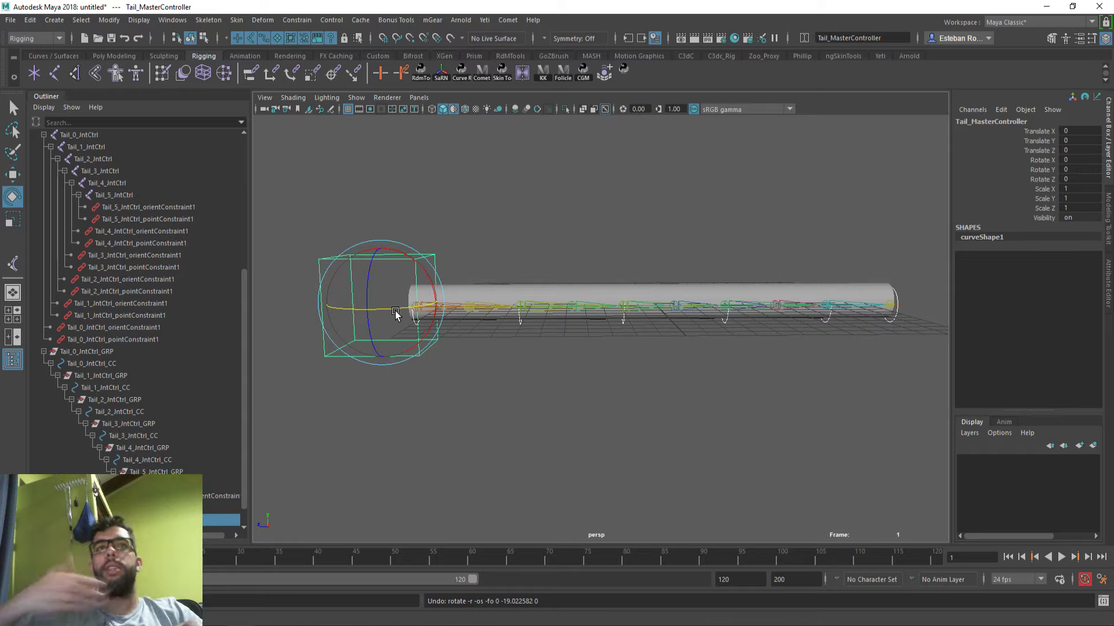
Step: Add zero-out groups to the circle controls Tail_0_JntCtrl_CC through Tail_5_JntCtrl_CC with Comet's zeroOut, and expand their hierarchy
{"action": "left_click", "coordinate": [165, 483]}
{"action": "left_click", "coordinate": [147, 460], "text": "ctrl"}
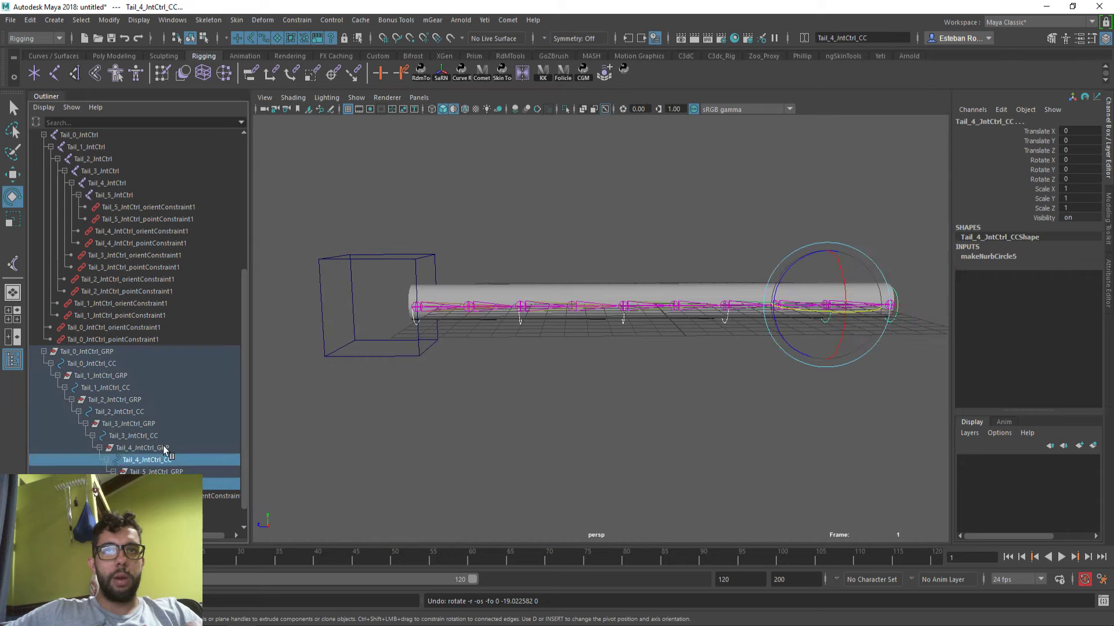
{"action": "left_click", "coordinate": [133, 436], "text": "ctrl"}
{"action": "left_click", "coordinate": [119, 411], "text": "ctrl"}
{"action": "left_click", "coordinate": [134, 387], "text": "ctrl"}
{"action": "left_click", "coordinate": [125, 362], "text": "ctrl"}
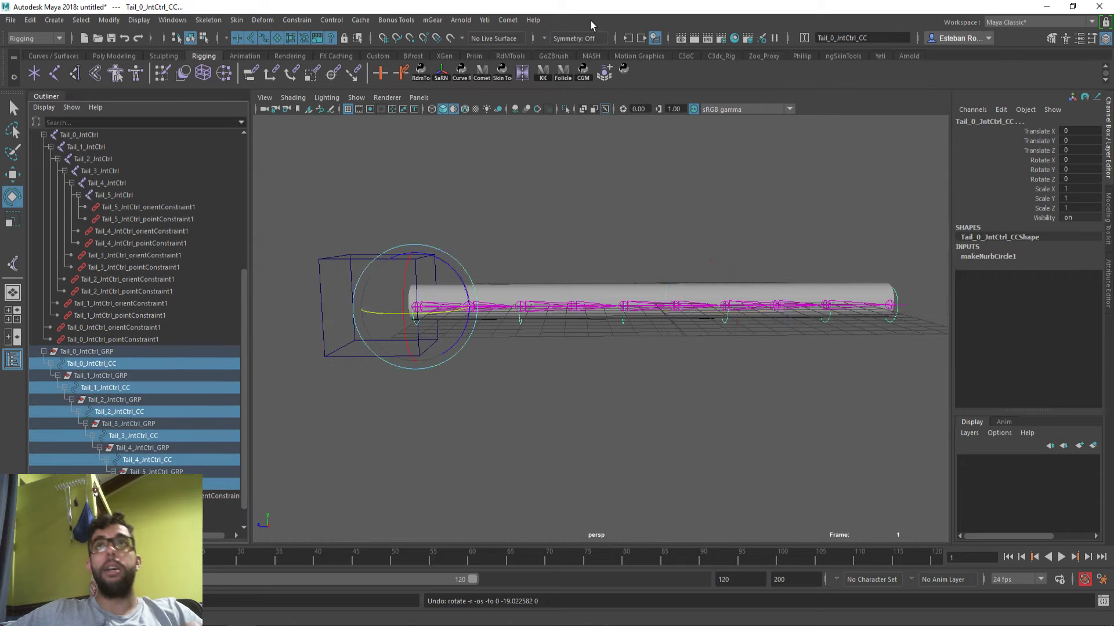
{"action": "left_click", "coordinate": [503, 23]}
{"action": "mouse_move", "coordinate": [575, 102]}
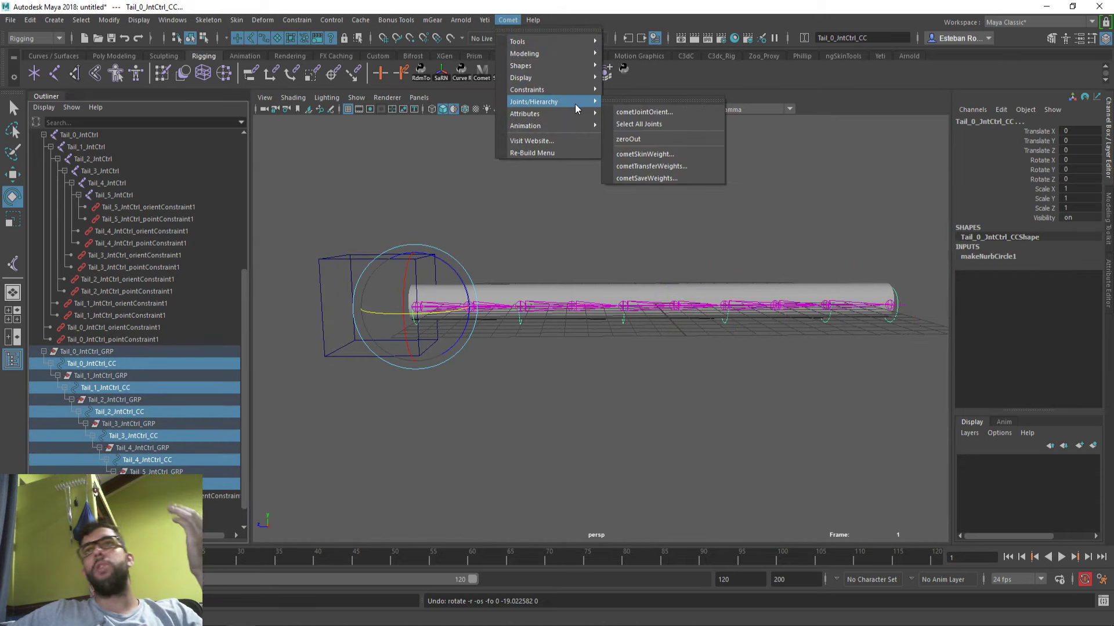
{"action": "left_click", "coordinate": [673, 139]}
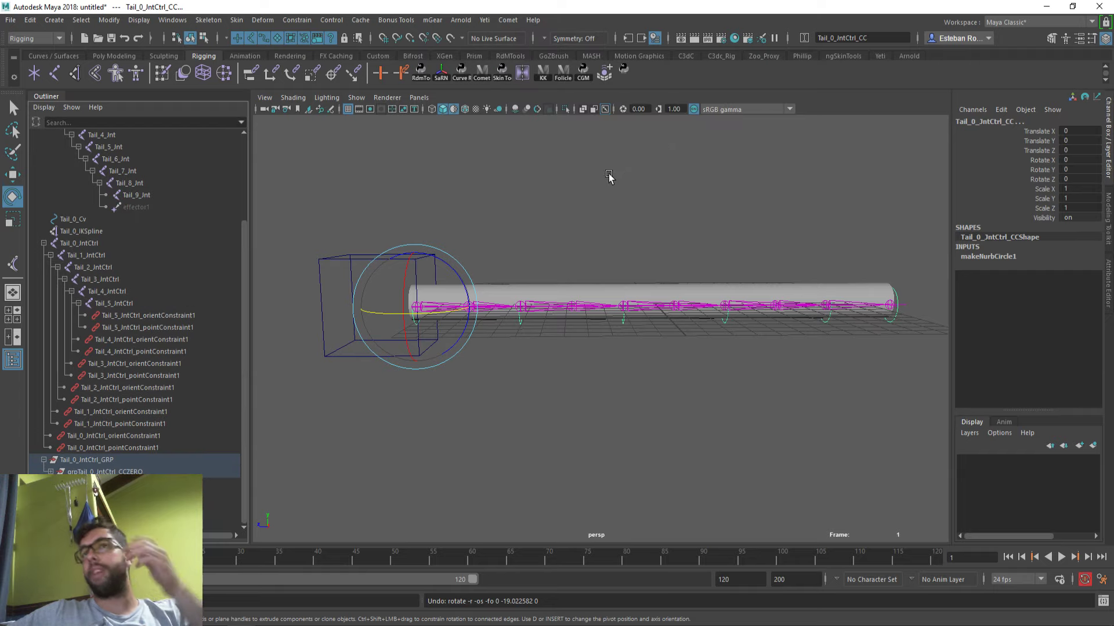
{"action": "left_click", "coordinate": [50, 472], "text": "shift"}
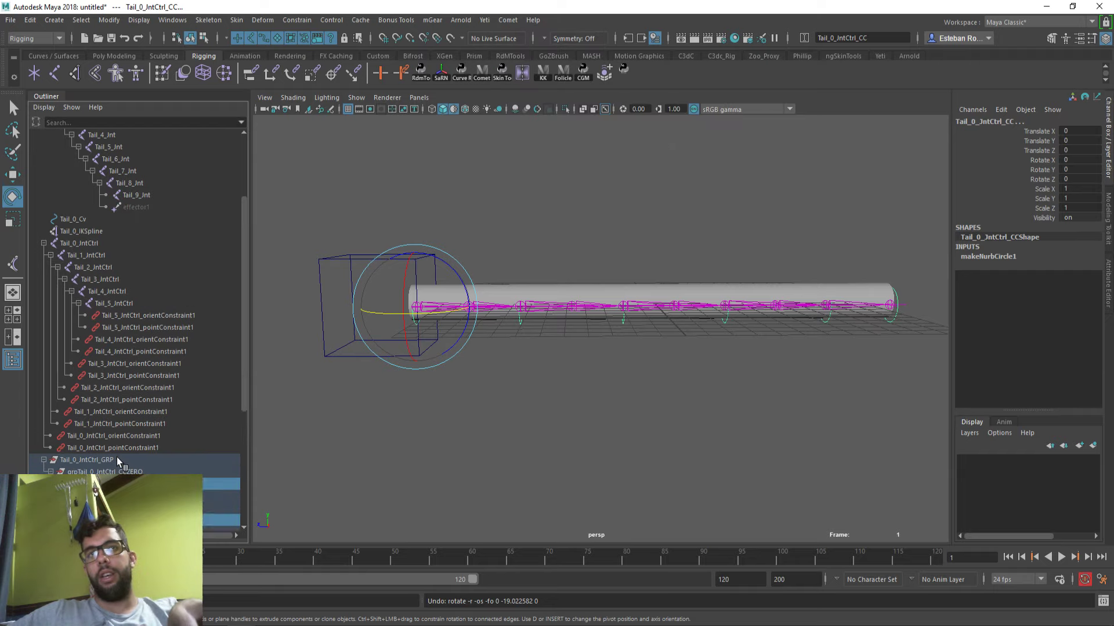
{"action": "scroll", "coordinate": [117, 460], "scroll_direction": "down", "scroll_amount": 5}
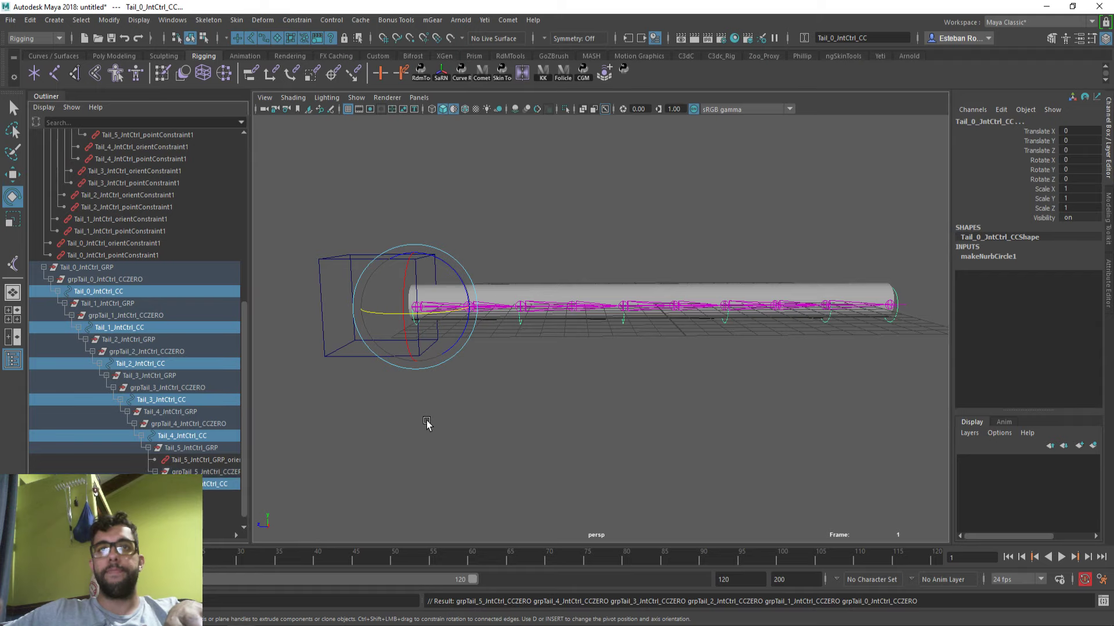
Step: Delete the orient constraint under Tail_5_JntCtrl_GRP
{"action": "key", "text": "Up"}
{"action": "left_click", "coordinate": [203, 460]}
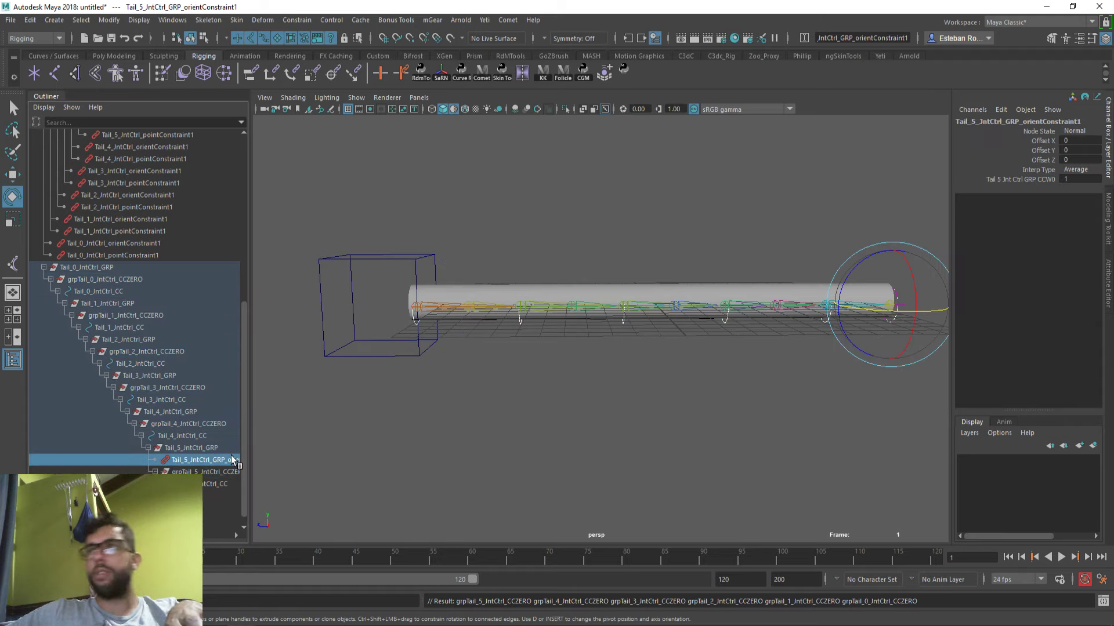
{"action": "key", "text": "Delete"}
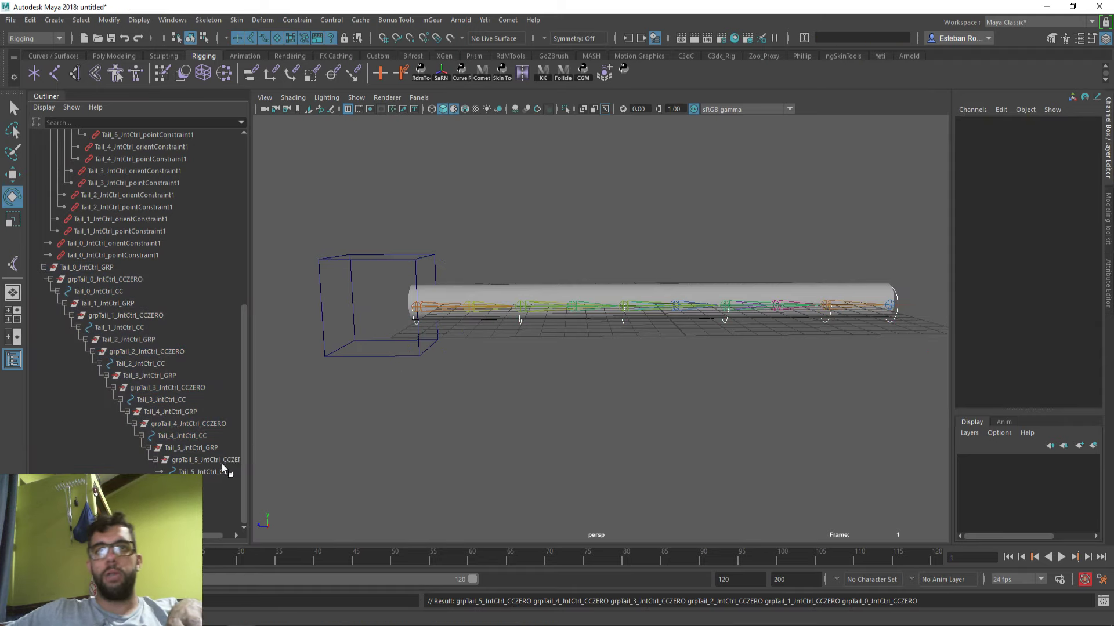
Step: Pull the stray Tail_5_JntCtrl_GRP_CC circle away from the tail end and delete it
{"action": "left_click", "coordinate": [221, 464]}
{"action": "key", "text": "Down"}
{"action": "middle_click_drag", "start_coordinate": [640, 399], "coordinate": [604, 401], "text": "alt"}
{"action": "left_click", "coordinate": [749, 395]}
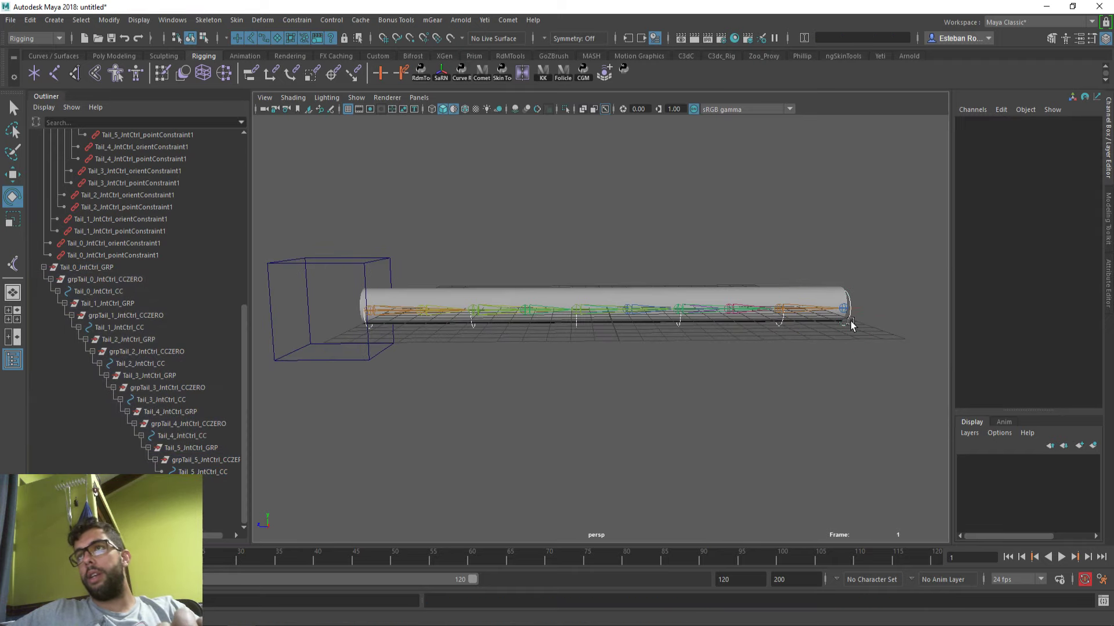
{"action": "left_click", "coordinate": [848, 322]}
{"action": "key", "text": "w"}
{"action": "left_click_drag", "start_coordinate": [844, 307], "coordinate": [847, 250]}
{"action": "left_click_drag", "start_coordinate": [844, 307], "coordinate": [828, 412]}
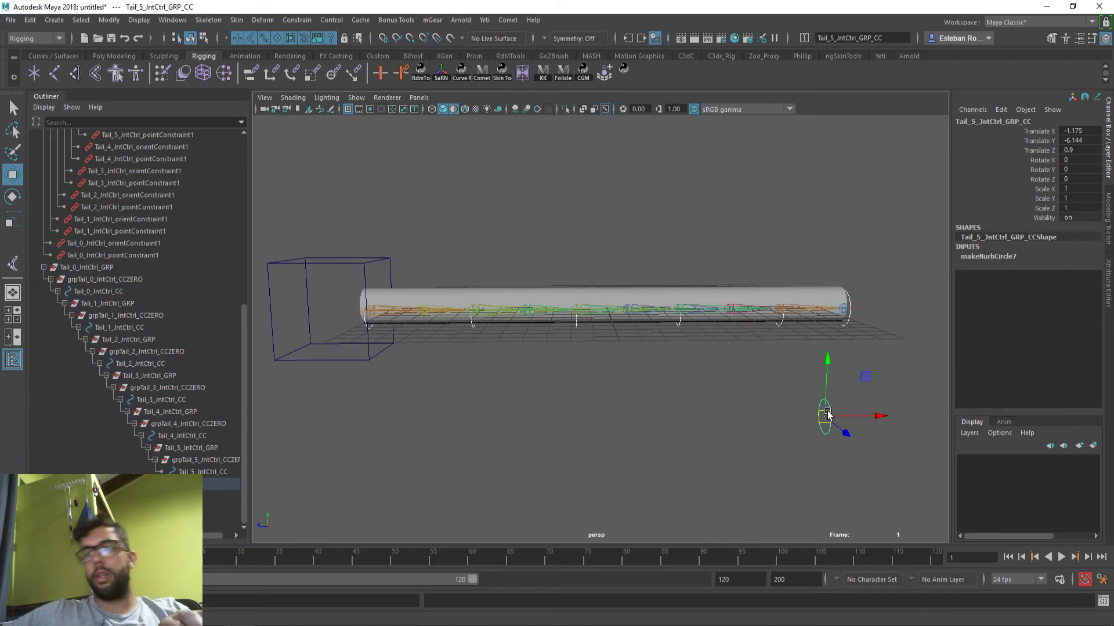
{"action": "key", "text": "Delete"}
Step: Move Tail_4_JntCtrl_CC and Tail_5_JntCtrl_CC in turn to test the tail end, undoing each move
{"action": "left_click", "coordinate": [847, 326]}
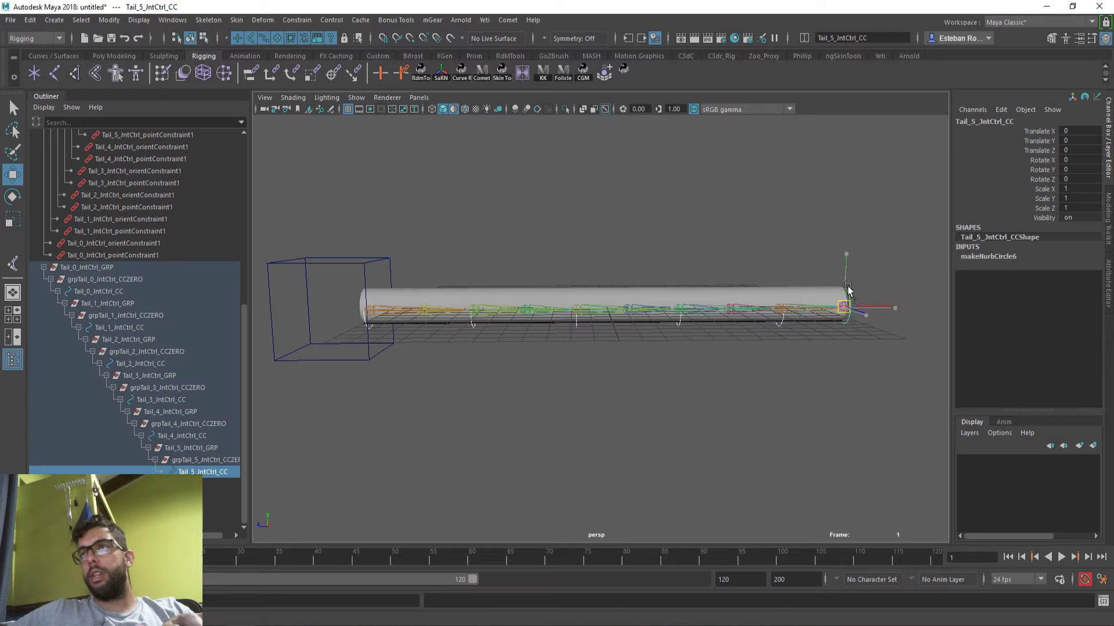
{"action": "left_click", "coordinate": [781, 325]}
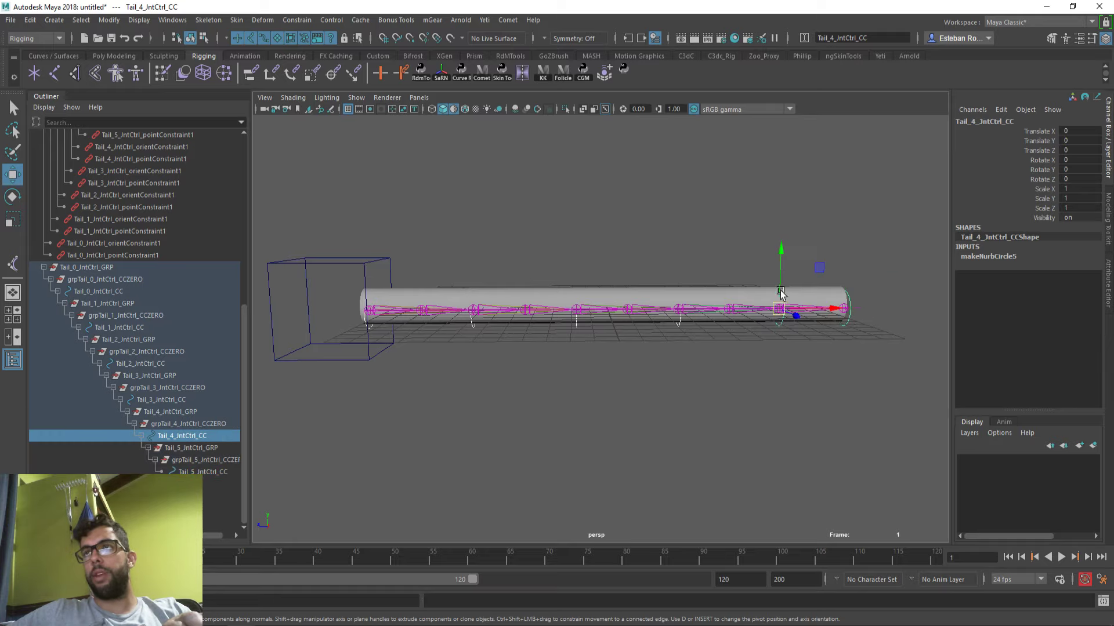
{"action": "left_click_drag", "start_coordinate": [780, 295], "coordinate": [768, 378]}
{"action": "key", "text": "ctrl+z"}
{"action": "left_click", "coordinate": [841, 327]}
{"action": "mouse_move", "coordinate": [843, 309]}
{"action": "left_mouse_down"}
{"action": "mouse_move", "coordinate": [840, 353]}
{"action": "mouse_move", "coordinate": [847, 276]}
{"action": "mouse_move", "coordinate": [848, 327]}
{"action": "left_mouse_up"}
{"action": "key", "text": "ctrl+z"}
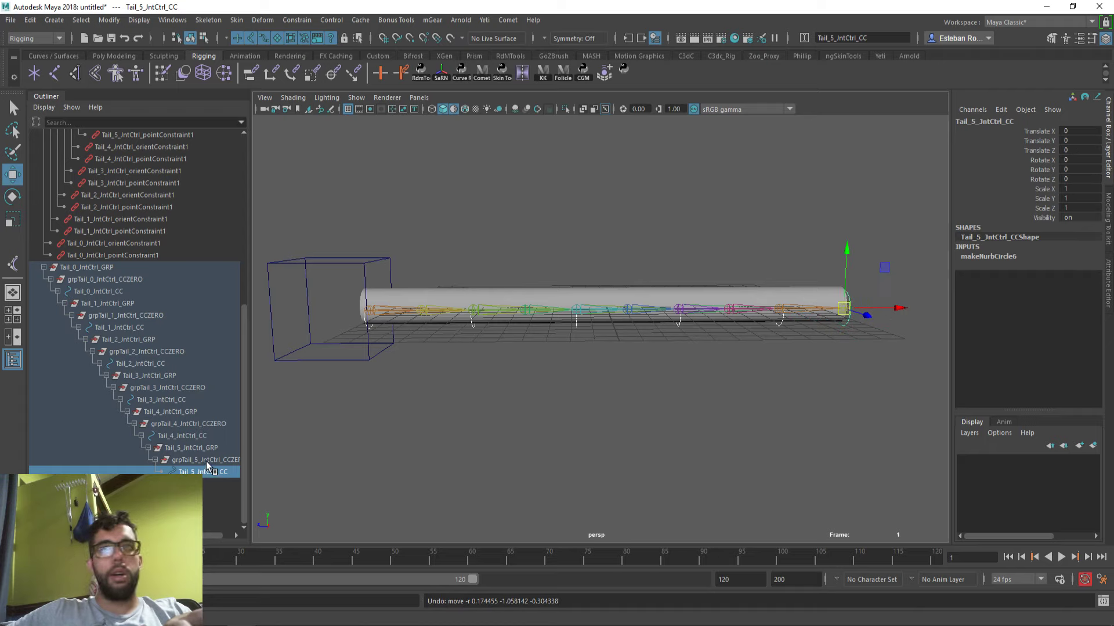
Step: Delete grpTail_5_JntCtrl_CCZERO together with its Tail_5_JntCtrl_CC control
{"action": "left_click", "coordinate": [206, 461]}
{"action": "key", "text": "Delete"}
{"action": "left_click_drag", "start_coordinate": [781, 365], "coordinate": [806, 333], "text": "alt"}
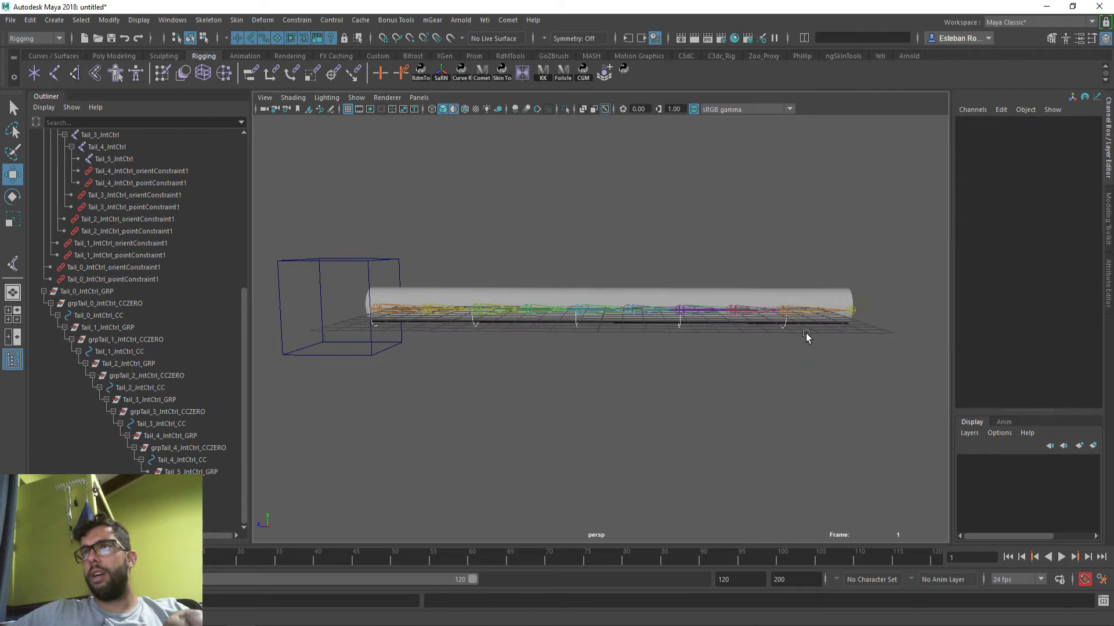
Step: Rotate Tail_4_JntCtrl_CC about -15.411 in Z to test the tail tip, and undo the rotation
{"action": "left_click", "coordinate": [784, 332]}
{"action": "key", "text": "e"}
{"action": "left_click", "coordinate": [777, 328]}
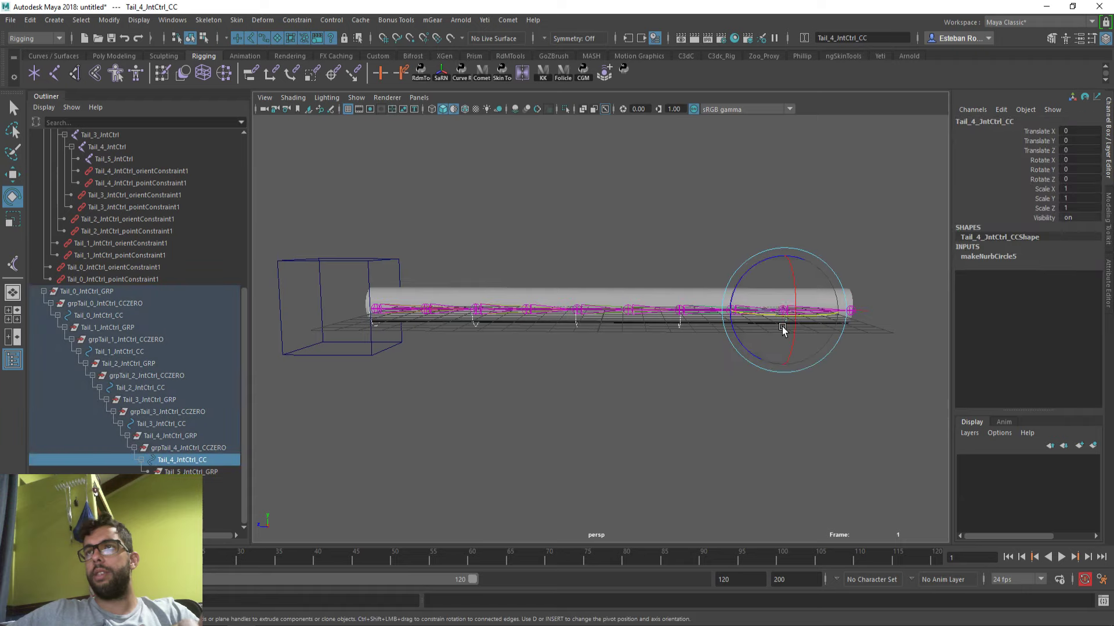
{"action": "left_click_drag", "start_coordinate": [764, 266], "coordinate": [723, 351]}
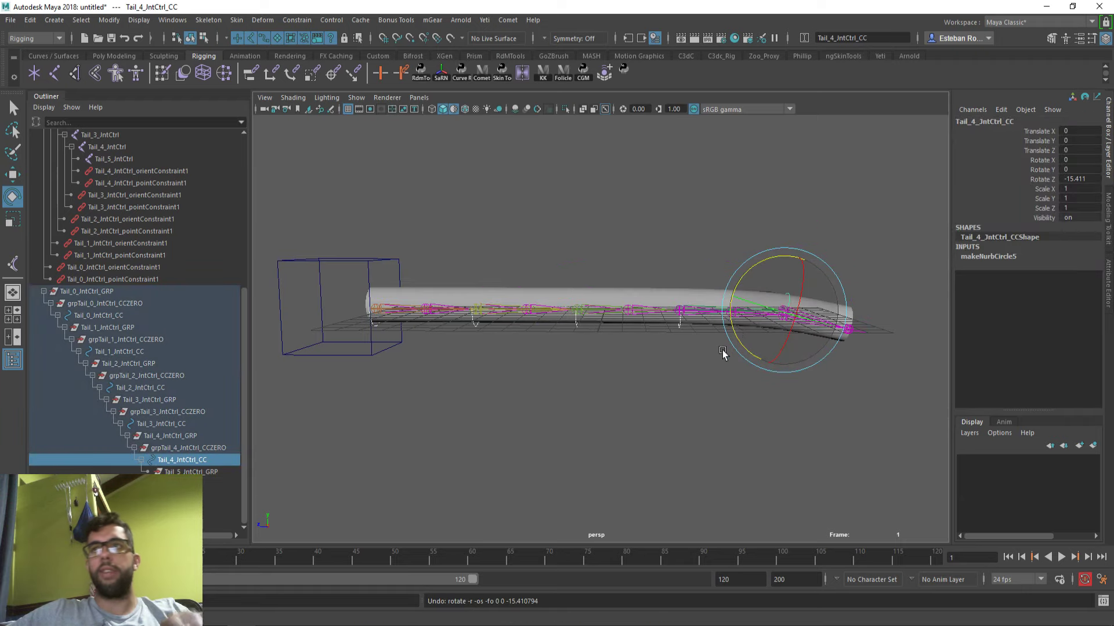
{"action": "key", "text": "ctrl+z"}
{"action": "right_click_drag", "start_coordinate": [723, 352], "coordinate": [686, 396], "text": "alt"}
{"action": "key", "text": "ctrl+z"}
Step: Open the Connection Editor with Tail_MasterController loaded as the source
{"action": "middle_click_drag", "start_coordinate": [529, 333], "coordinate": [505, 368], "text": "alt"}
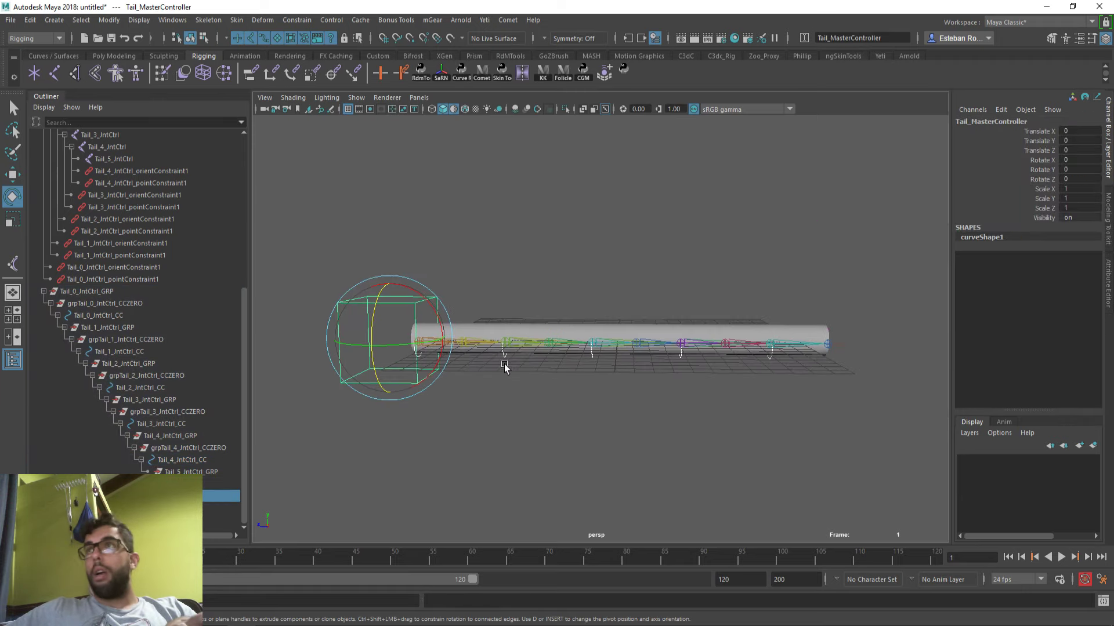
{"action": "left_click_drag", "start_coordinate": [504, 368], "coordinate": [515, 364], "text": "alt"}
{"action": "left_click", "coordinate": [173, 20]}
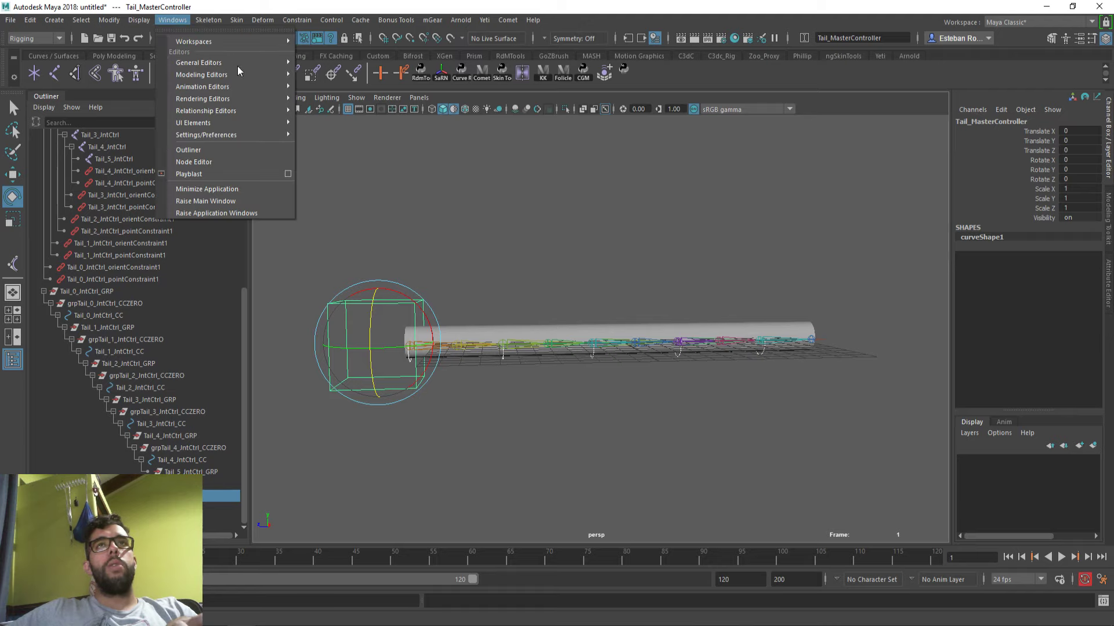
{"action": "mouse_move", "coordinate": [244, 62]}
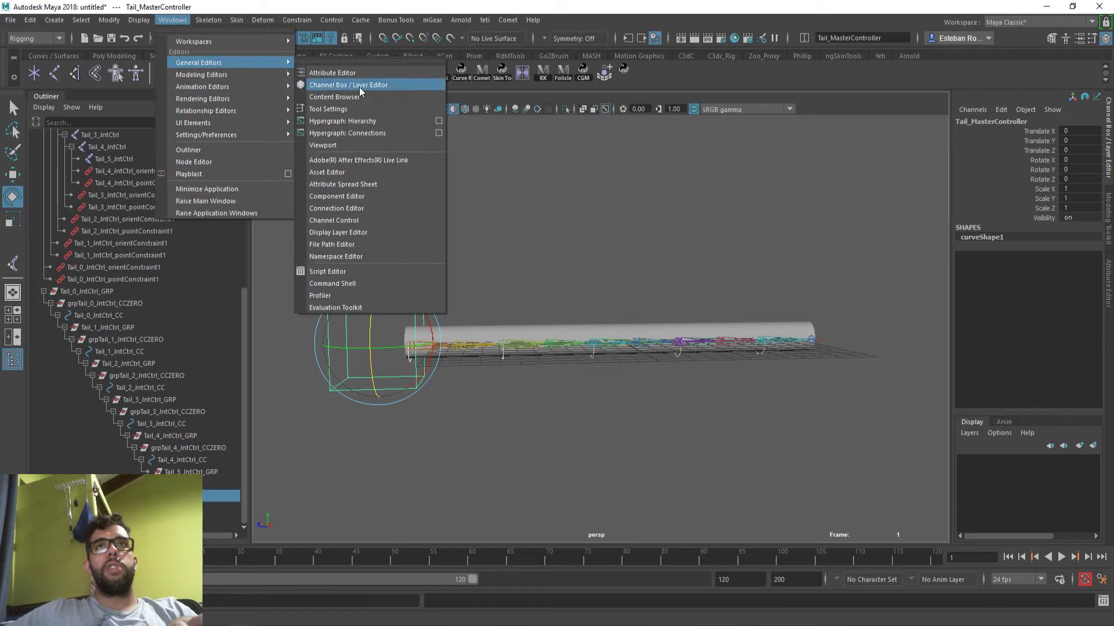
{"action": "left_click", "coordinate": [355, 208]}
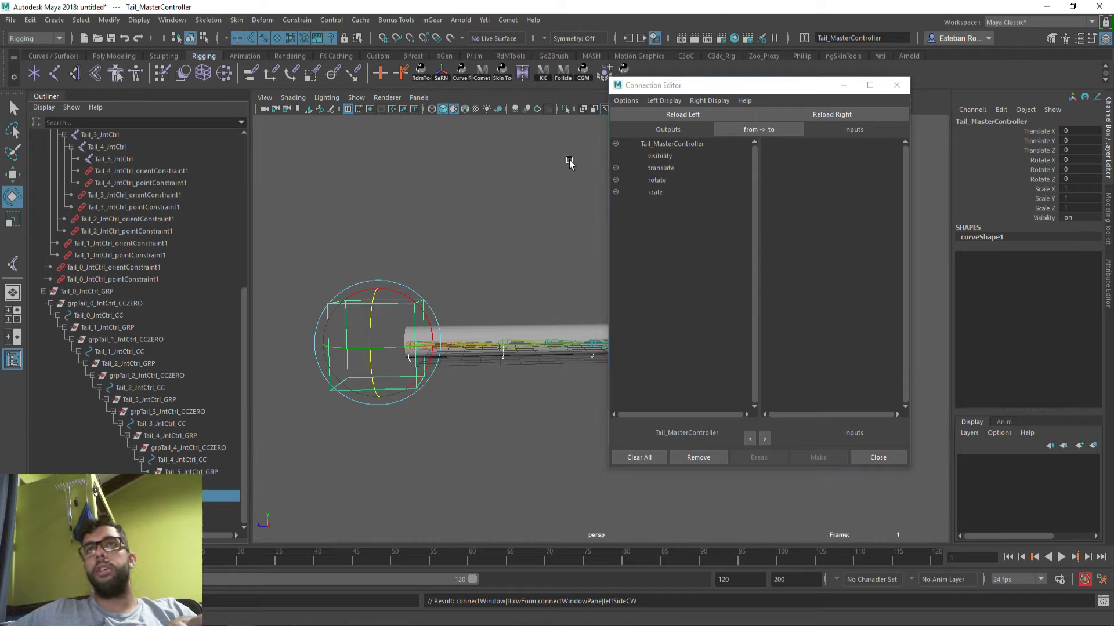
Step: Delete the leftover Tail_5_JntCtrl_GRP group at the end of the control hierarchy
{"action": "left_click", "coordinate": [188, 471]}
{"action": "key", "text": "Delete"}
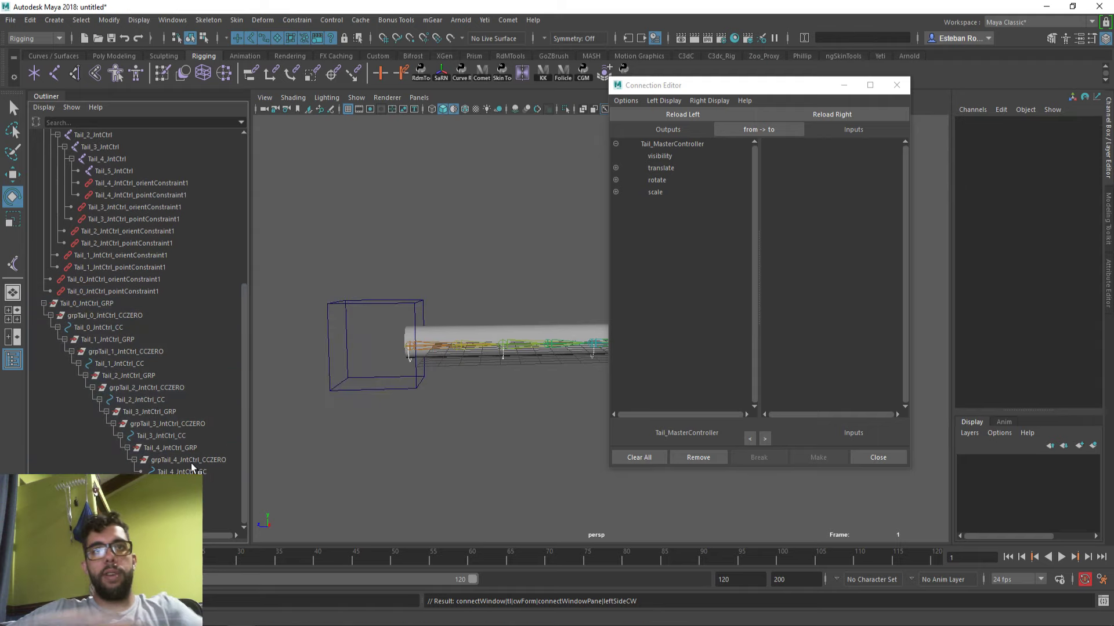
Step: Hide the translate, scale and visibility channels of grpTail_0_JntCtrl_CCZERO through grpTail_4_JntCtrl_CCZERO with RdM Tools, leaving rotation available
{"action": "left_click", "coordinate": [190, 470]}
{"action": "left_click", "coordinate": [176, 449], "text": "ctrl"}
{"action": "left_click", "coordinate": [177, 459]}
{"action": "left_click", "coordinate": [188, 425], "text": "ctrl"}
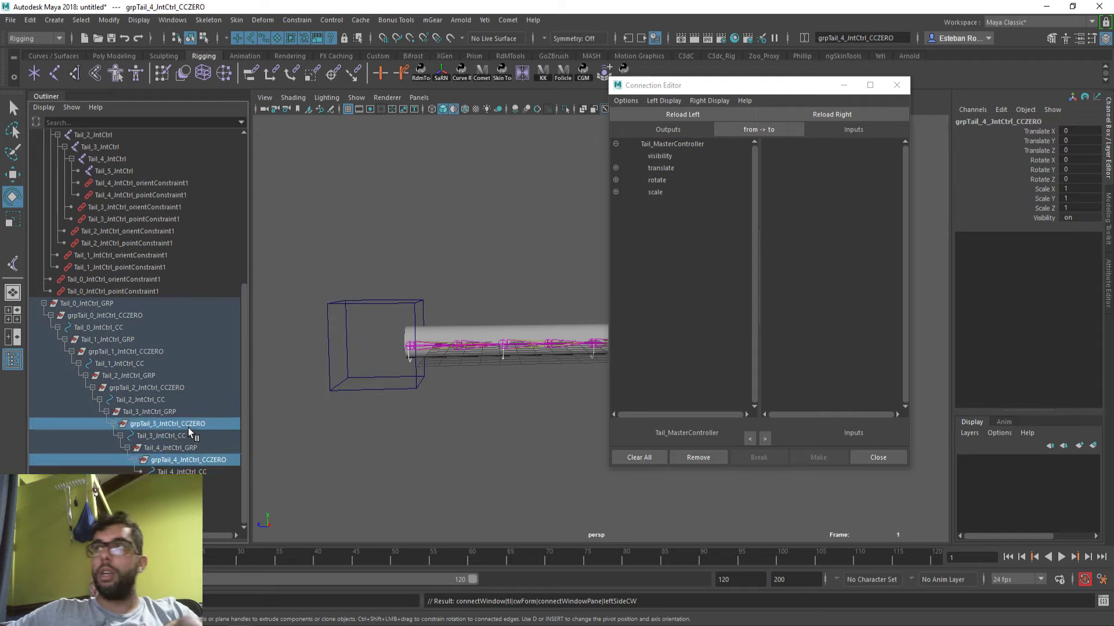
{"action": "left_click", "coordinate": [174, 387], "text": "ctrl"}
{"action": "left_click", "coordinate": [160, 354], "text": "ctrl"}
{"action": "left_click", "coordinate": [147, 316], "text": "ctrl"}
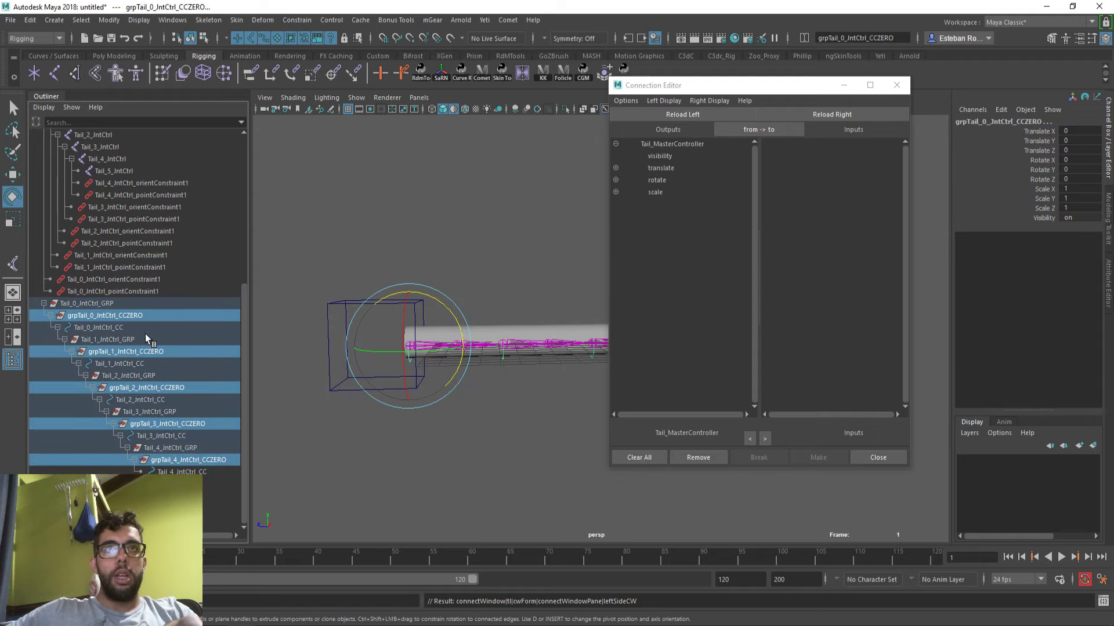
{"action": "left_click", "coordinate": [630, 69]}
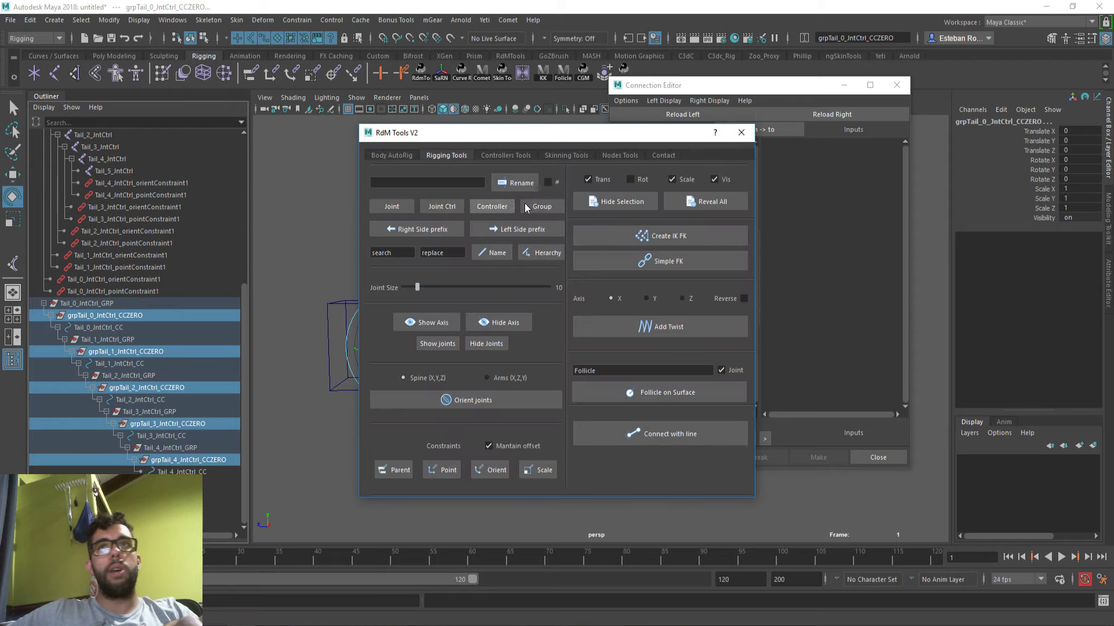
{"action": "left_click", "coordinate": [644, 203]}
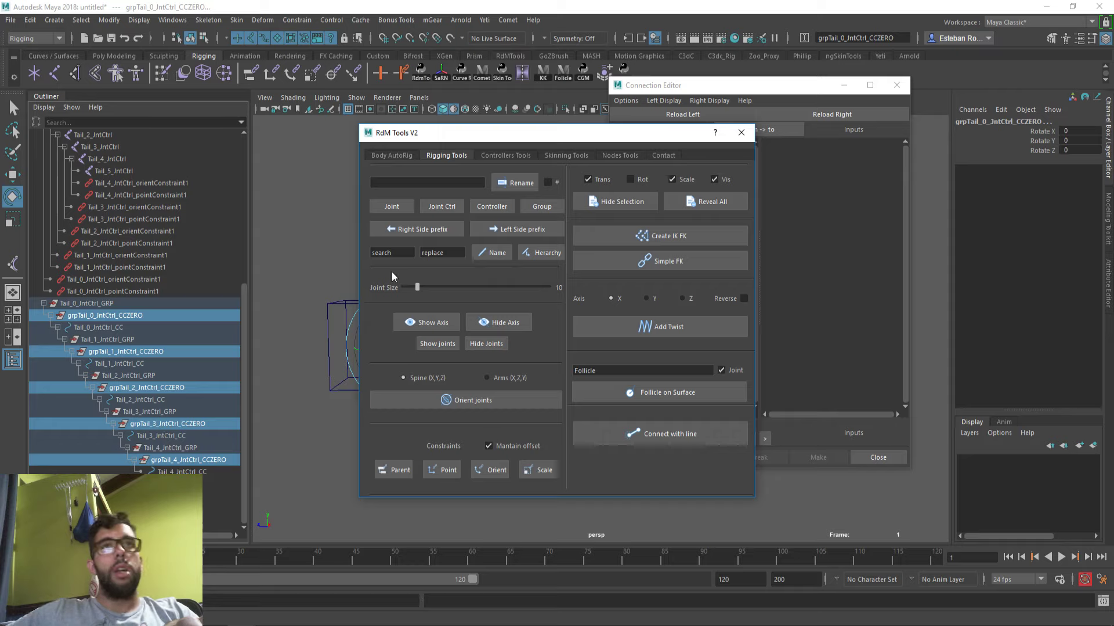
{"action": "left_click", "coordinate": [741, 132]}
Step: Load the five grpTail_JntCtrl_CCZERO groups as connection targets and connect Tail_MasterController's rotate to each group's rotate
{"action": "left_click", "coordinate": [832, 115]}
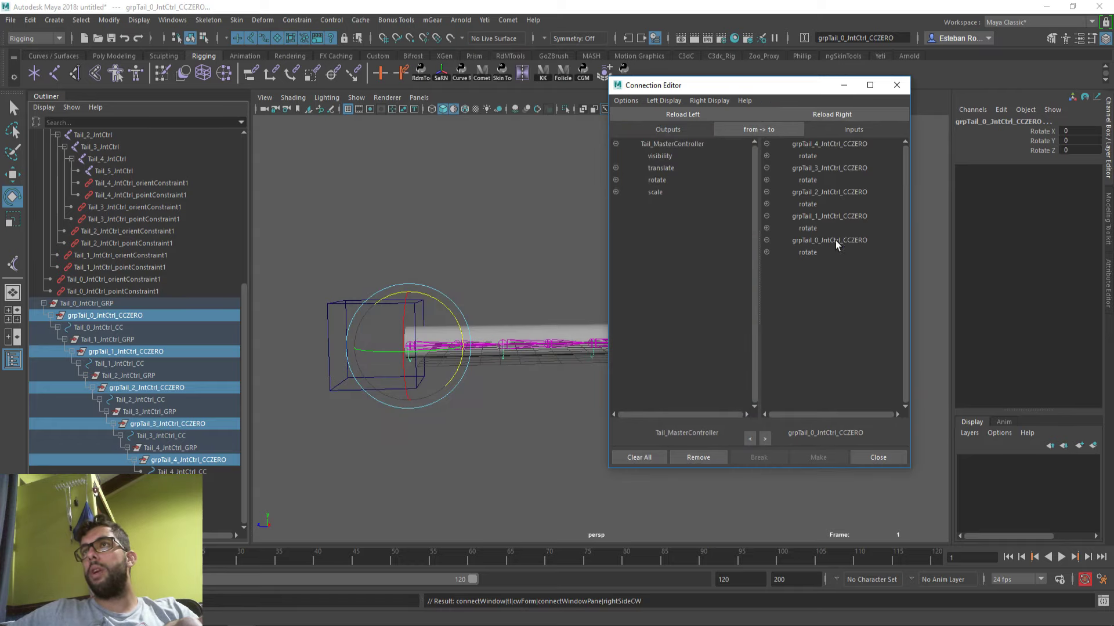
{"action": "left_click", "coordinate": [709, 100]}
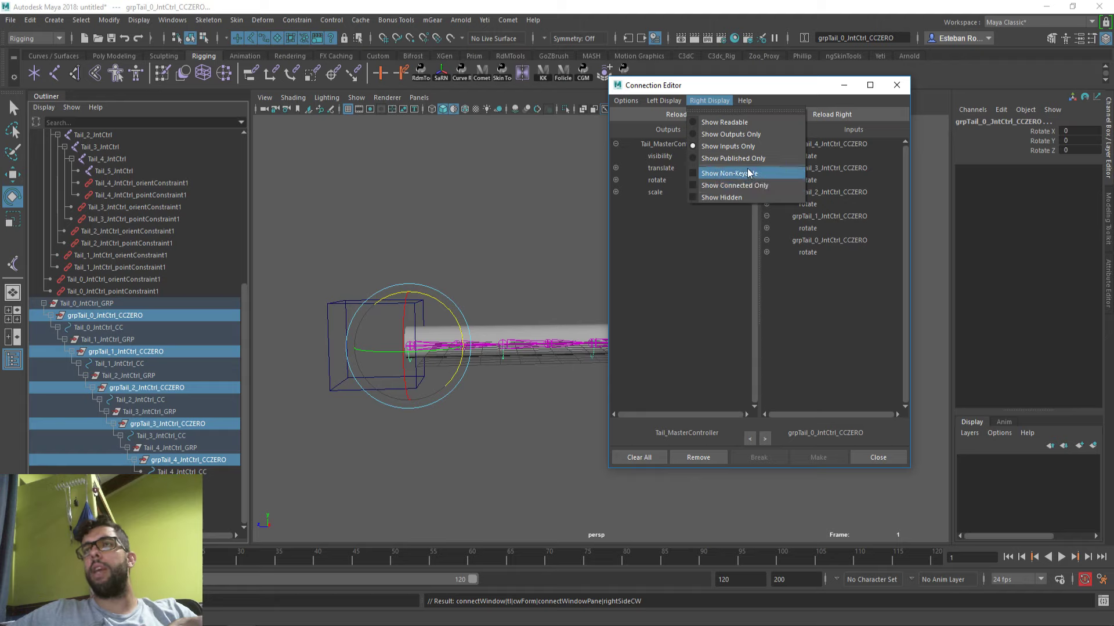
{"action": "left_click", "coordinate": [661, 181]}
{"action": "left_click", "coordinate": [807, 156]}
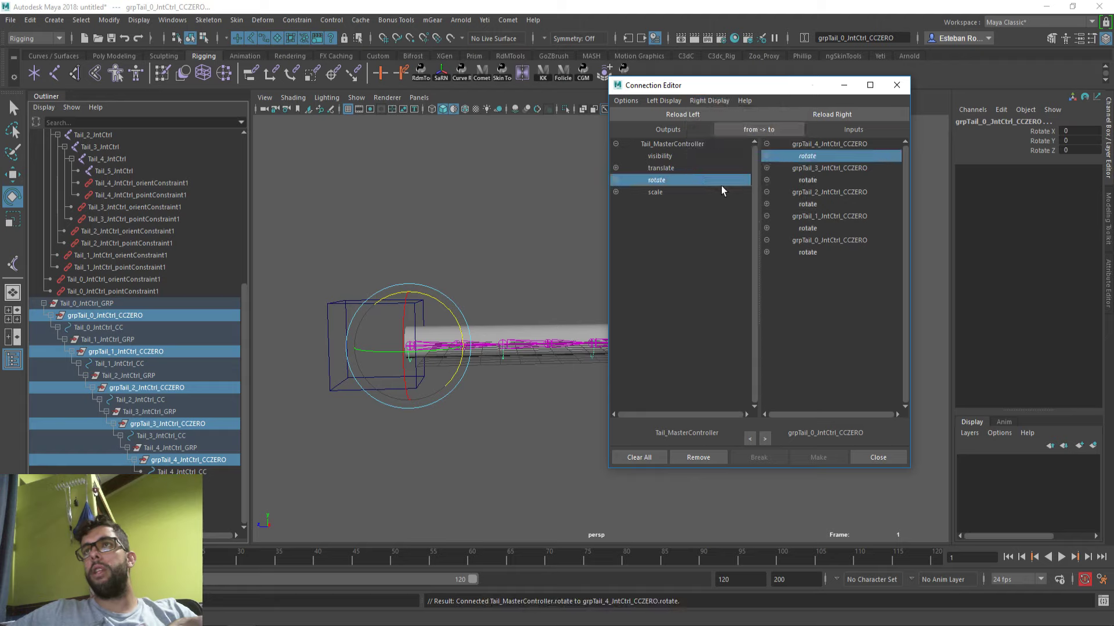
{"action": "left_click", "coordinate": [824, 205]}
{"action": "left_click", "coordinate": [822, 180]}
{"action": "left_click", "coordinate": [820, 226]}
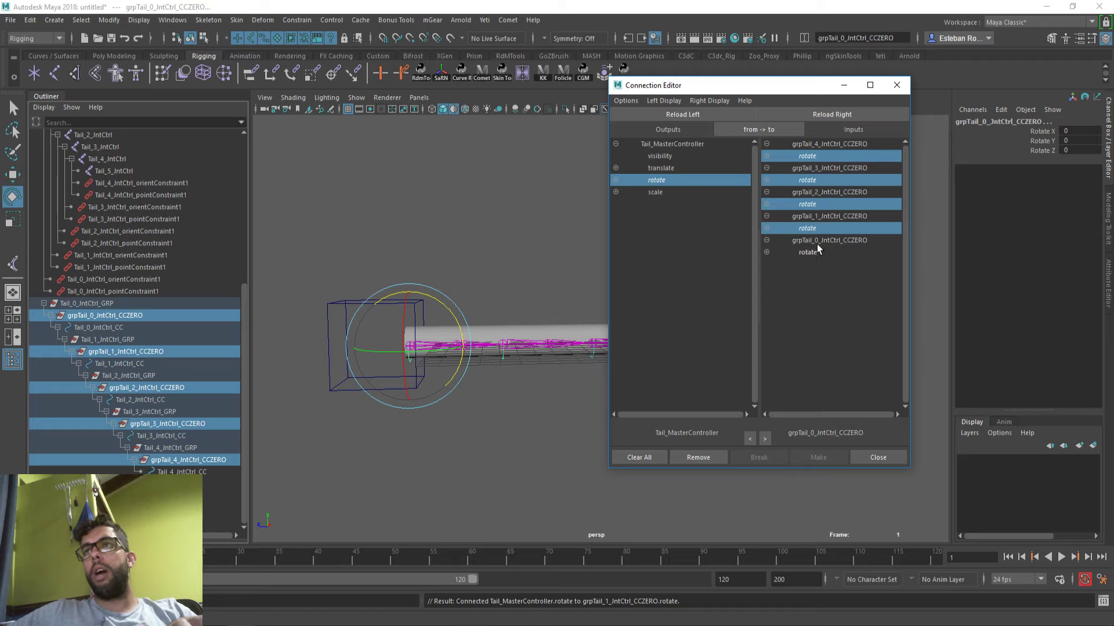
{"action": "left_click", "coordinate": [809, 252]}
Step: Rotate Tail_MasterController about 19.6 in Z to test the connected tail, and undo the rotation
{"action": "left_click", "coordinate": [375, 292]}
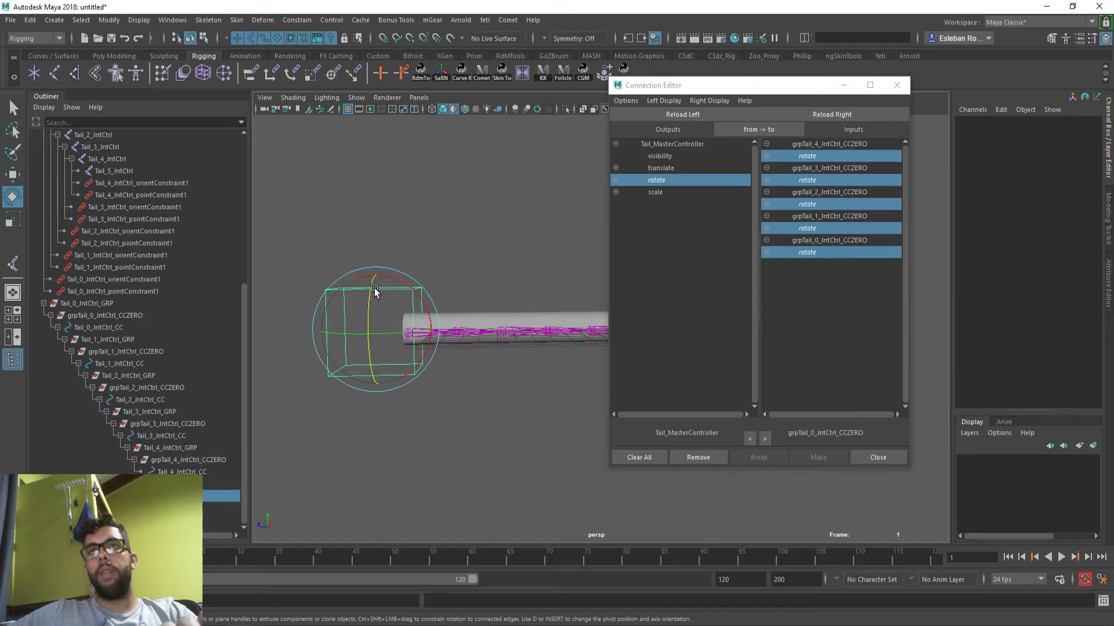
{"action": "left_click_drag", "start_coordinate": [426, 297], "coordinate": [368, 309]}
{"action": "key", "text": "ctrl+z"}
{"action": "key", "text": "ctrl+z"}
{"action": "key", "text": "ctrl+z"}
{"action": "key", "text": "ctrl+z"}
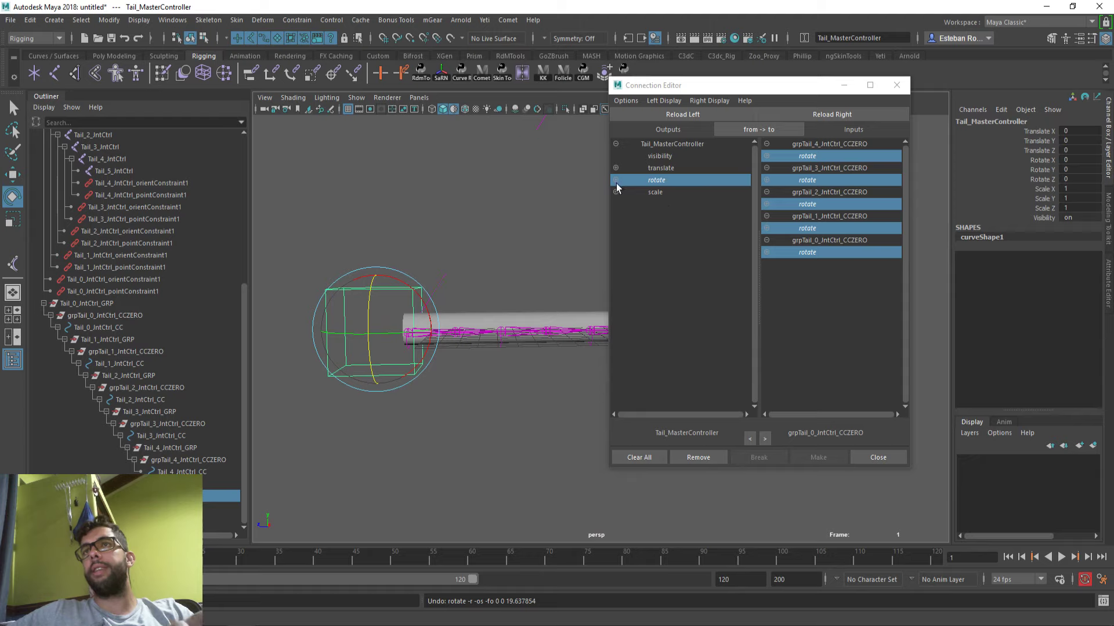
Step: Expand the individual rotate axes of Tail_MasterController and the CCZERO groups, and disconnect the combined rotate connection from all five groups
{"action": "left_click", "coordinate": [616, 183]}
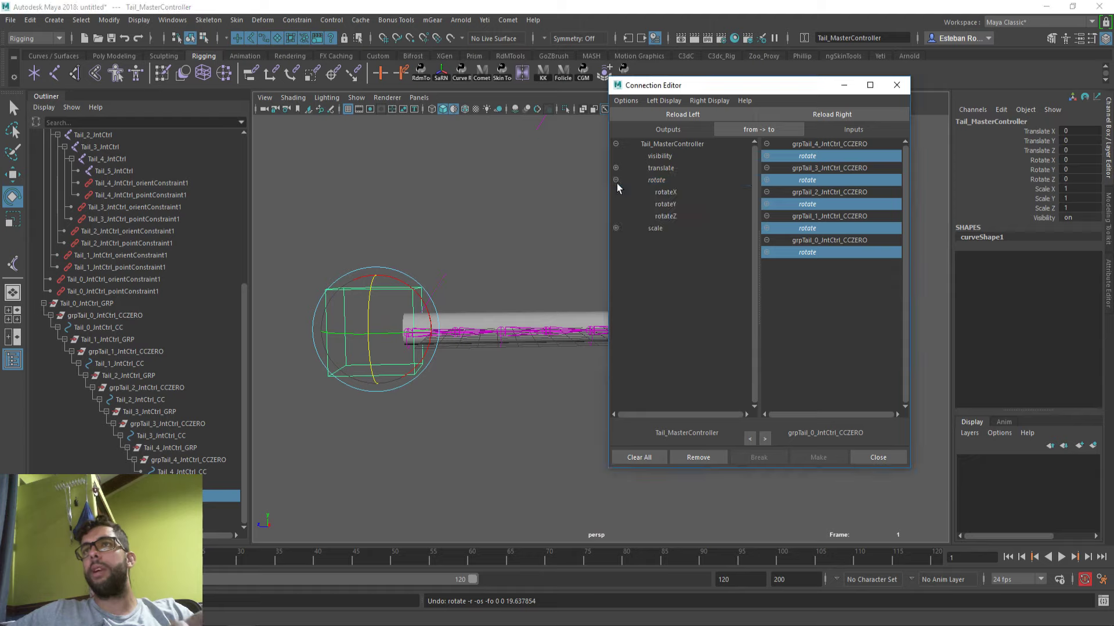
{"action": "left_click", "coordinate": [766, 228]}
{"action": "left_click", "coordinate": [767, 204]}
{"action": "left_click", "coordinate": [767, 179]}
{"action": "left_click", "coordinate": [767, 156]}
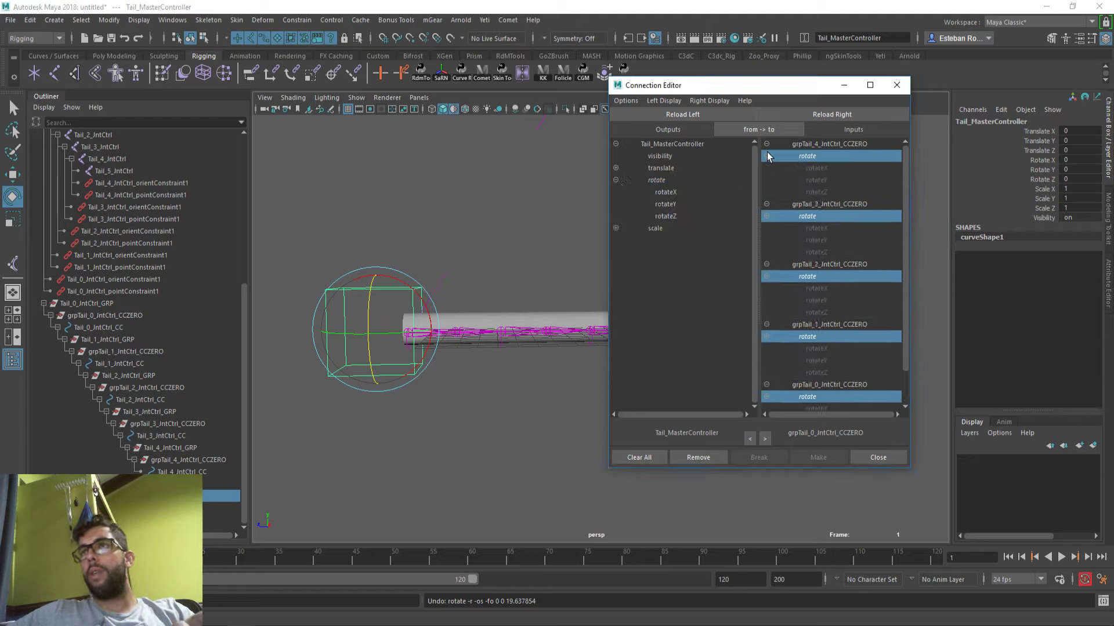
{"action": "left_click", "coordinate": [814, 157]}
{"action": "left_click", "coordinate": [819, 217]}
{"action": "left_click", "coordinate": [820, 276]}
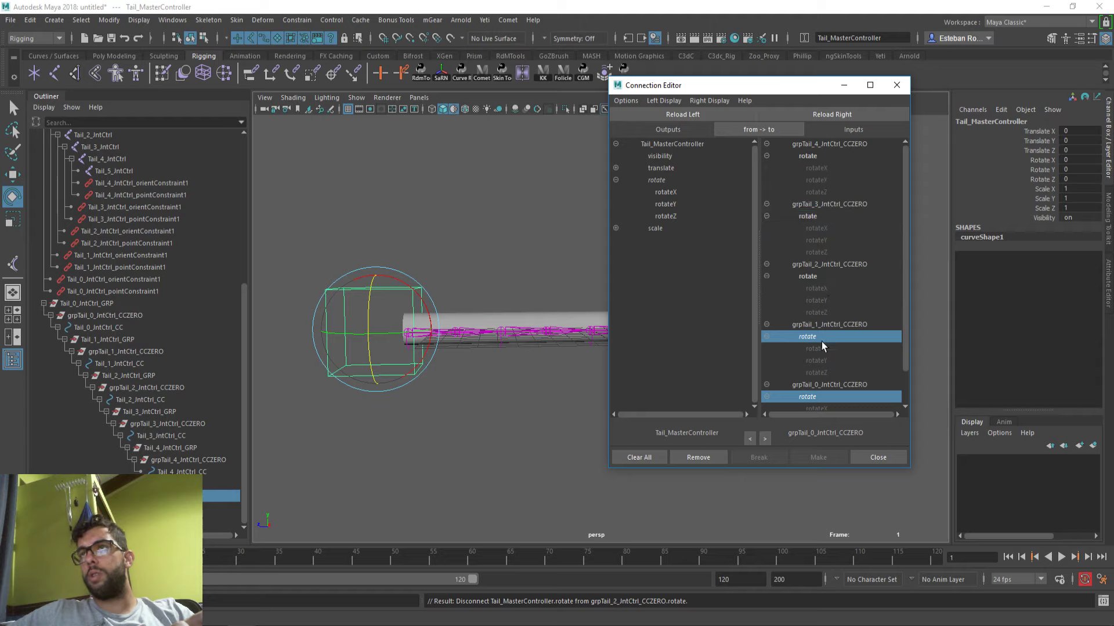
{"action": "left_click", "coordinate": [822, 339]}
{"action": "scroll", "coordinate": [821, 341], "scroll_direction": "down", "scroll_amount": 1}
{"action": "left_click", "coordinate": [818, 360]}
Step: Connect Tail_MasterController's rotateY to the rotateY of all five CCZERO groups
{"action": "left_click", "coordinate": [684, 204]}
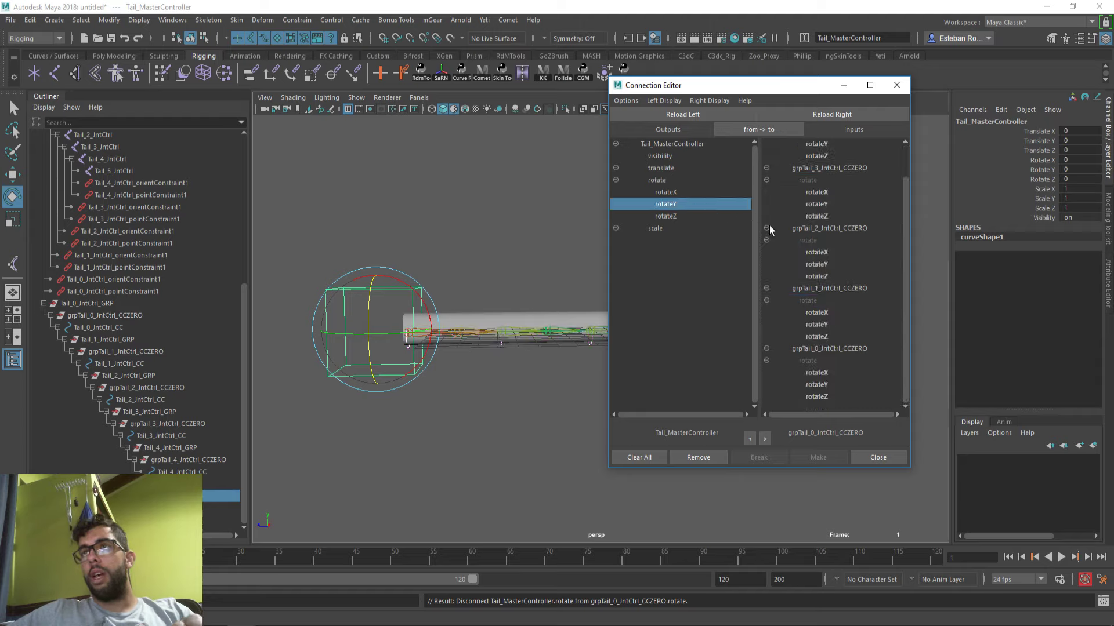
{"action": "left_click", "coordinate": [814, 265]}
{"action": "left_click", "coordinate": [826, 323]}
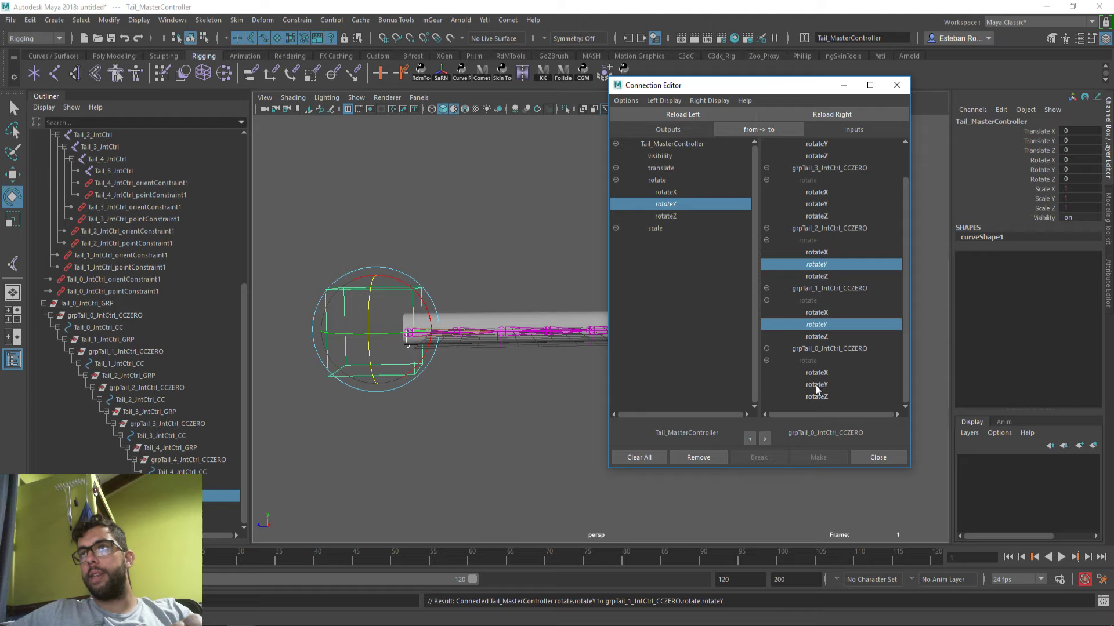
{"action": "left_click", "coordinate": [815, 384]}
{"action": "left_click", "coordinate": [812, 205]}
{"action": "left_click", "coordinate": [819, 145]}
{"action": "scroll", "coordinate": [819, 162], "scroll_direction": "up", "scroll_amount": 1}
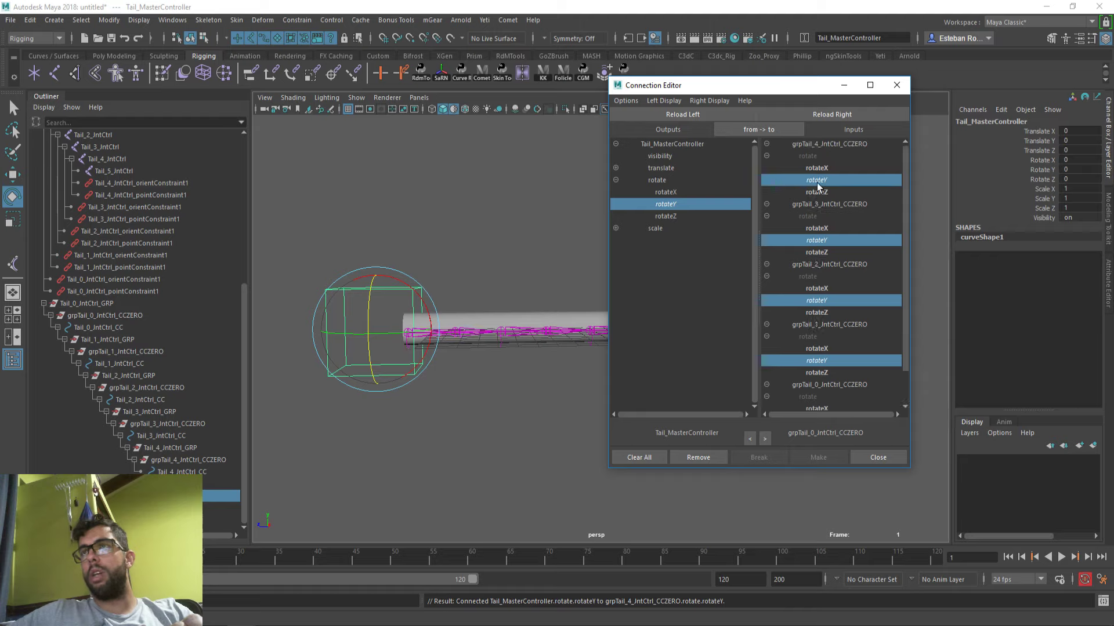
Step: Connect Tail_MasterController's rotateX to the rotateZ of all five CCZERO groups
{"action": "left_click", "coordinate": [664, 192]}
{"action": "left_click", "coordinate": [817, 192]}
{"action": "left_click", "coordinate": [820, 252]}
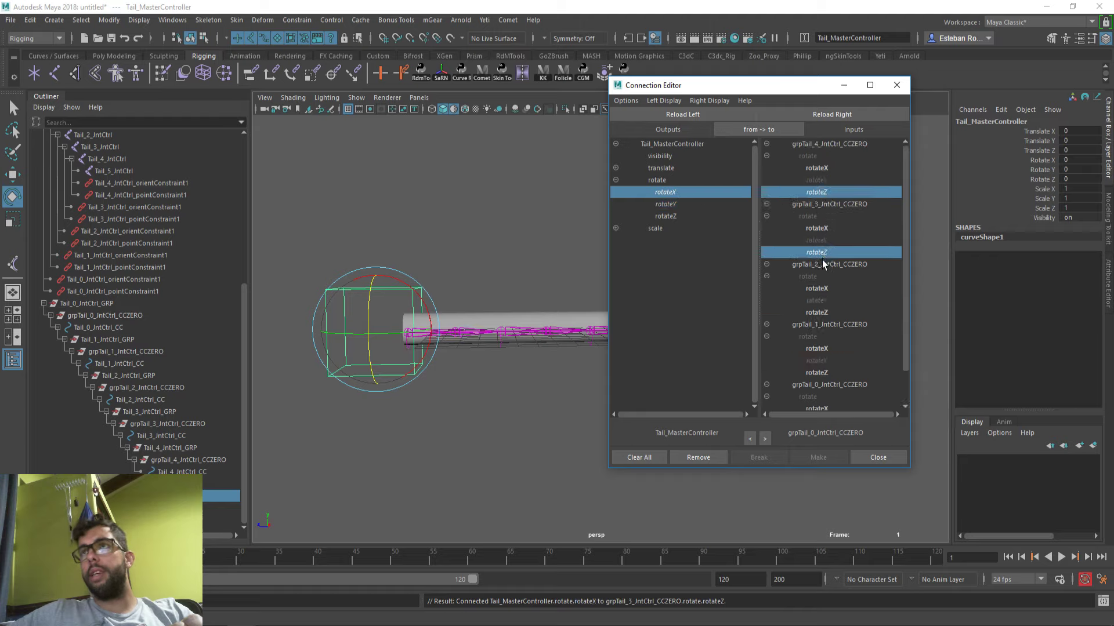
{"action": "left_click", "coordinate": [823, 313]}
{"action": "left_click", "coordinate": [819, 370]}
{"action": "scroll", "coordinate": [819, 370], "scroll_direction": "down", "scroll_amount": 1}
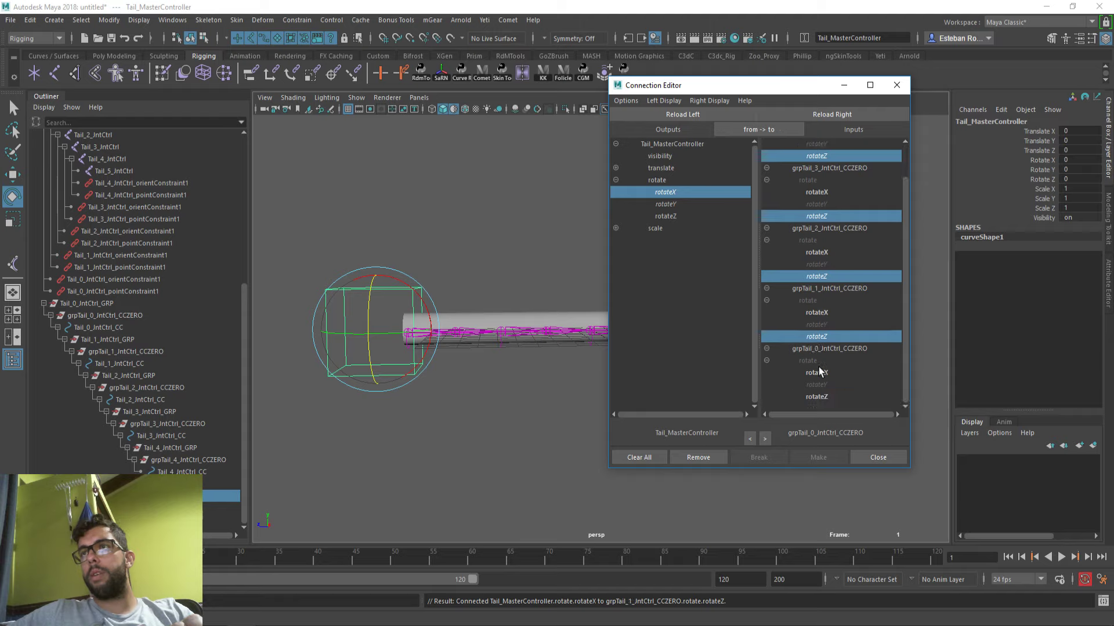
{"action": "left_click", "coordinate": [818, 397]}
Step: Connect Tail_MasterController's rotateZ to the rotateX of all five CCZERO groups
{"action": "left_click", "coordinate": [667, 216]}
{"action": "left_click", "coordinate": [817, 192]}
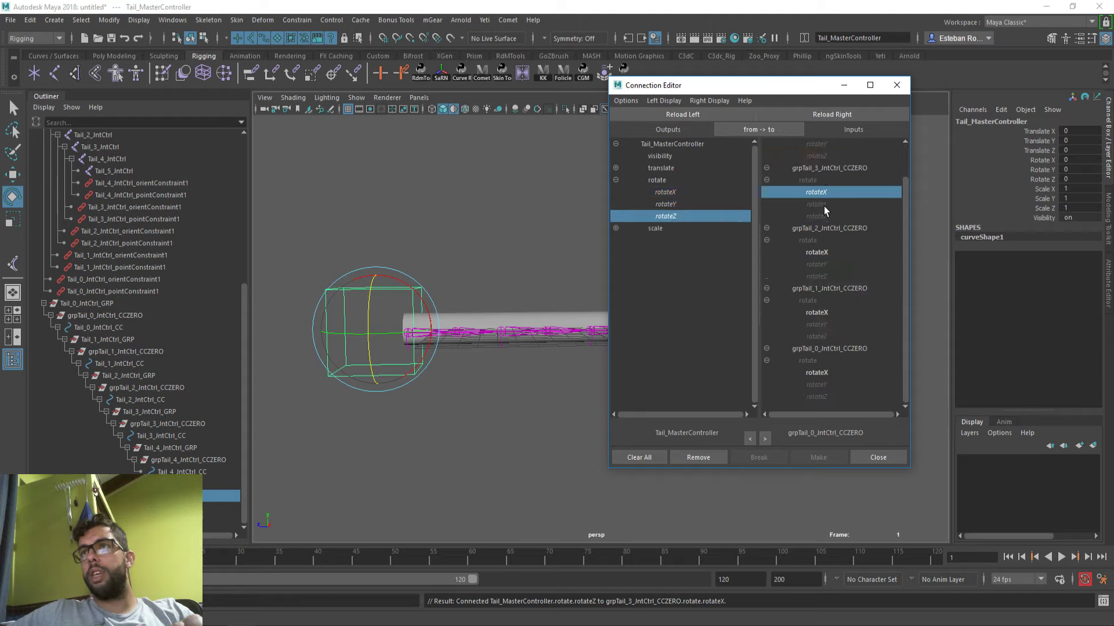
{"action": "left_click", "coordinate": [818, 252]}
{"action": "left_click", "coordinate": [817, 312]}
{"action": "left_click", "coordinate": [818, 373]}
{"action": "scroll", "coordinate": [812, 261], "scroll_direction": "up", "scroll_amount": 1}
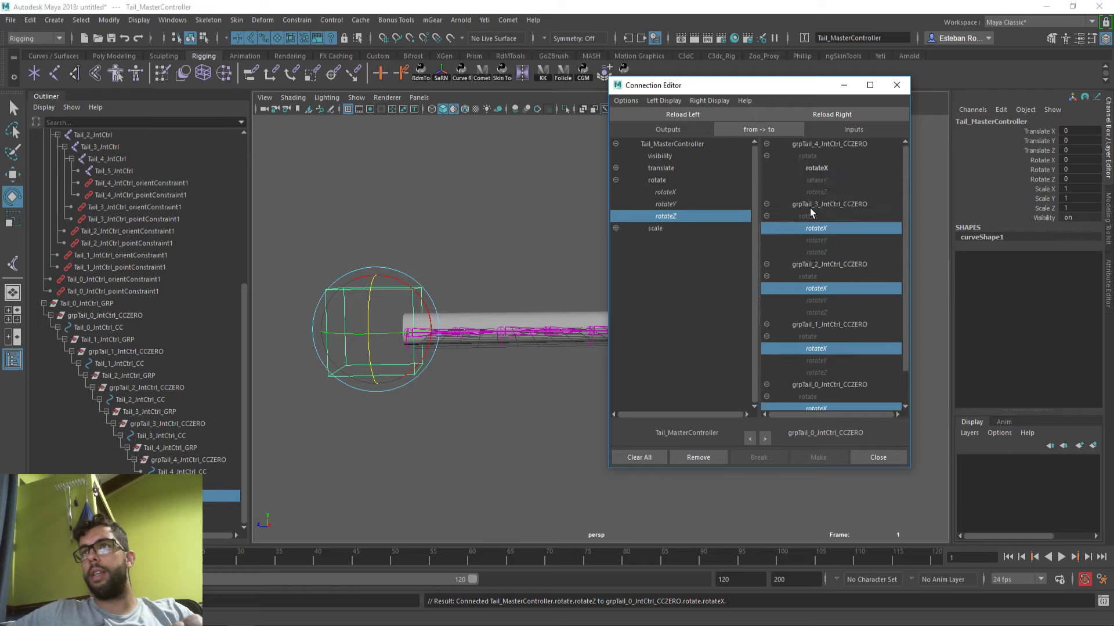
{"action": "left_click", "coordinate": [815, 169]}
Step: Rotate the Tail_MasterController cube to test the remapped axis connections, and undo the rotation
{"action": "left_click", "coordinate": [419, 383]}
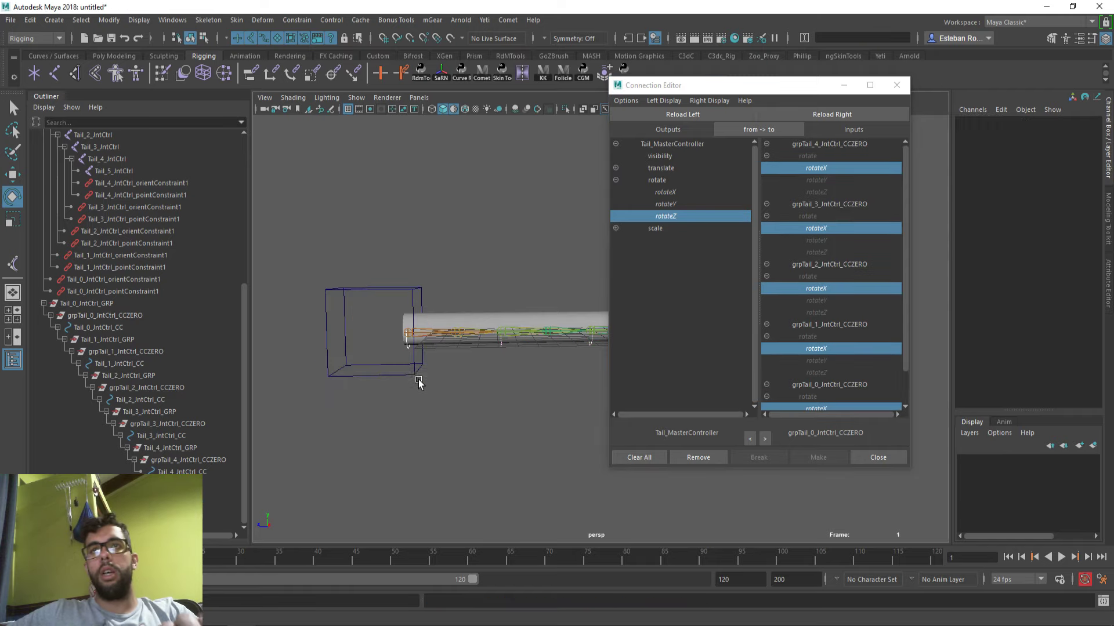
{"action": "left_click", "coordinate": [413, 355]}
{"action": "left_click_drag", "start_coordinate": [428, 319], "coordinate": [370, 342]}
{"action": "key", "text": "ctrl+z"}
{"action": "key", "text": "ctrl+z"}
Step: Close the Connection Editor
{"action": "scroll", "coordinate": [524, 238], "scroll_direction": "down", "scroll_amount": 3}
{"action": "middle_click_drag", "start_coordinate": [561, 209], "coordinate": [487, 226], "text": "alt"}
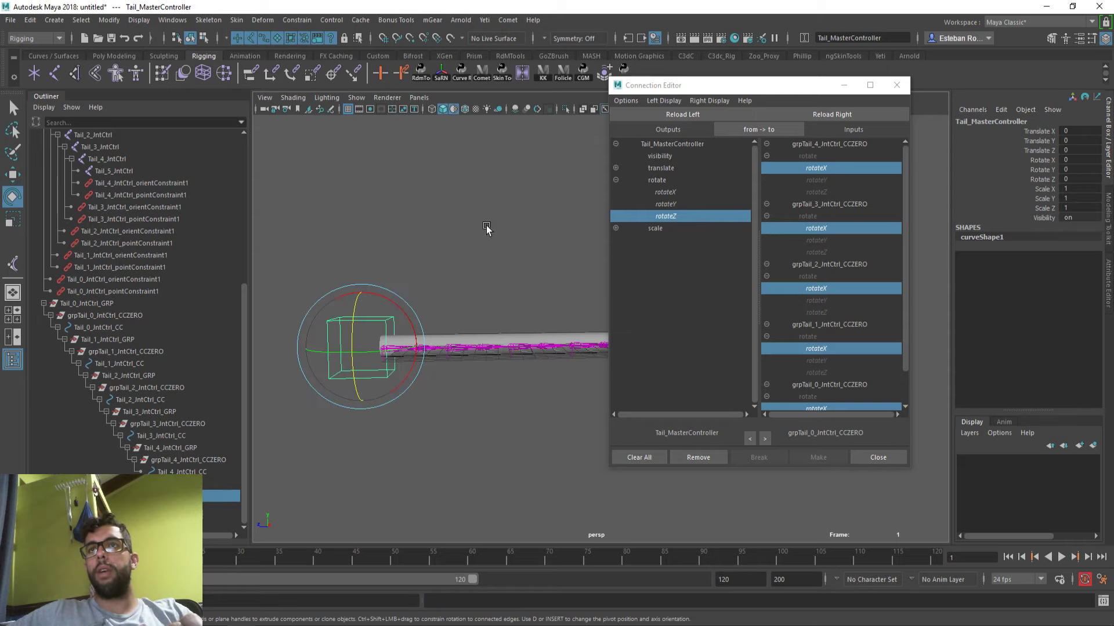
{"action": "left_click", "coordinate": [896, 86]}
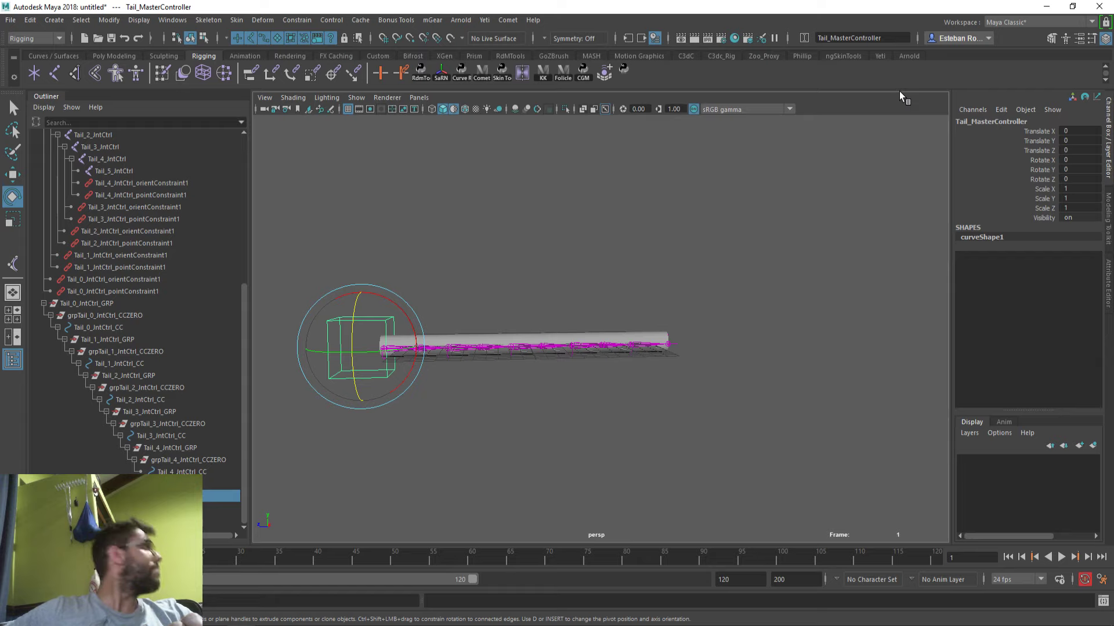
Step: Rotate Tail_3_JntCtrl_CC to test the individual tail control, undo the changes, and reselect Tail_MasterController
{"action": "middle_click_drag", "start_coordinate": [589, 294], "coordinate": [601, 288], "text": "alt"}
{"action": "right_click_drag", "start_coordinate": [602, 288], "coordinate": [621, 383], "text": "alt"}
{"action": "left_click_drag", "start_coordinate": [621, 383], "coordinate": [608, 415], "text": "alt"}
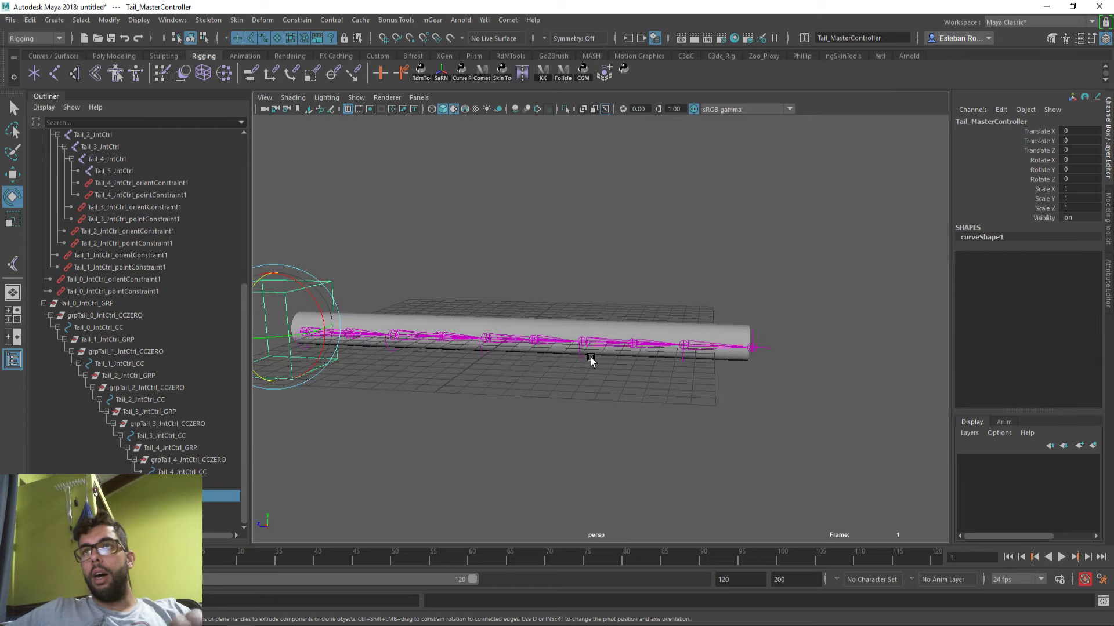
{"action": "left_click", "coordinate": [584, 358]}
{"action": "left_click_drag", "start_coordinate": [584, 358], "coordinate": [558, 284]}
{"action": "key", "text": "w"}
{"action": "key", "text": "ctrl+z"}
{"action": "key", "text": "ctrl+z"}
{"action": "key", "text": "ctrl+z"}
{"action": "key", "text": "ctrl+z"}
{"action": "left_click", "coordinate": [384, 359]}
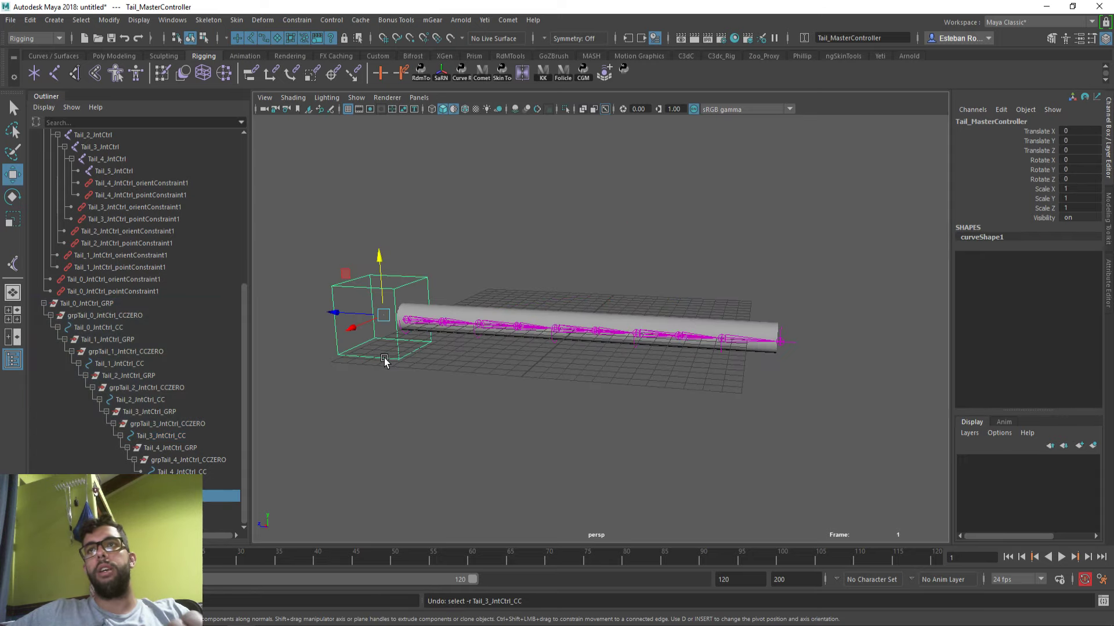
Step: Collapse the joint hierarchies in the Outliner and delete the leftover Tail_5_JntCtrl_GRP_GRP group
{"action": "scroll", "coordinate": [41, 296], "scroll_direction": "up", "scroll_amount": 5}
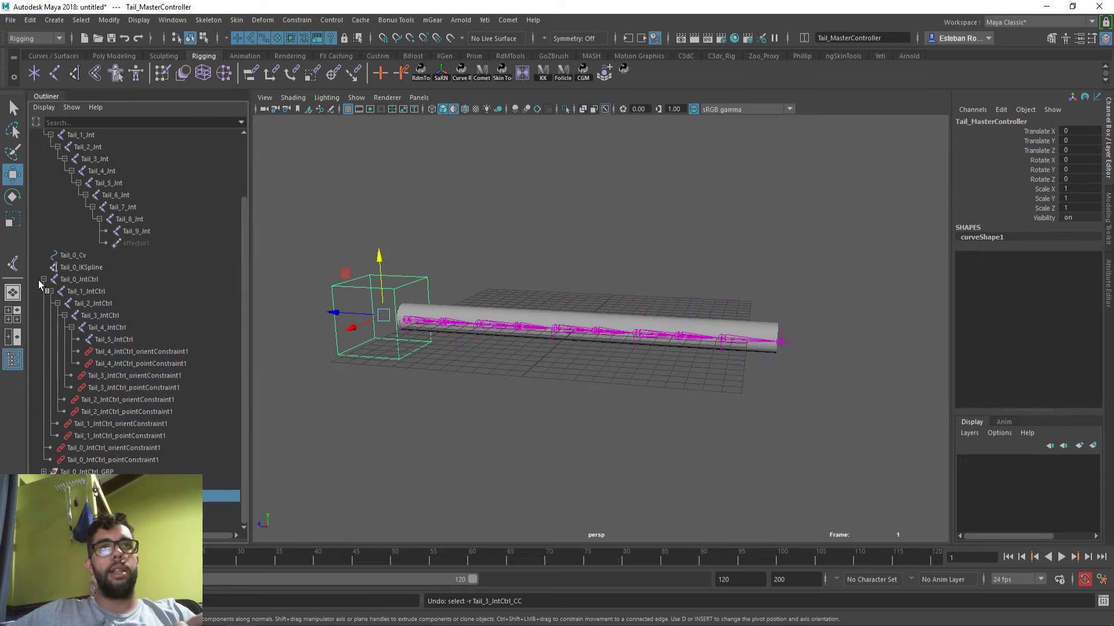
{"action": "left_click", "coordinate": [43, 280]}
{"action": "left_click", "coordinate": [44, 194]}
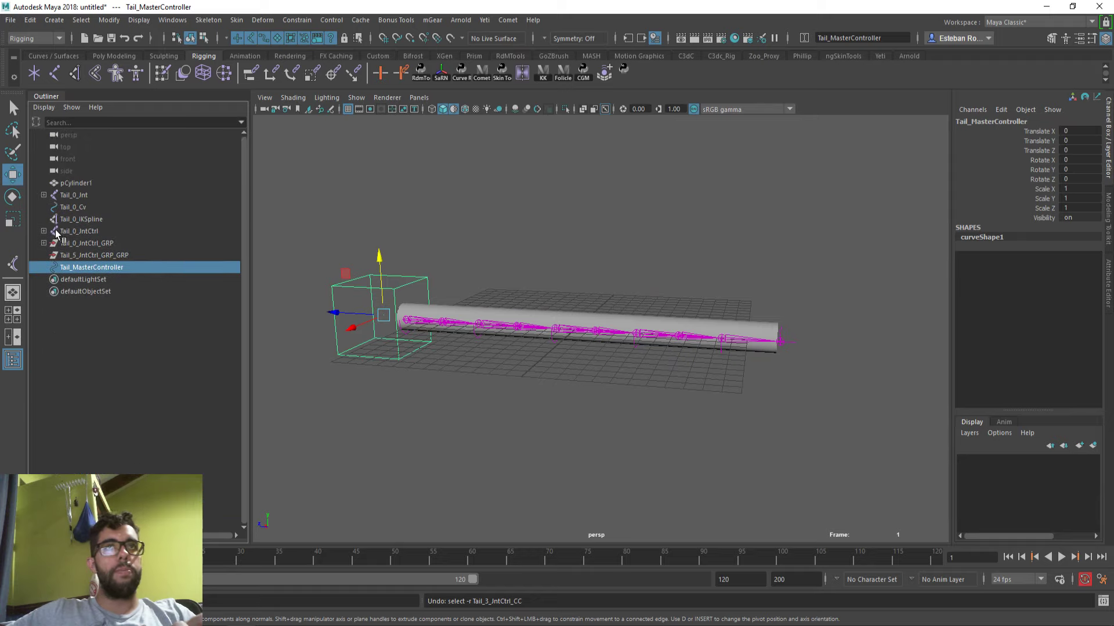
{"action": "left_click", "coordinate": [93, 258]}
{"action": "key", "text": "Delete"}
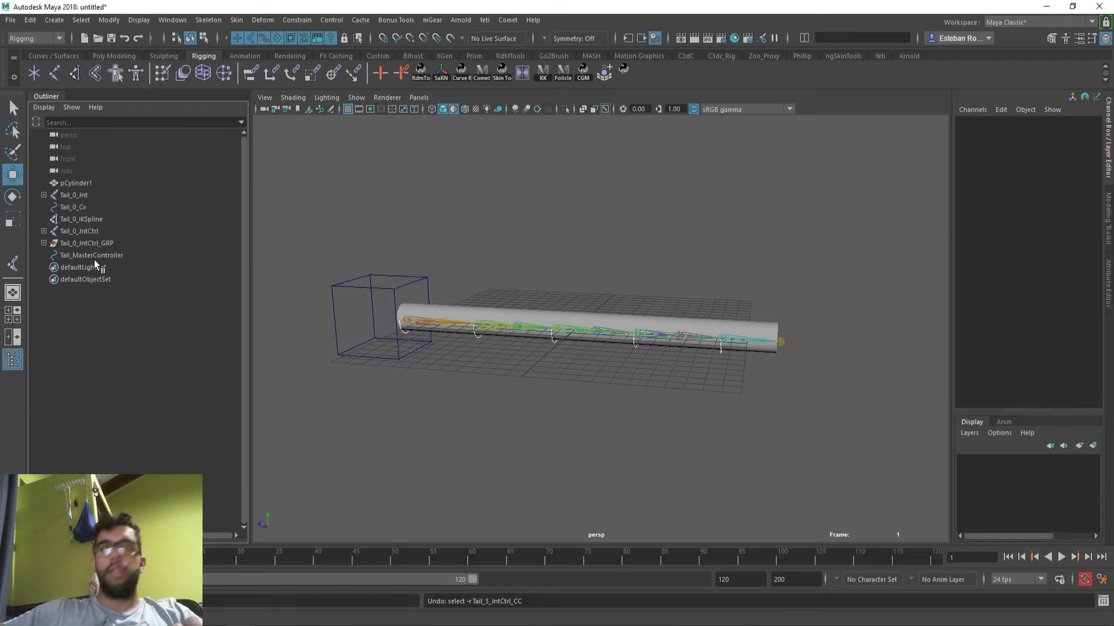
Step: Group all the tail rig nodes from Tail_0_Jnt to Tail_MasterController, leaving out pCylinder1, and name the group TailGRP
{"action": "left_click_drag", "start_coordinate": [94, 259], "coordinate": [114, 196]}
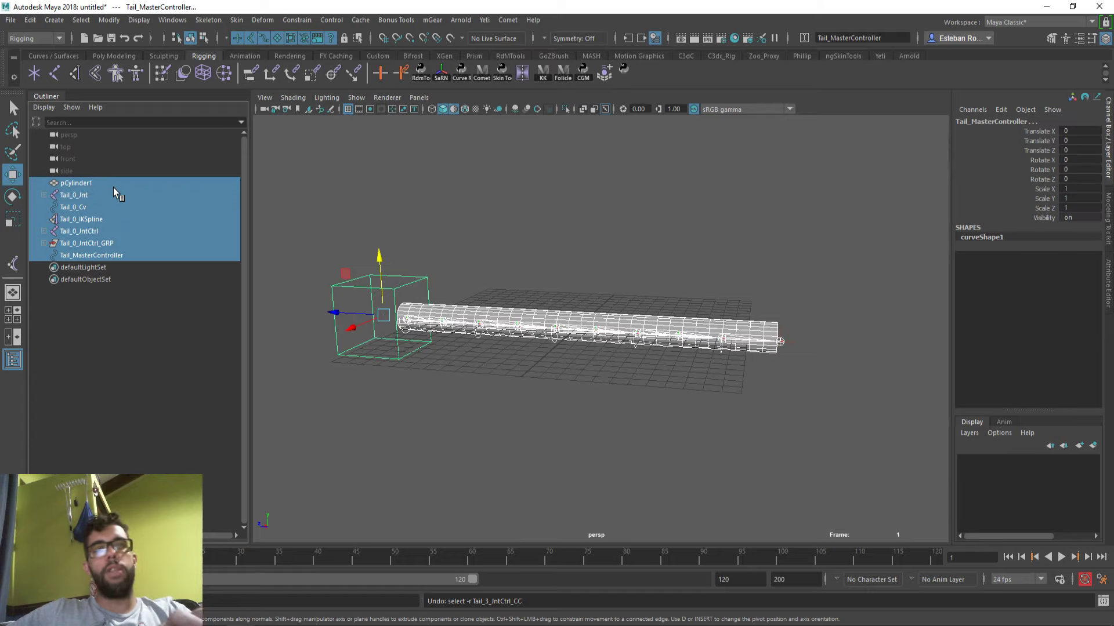
{"action": "key", "text": "ctrl+g"}
{"action": "double_click", "coordinate": [110, 196]}
{"action": "type", "text": "T"}
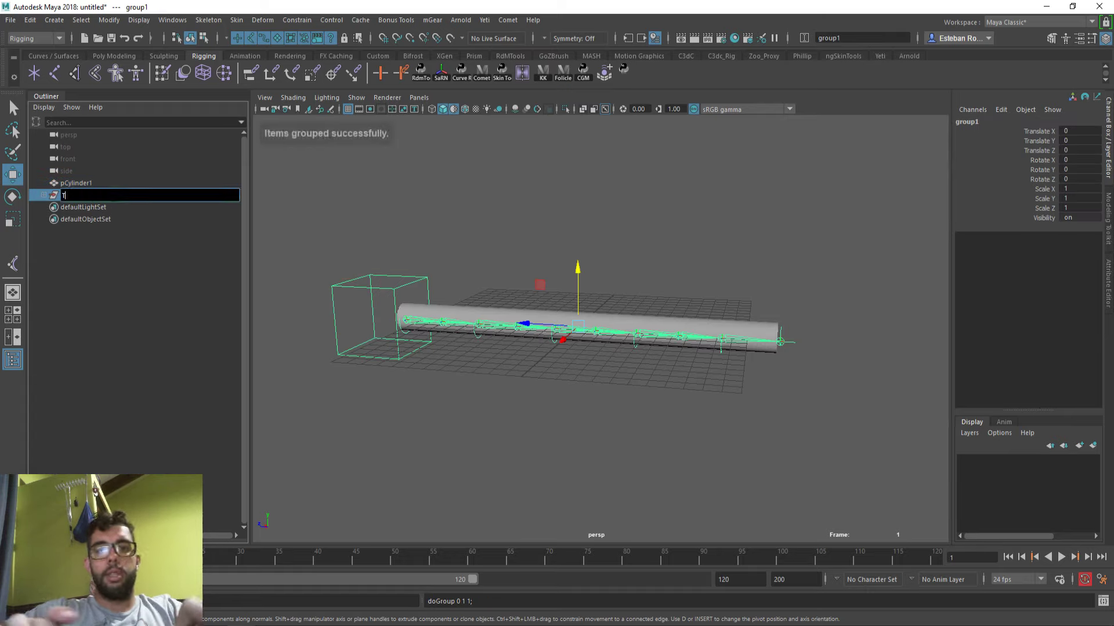
{"action": "type", "text": "ailGRP"}
{"action": "key", "text": "Return"}
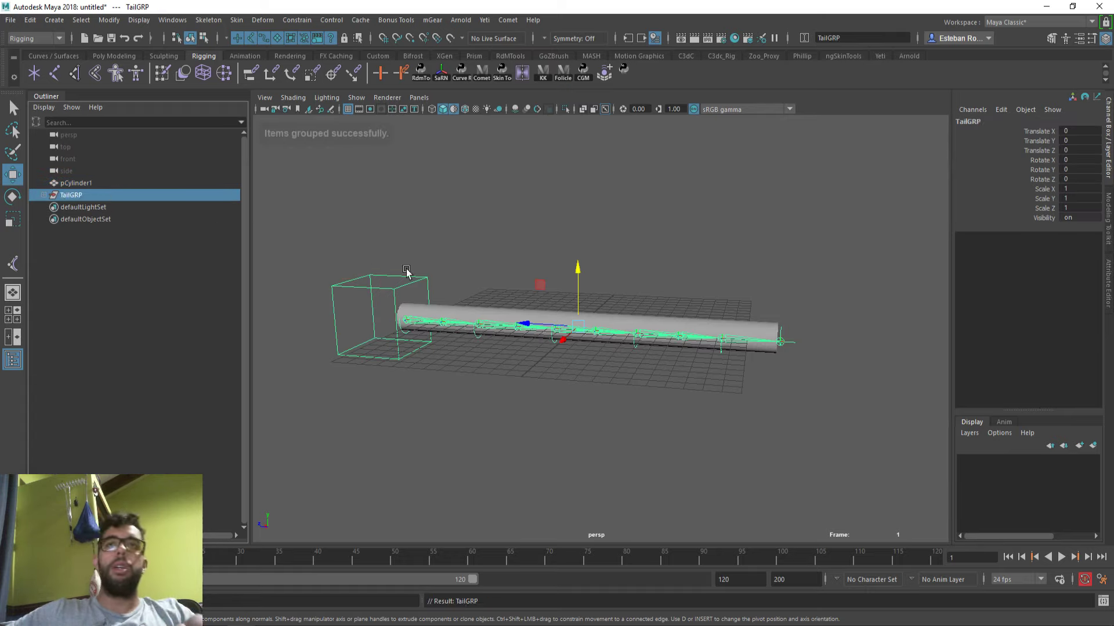
Step: Move TailGRP along Z to test whether the cylinder follows the rig correctly, and undo the moves
{"action": "left_click_drag", "start_coordinate": [516, 322], "coordinate": [689, 332]}
{"action": "key", "text": "ctrl+z"}
{"action": "key", "text": "ctrl+z"}
{"action": "key", "text": "ctrl+z"}
{"action": "key", "text": "ctrl+z"}
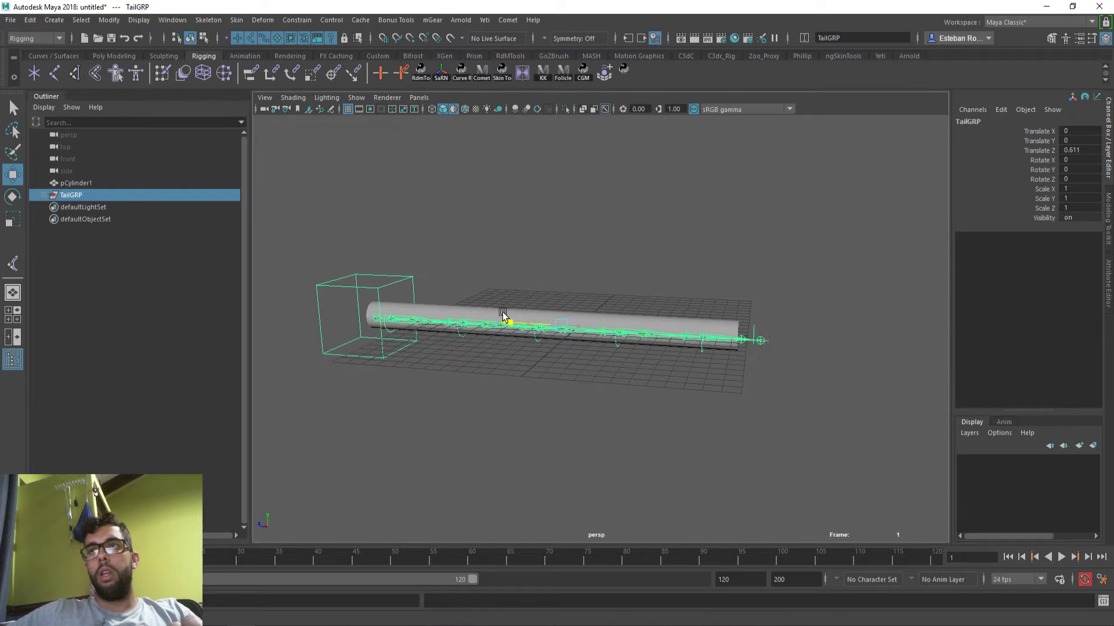
Step: Expand TailGRP and inspect the transform attributes of Tail_0_Cv and pCylinder1 in the Attribute Editor
{"action": "left_click", "coordinate": [42, 196]}
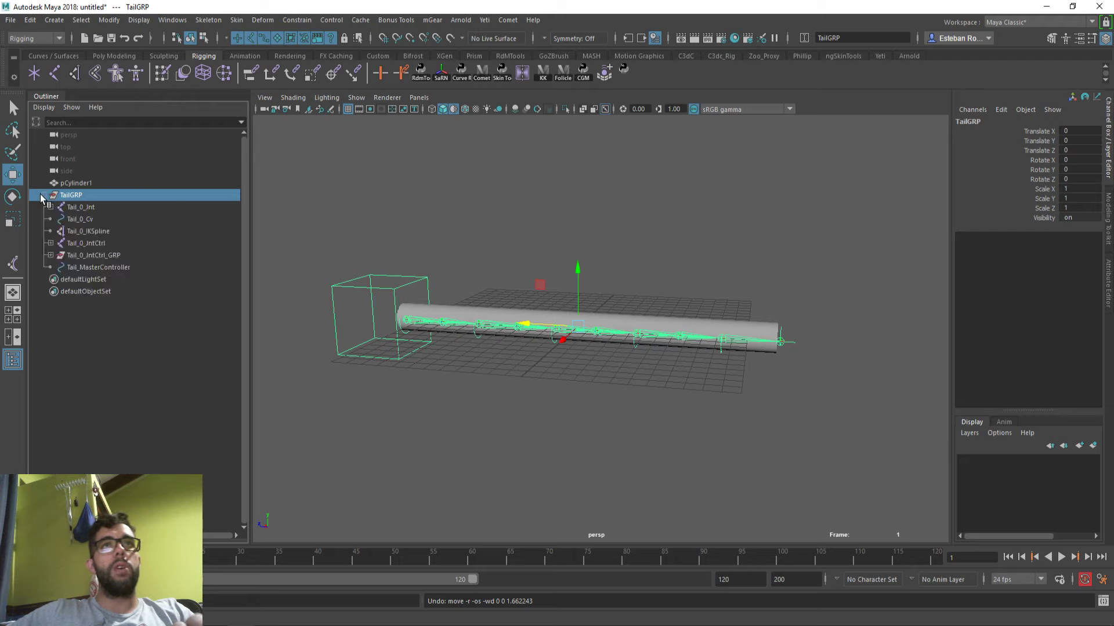
{"action": "left_click", "coordinate": [121, 218]}
{"action": "key", "text": "ctrl+a"}
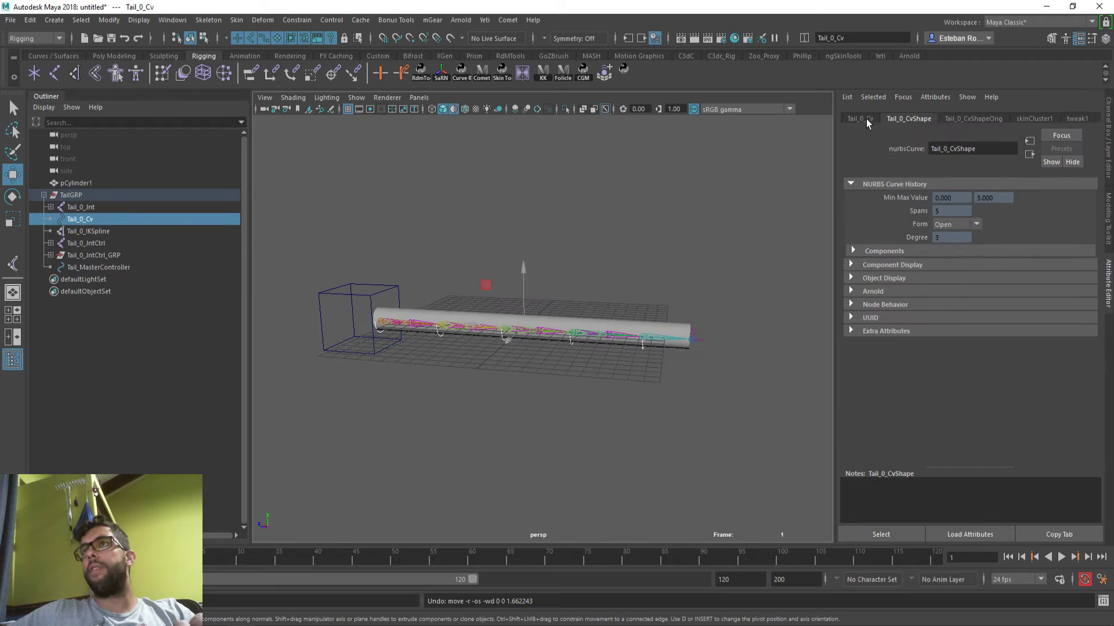
{"action": "left_click", "coordinate": [861, 119]}
{"action": "left_click", "coordinate": [121, 185]}
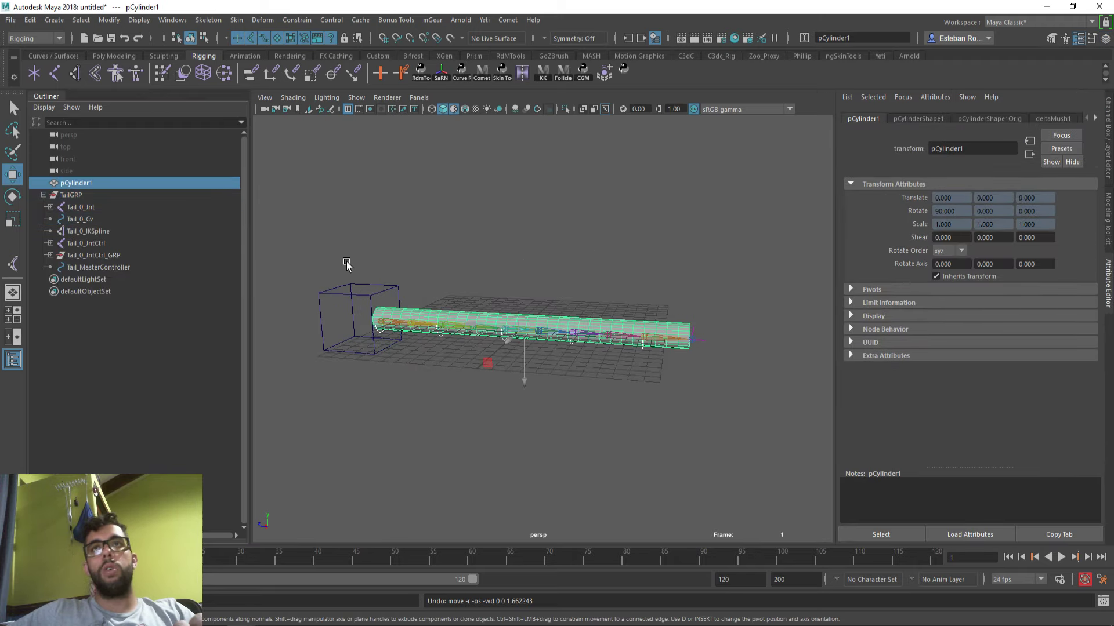
Step: Move TailGRP again to check how the curve and cylinder follow, and return it to the origin
{"action": "left_click", "coordinate": [73, 195]}
{"action": "mouse_move", "coordinate": [482, 327]}
{"action": "left_mouse_down"}
{"action": "mouse_move", "coordinate": [626, 346]}
{"action": "mouse_move", "coordinate": [500, 331]}
{"action": "left_mouse_up"}
{"action": "key", "text": "ctrl+z"}
{"action": "left_click_drag", "start_coordinate": [523, 261], "coordinate": [554, 339]}
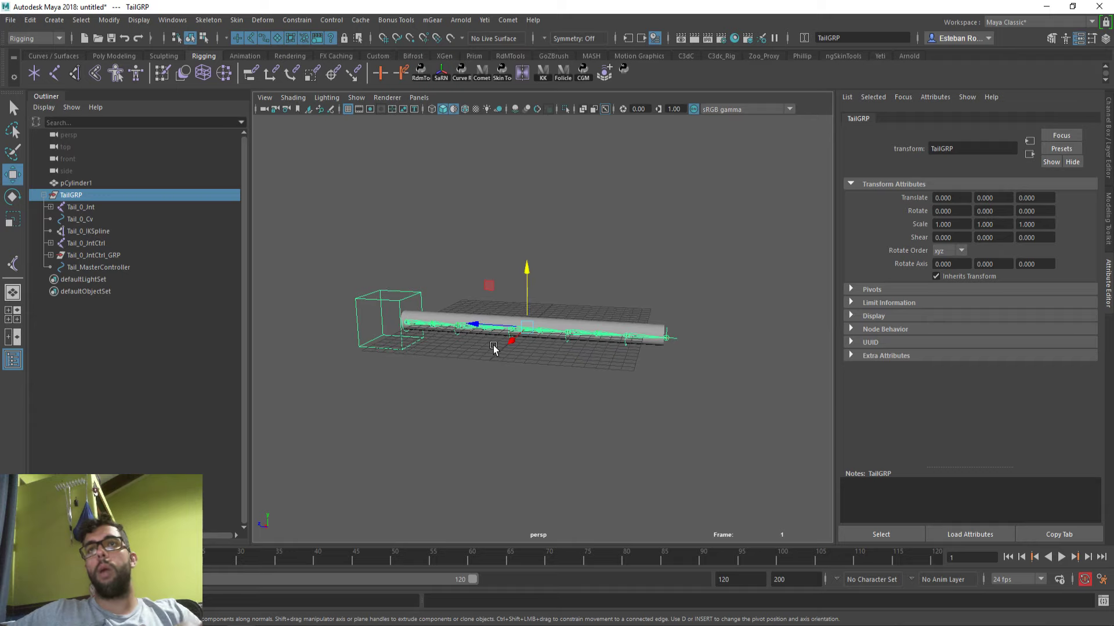
Step: Rotate Tail_1_JntCtrl_CC to test the tail's bend near its base, and undo the rotation
{"action": "left_click", "coordinate": [459, 338]}
{"action": "key", "text": "e"}
{"action": "left_click_drag", "start_coordinate": [487, 293], "coordinate": [445, 264]}
{"action": "key", "text": "ctrl+z"}
Step: Rotate Tail_3_JntCtrl_CC to test the bend near the tail's tip, and undo the rotation
{"action": "middle_click_drag", "start_coordinate": [536, 338], "coordinate": [550, 321], "text": "alt"}
{"action": "right_click_drag", "start_coordinate": [549, 321], "coordinate": [578, 339], "text": "alt"}
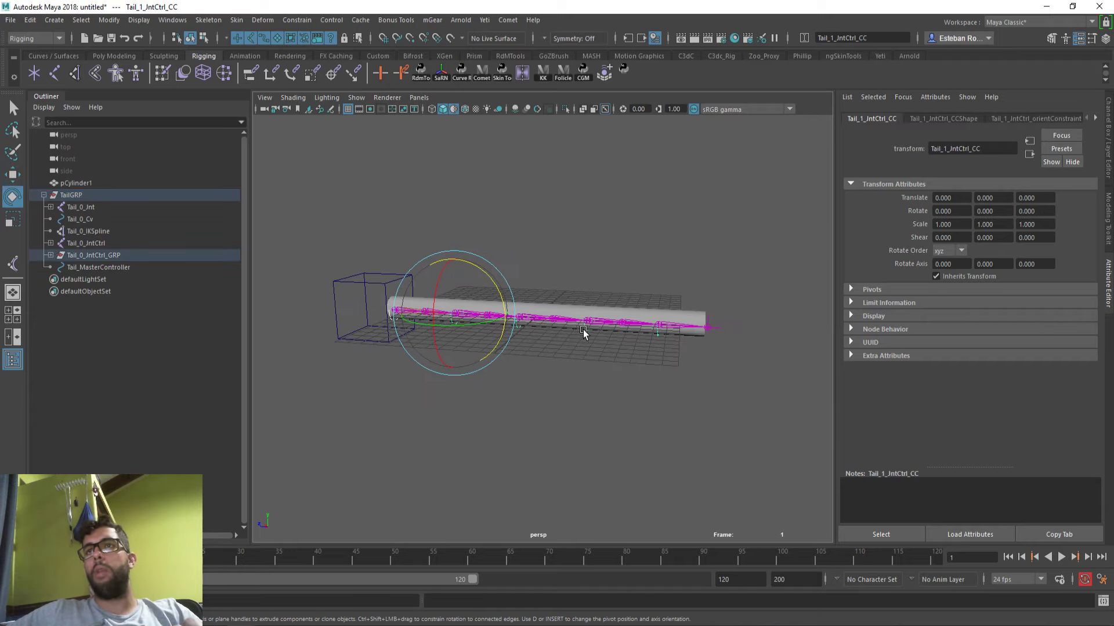
{"action": "left_click", "coordinate": [585, 329]}
{"action": "mouse_move", "coordinate": [614, 298]}
{"action": "left_mouse_down"}
{"action": "mouse_move", "coordinate": [630, 258]}
{"action": "mouse_move", "coordinate": [659, 362]}
{"action": "mouse_move", "coordinate": [607, 276]}
{"action": "mouse_move", "coordinate": [497, 298]}
{"action": "mouse_move", "coordinate": [603, 304]}
{"action": "left_mouse_up"}
{"action": "key", "text": "ctrl+z"}
{"action": "key", "text": "w"}
{"action": "key", "text": "ctrl+z"}
{"action": "left_click_drag", "start_coordinate": [634, 270], "coordinate": [618, 291], "text": "alt"}
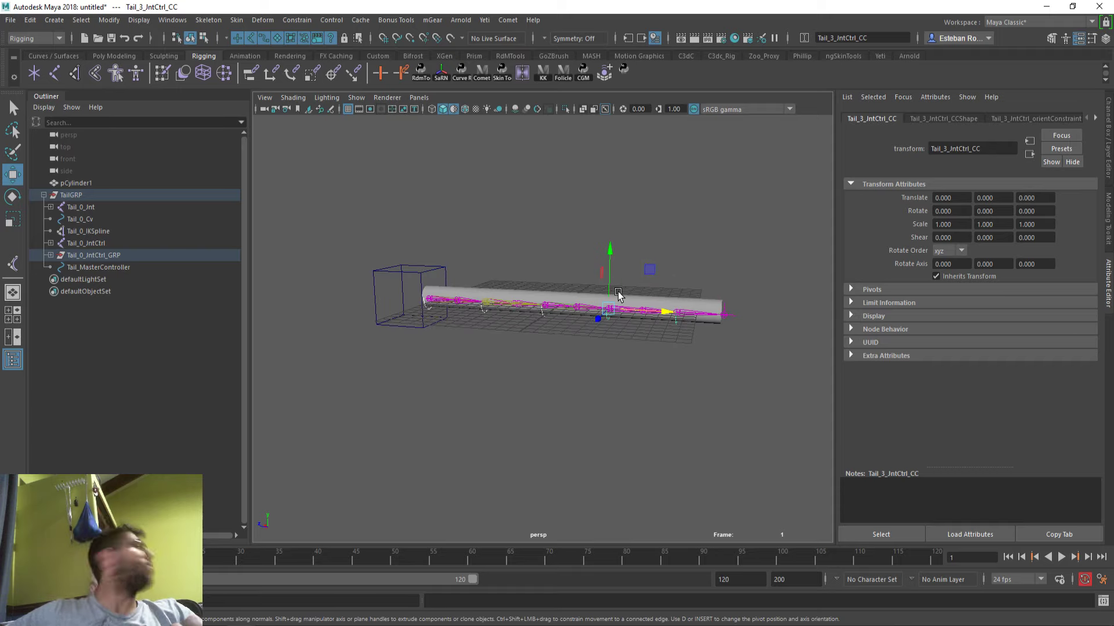